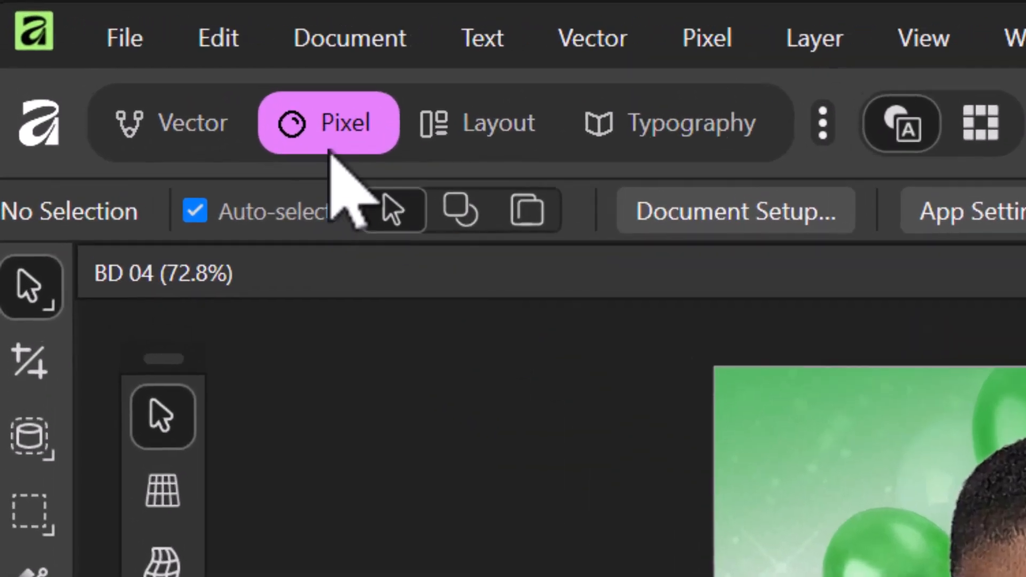
Create a new blank single-page document measuring 720 × 865 px.
left_click(104, 19)
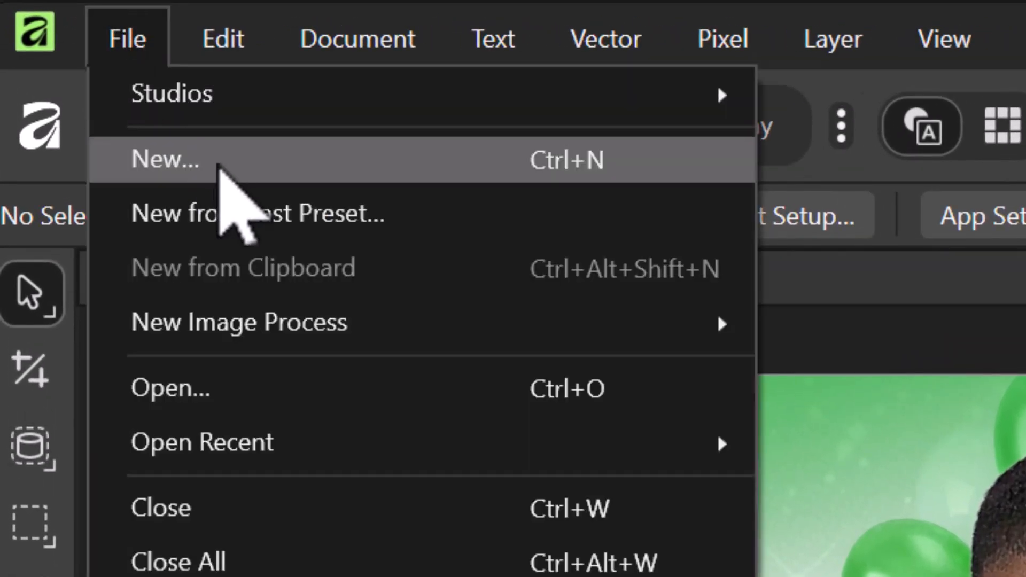
left_click(220, 169)
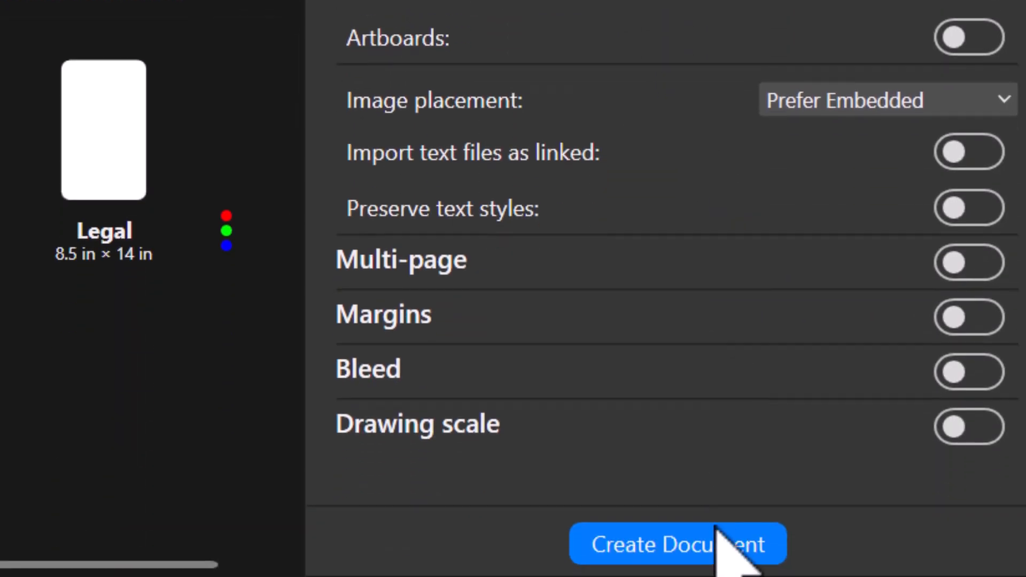
left_click(706, 547)
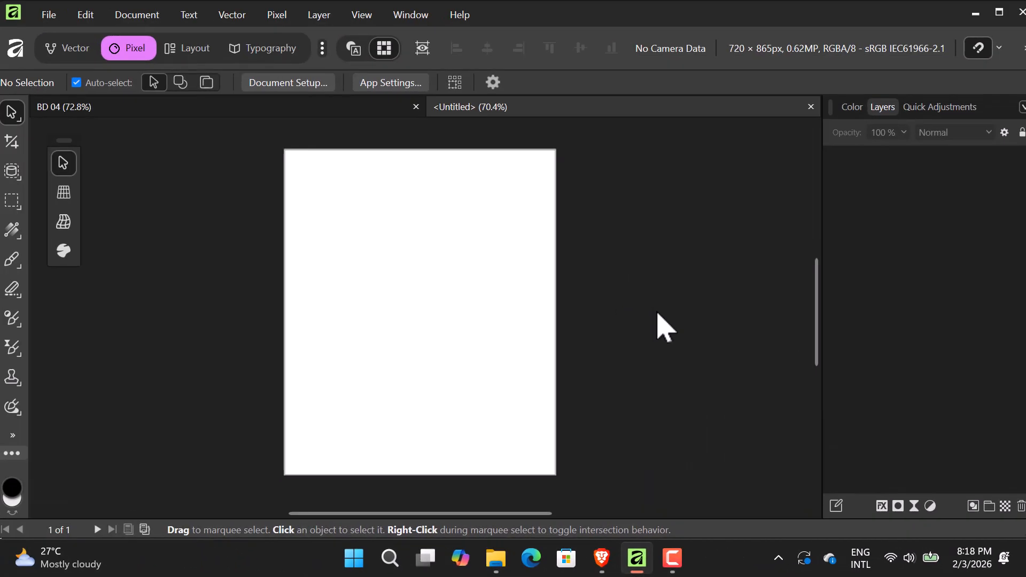
Switch to the browser, examine the February 2026 calendar layouts in the Pinterest results, and return to Affinity.
left_click(606, 556)
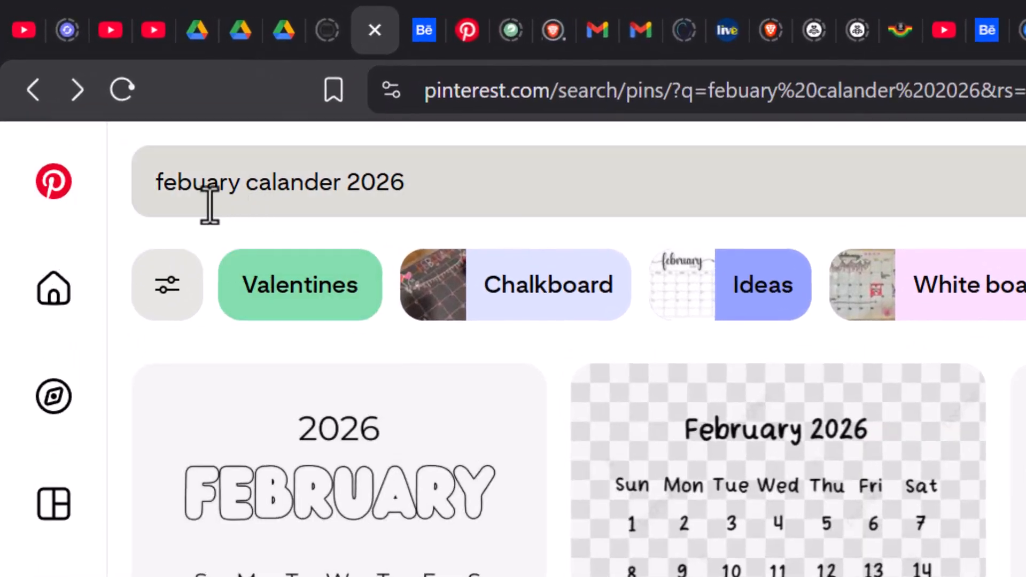
left_click_drag(159, 186, 424, 183)
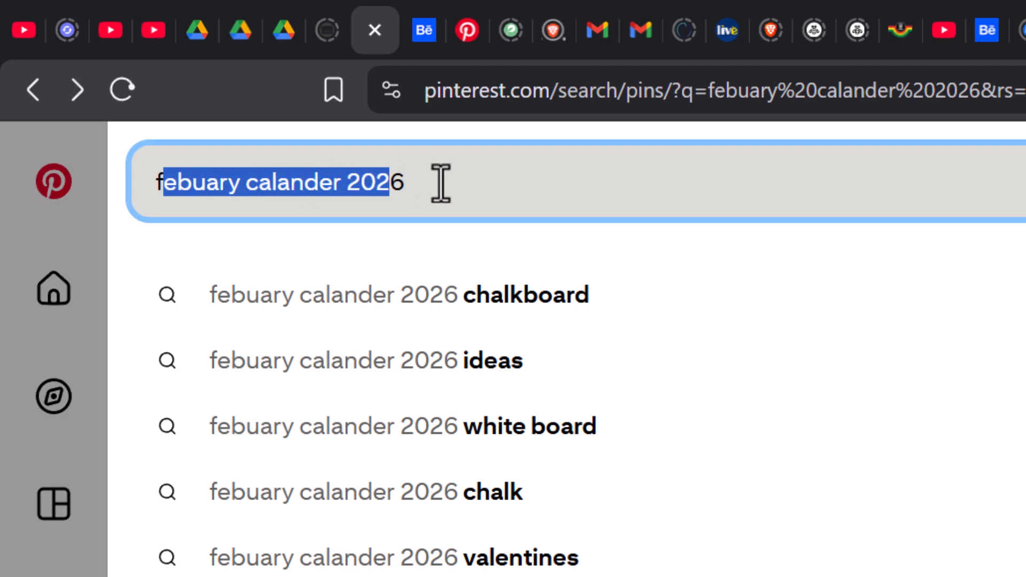
left_click(488, 191)
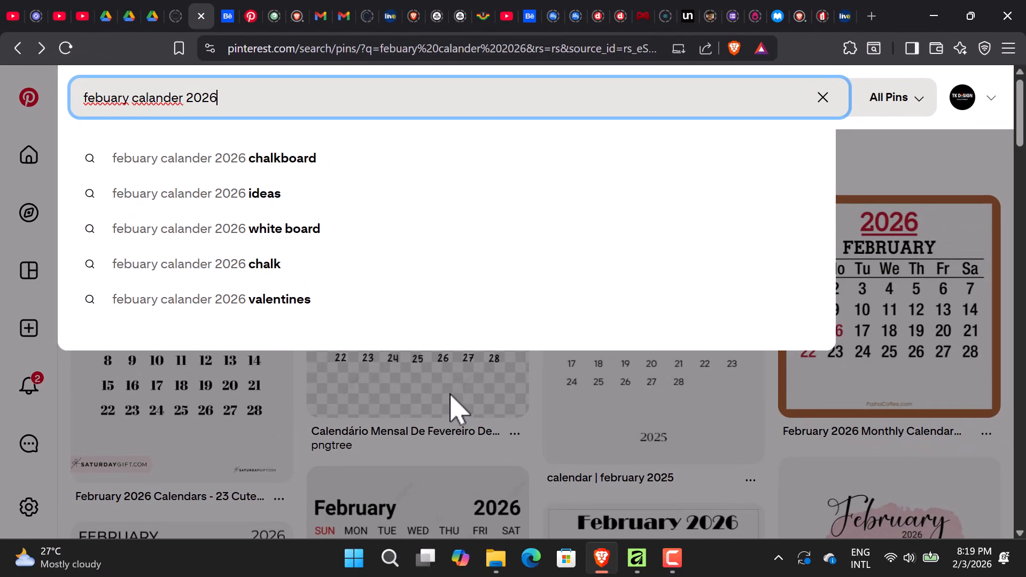
left_click(451, 394)
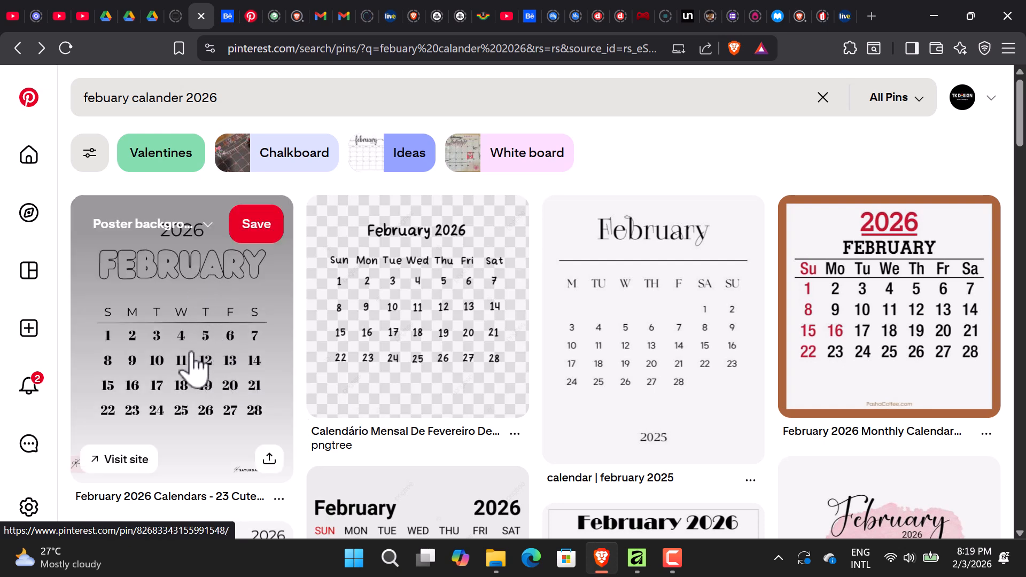
left_click(187, 276)
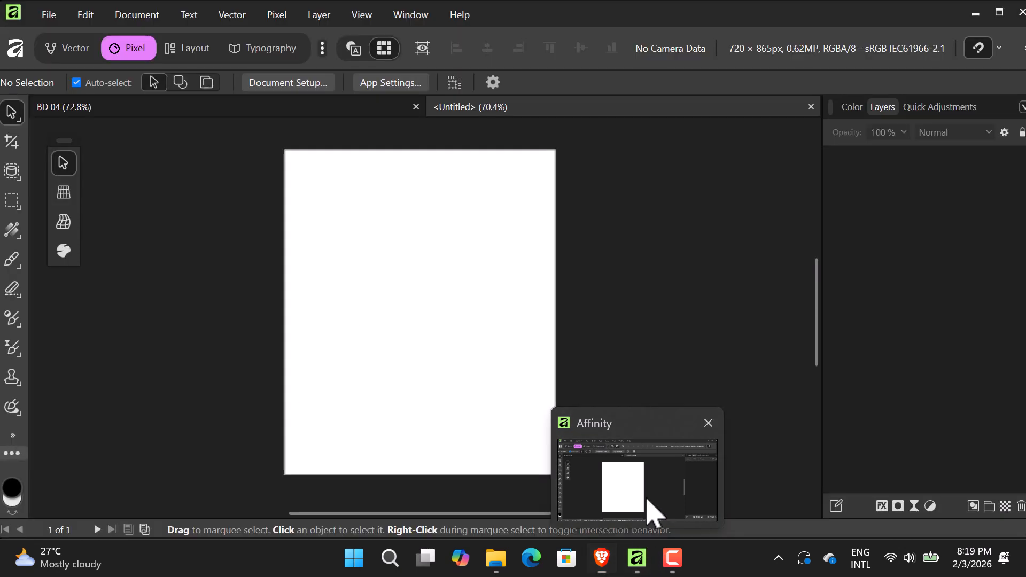
left_click(652, 507)
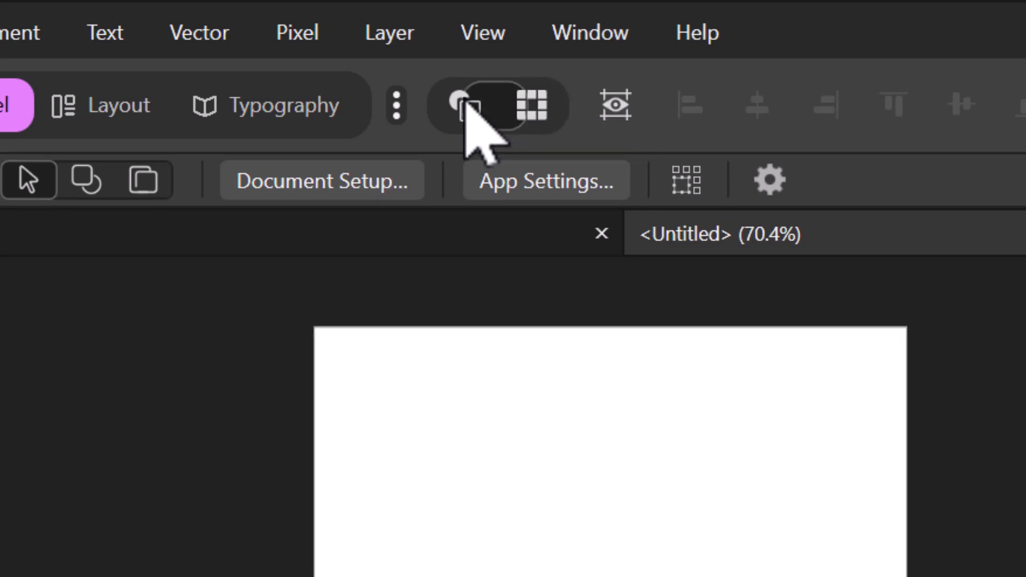
Add the artistic text "FEBRUARY" in the upper part of the blank page.
left_click(464, 105)
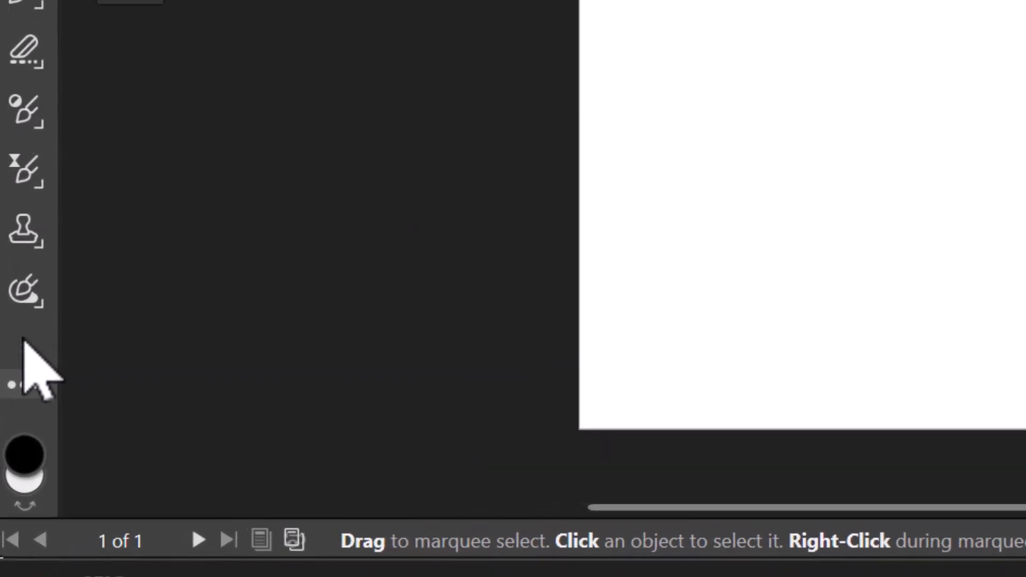
left_click(13, 435)
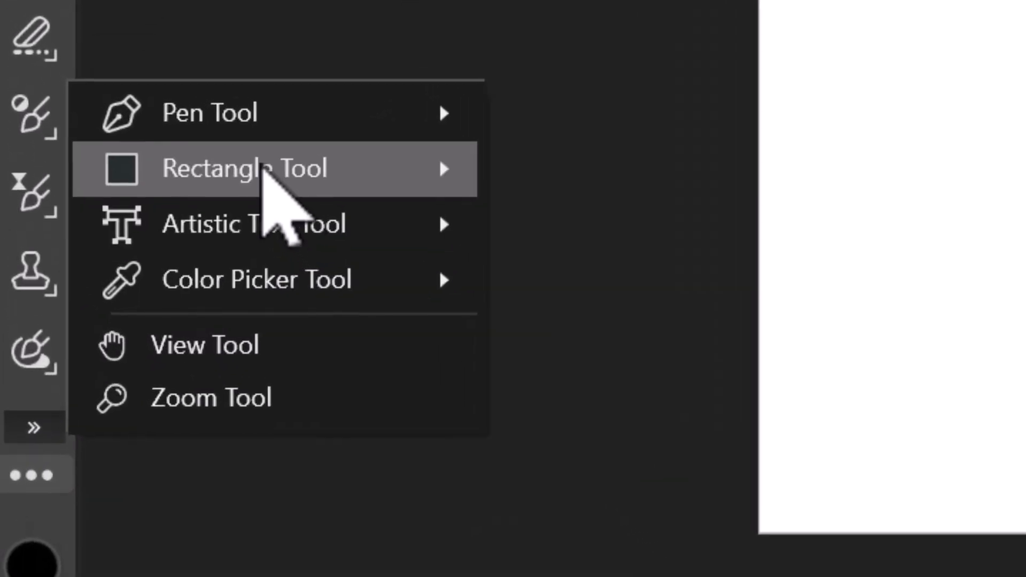
mouse_move(208, 204)
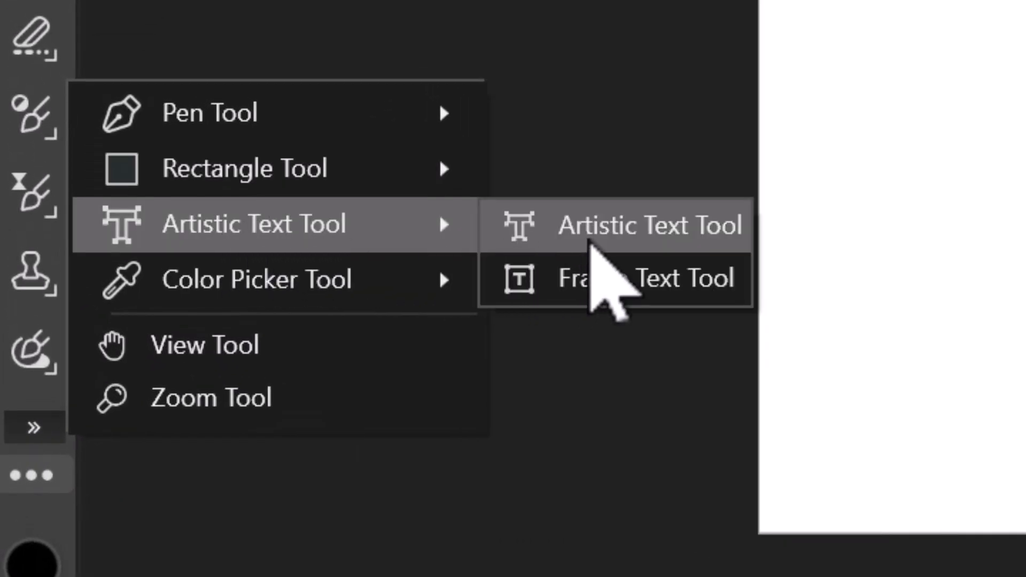
left_click(592, 230)
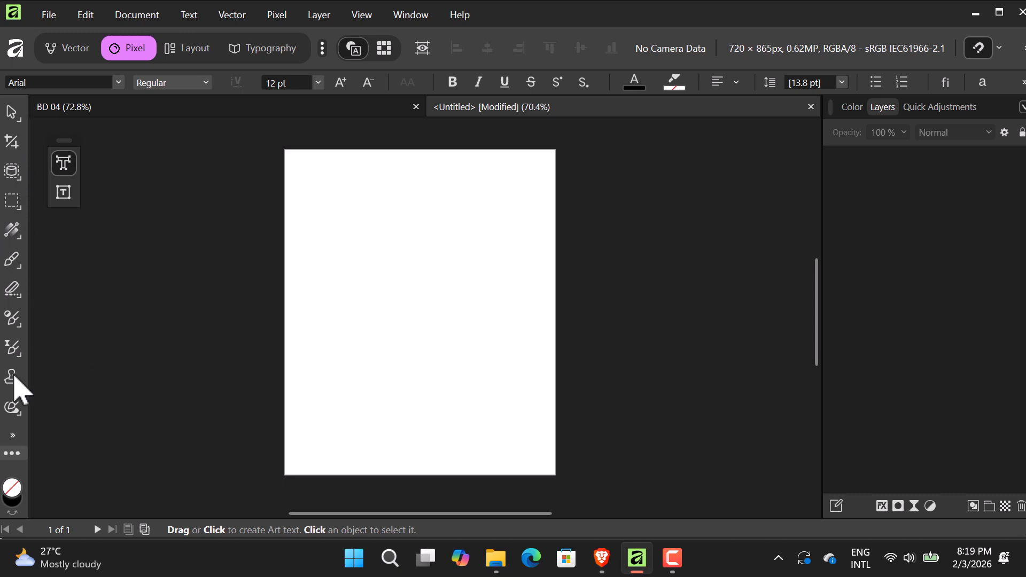
left_click(354, 228)
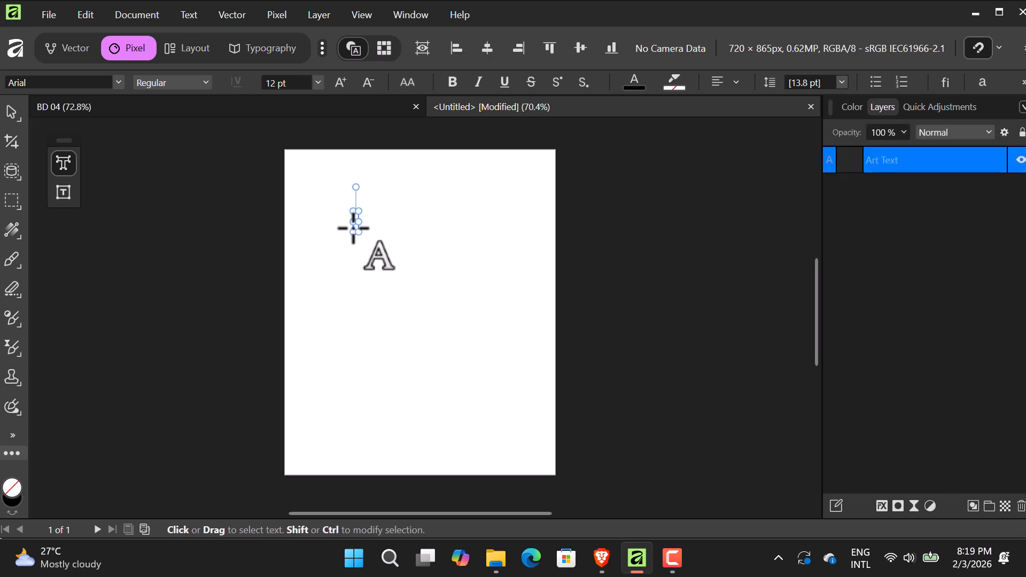
type("FEBRUARY")
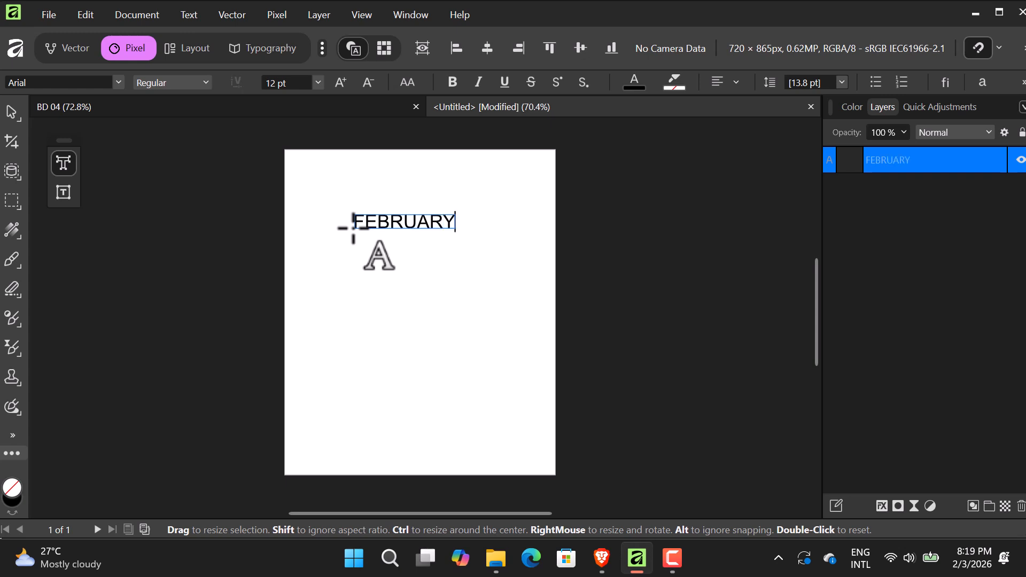
key("Escape")
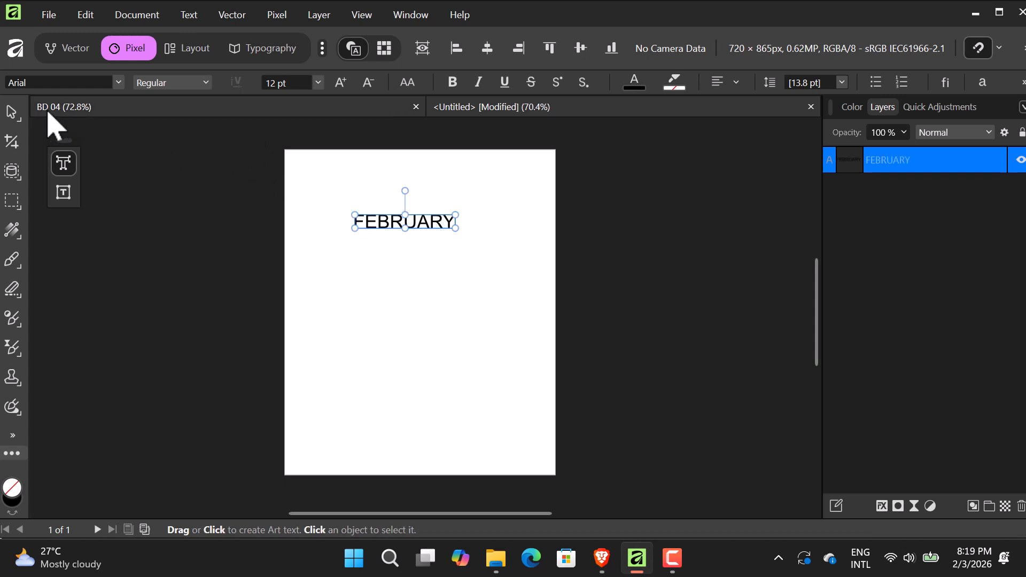
Centre the FEBRUARY text horizontally on the page, make it bold and enlarge it to 19 pt.
left_click(12, 112)
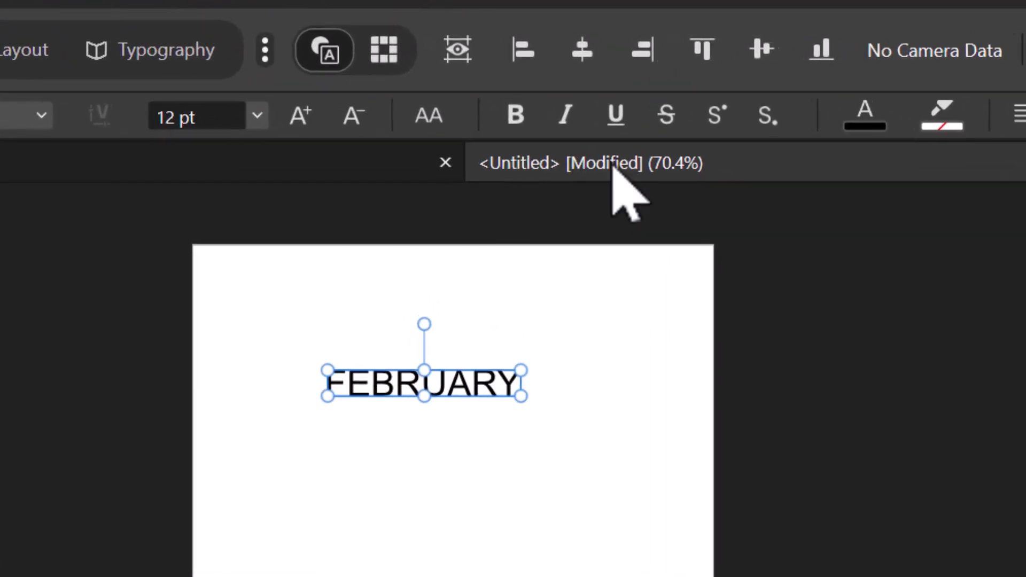
left_click(582, 58)
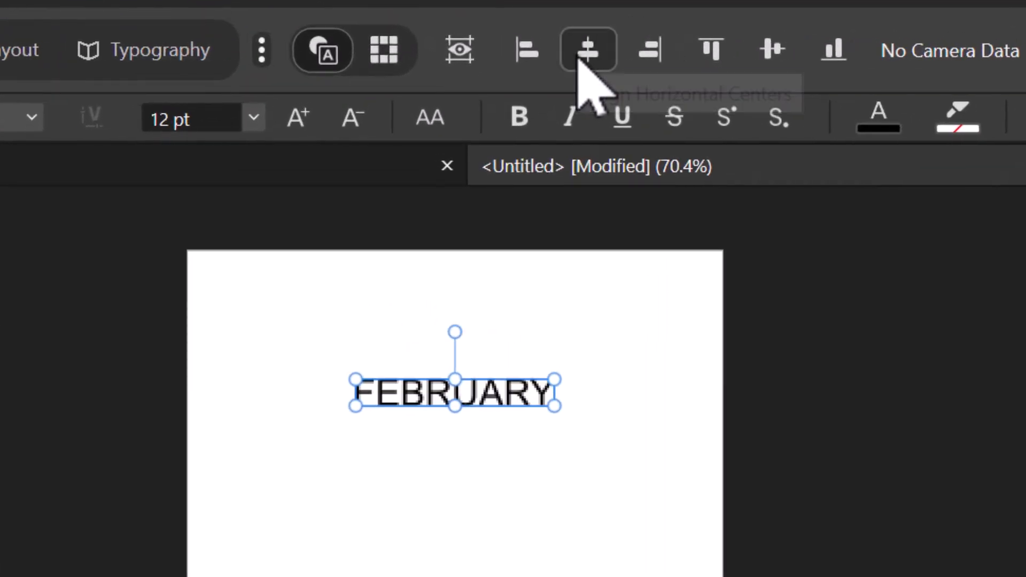
left_click(526, 126)
left_click_drag(452, 412, 453, 423)
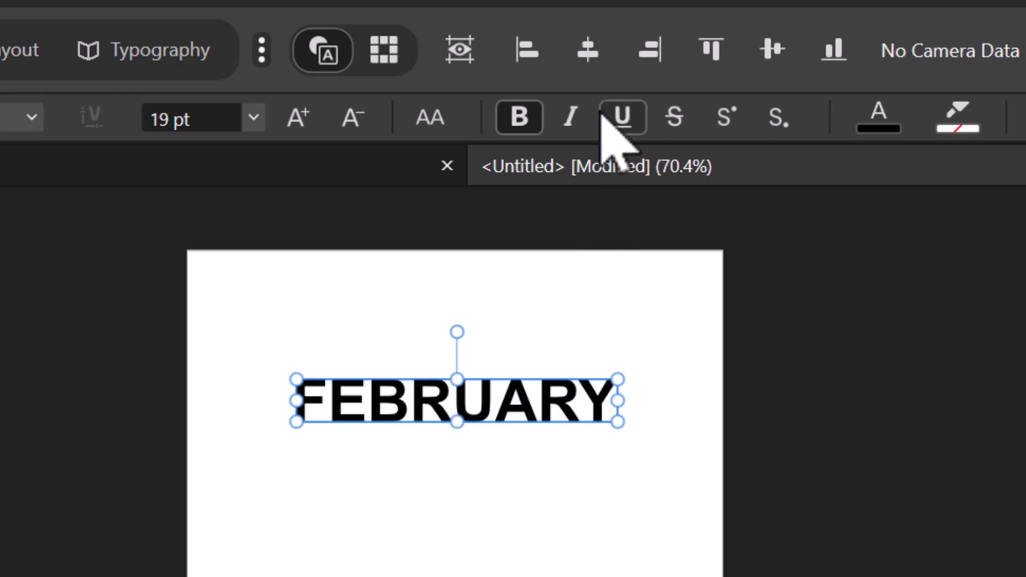
left_click(440, 554)
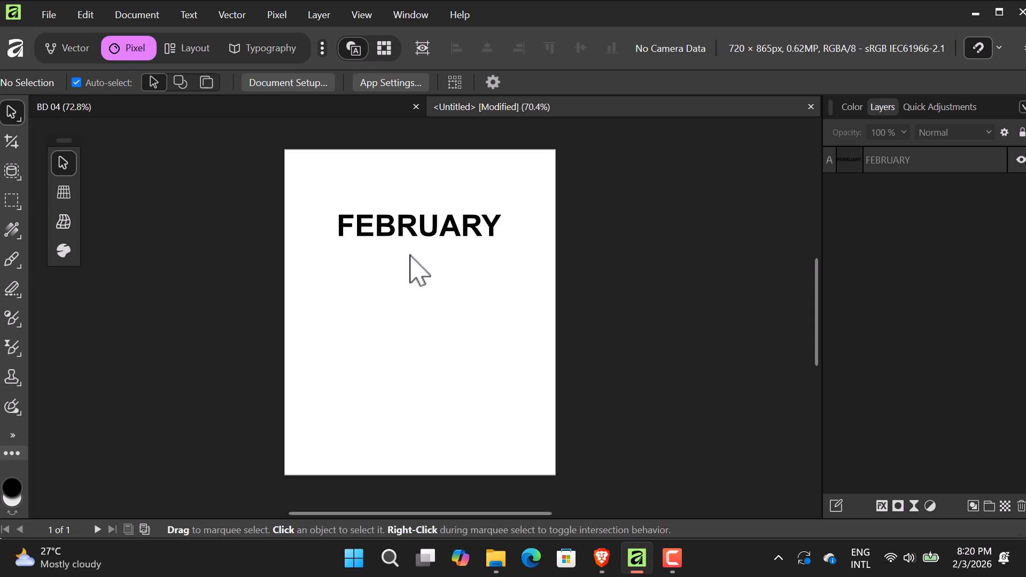
Move the FEBRUARY heading slightly lower on the page and centre it horizontally again.
left_click_drag(434, 251, 428, 263)
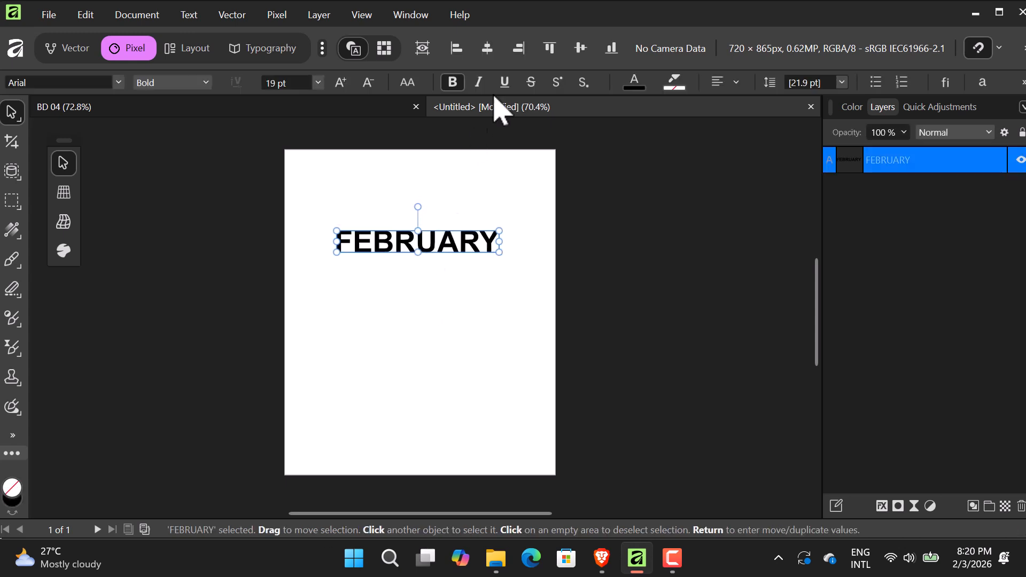
left_click(494, 52)
left_click(440, 333)
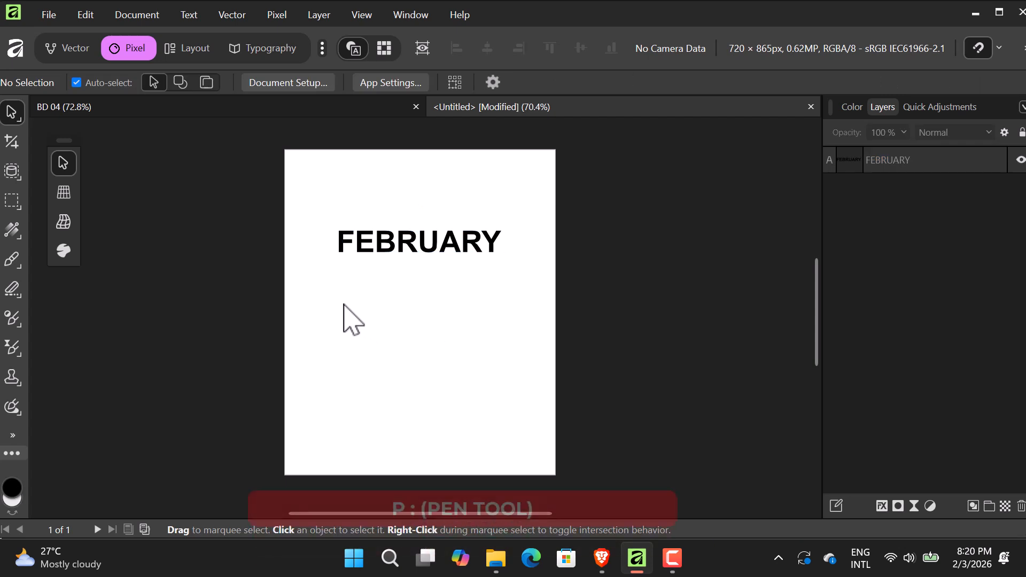
Set up the Pen tool with no fill and a 1 pt black stroke.
key("p")
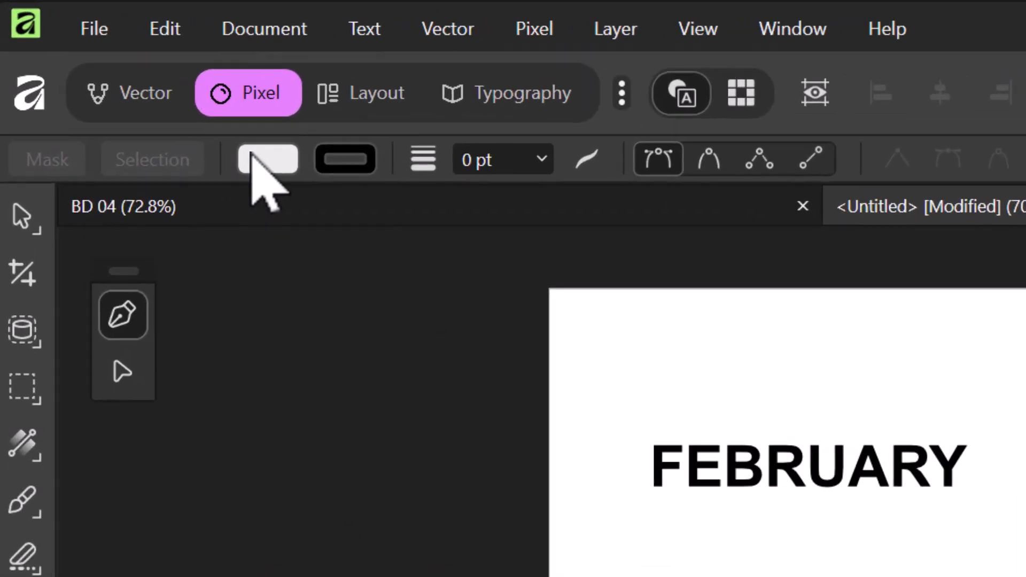
left_click(139, 82)
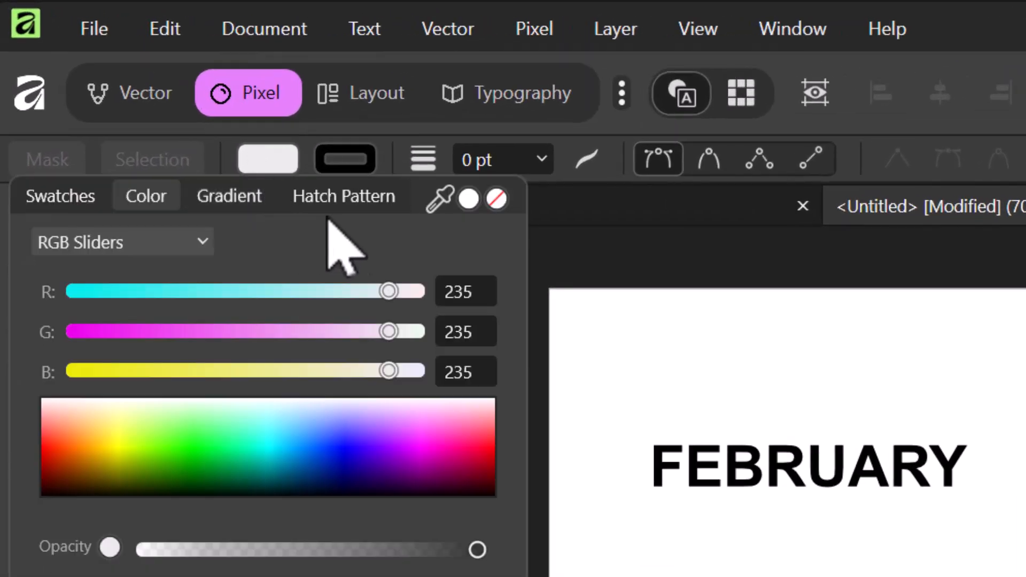
left_click(496, 199)
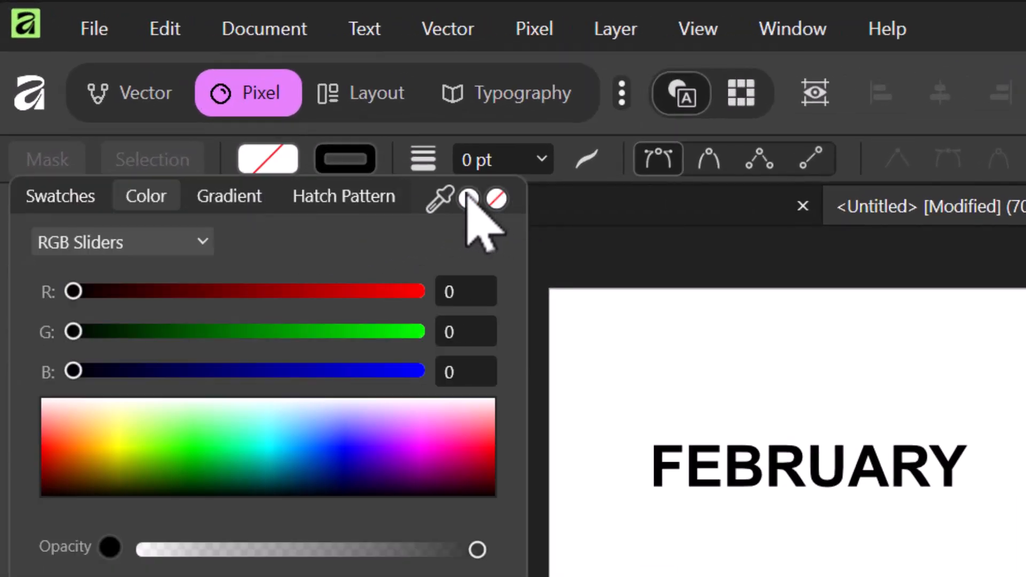
left_click(345, 161)
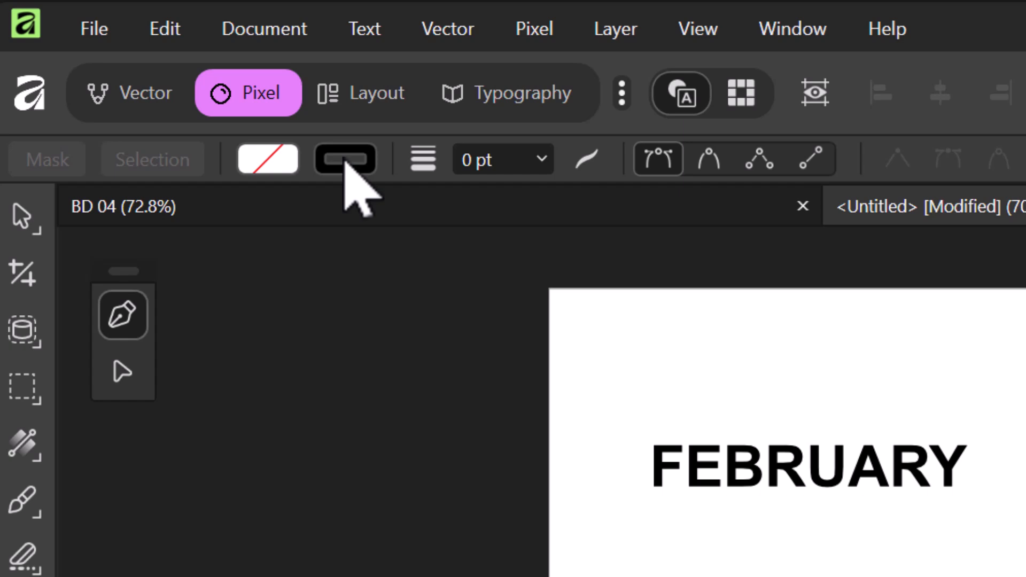
left_click(467, 161)
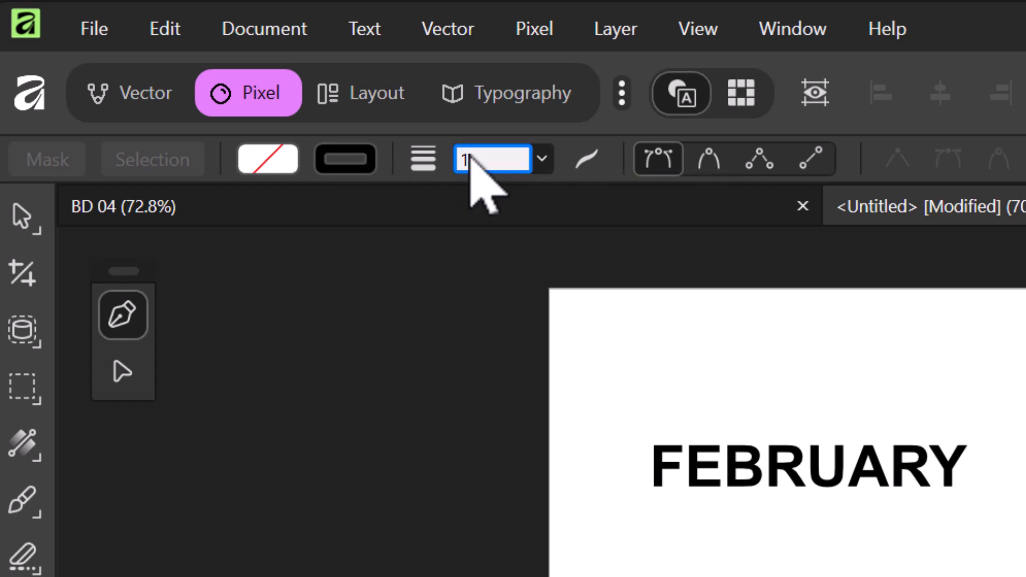
type("1")
key("Return")
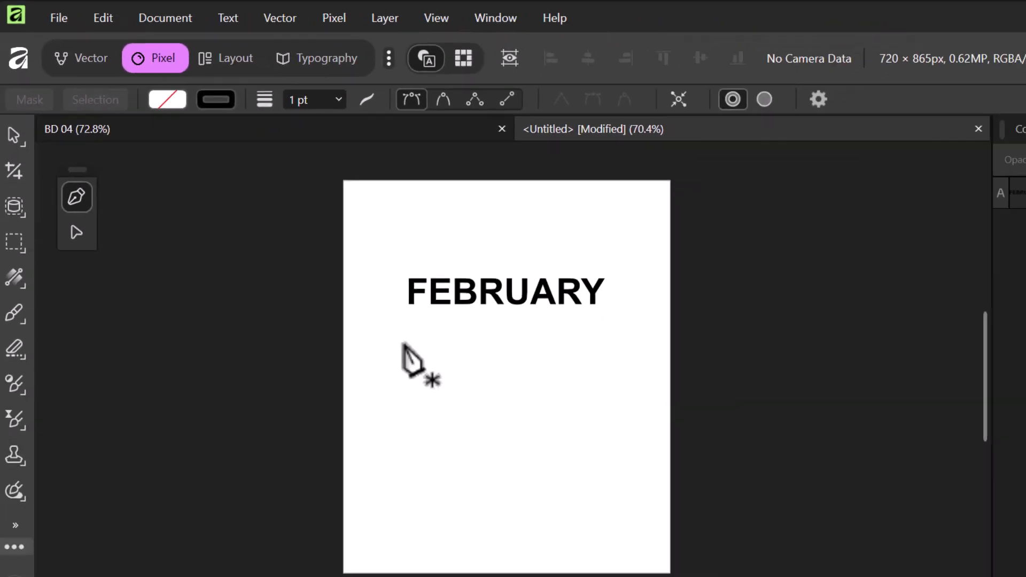
Draw a straight horizontal line below FEBRUARY spanning most of the page width, and centre it horizontally on the page.
scroll(463, 361, "up", 1)
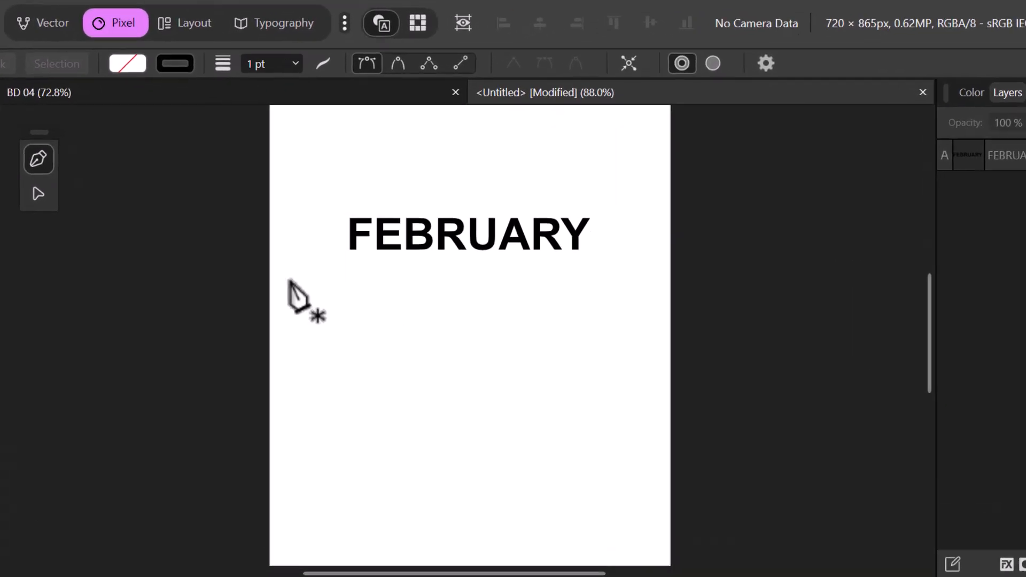
left_click(276, 263)
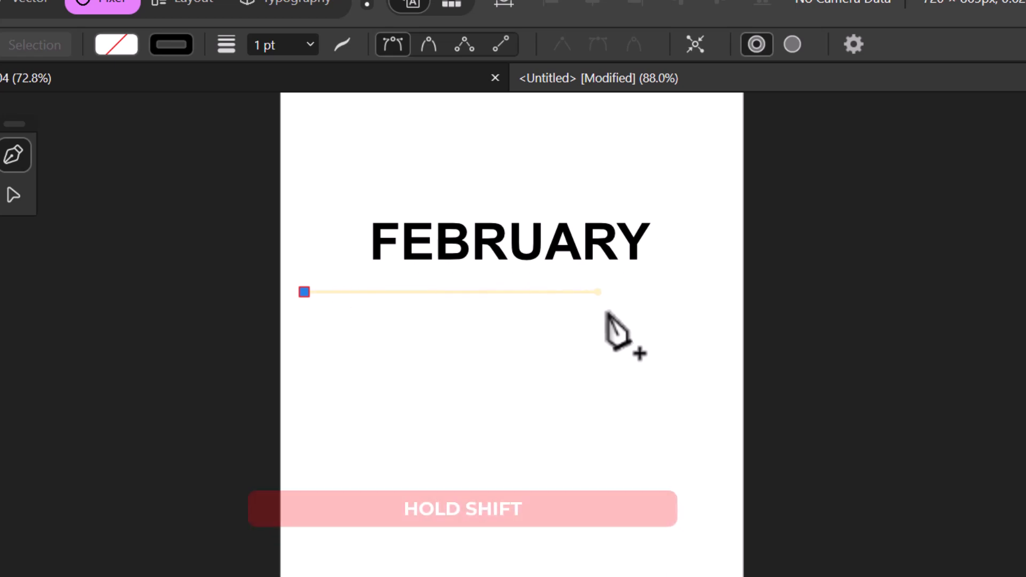
left_click(702, 292, "shift")
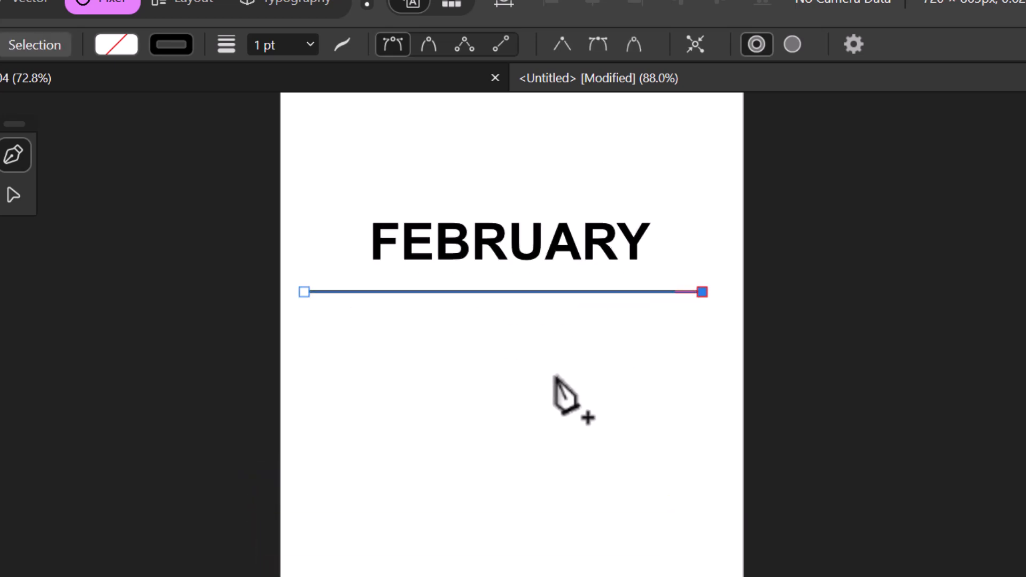
key("v")
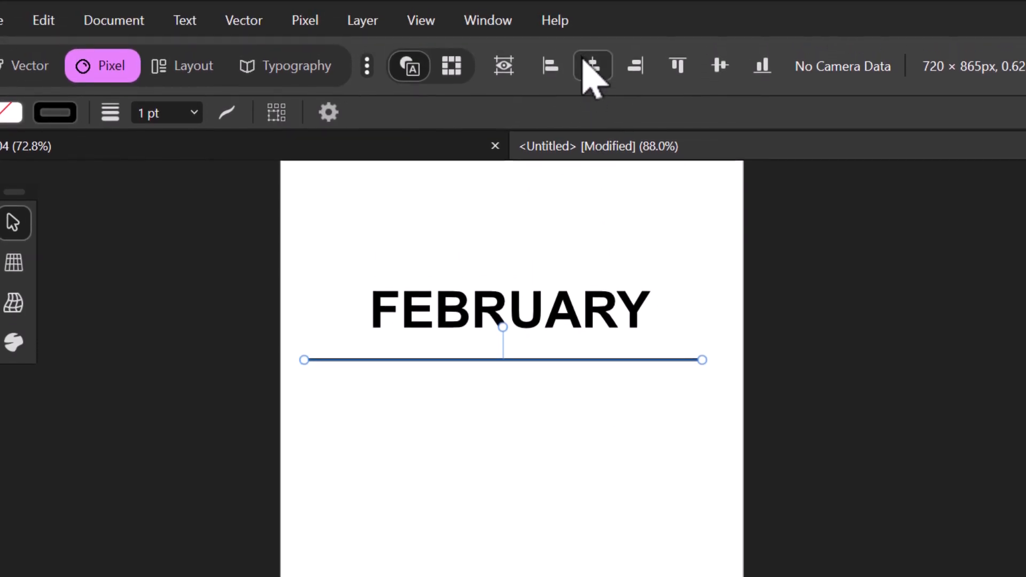
left_click(591, 66)
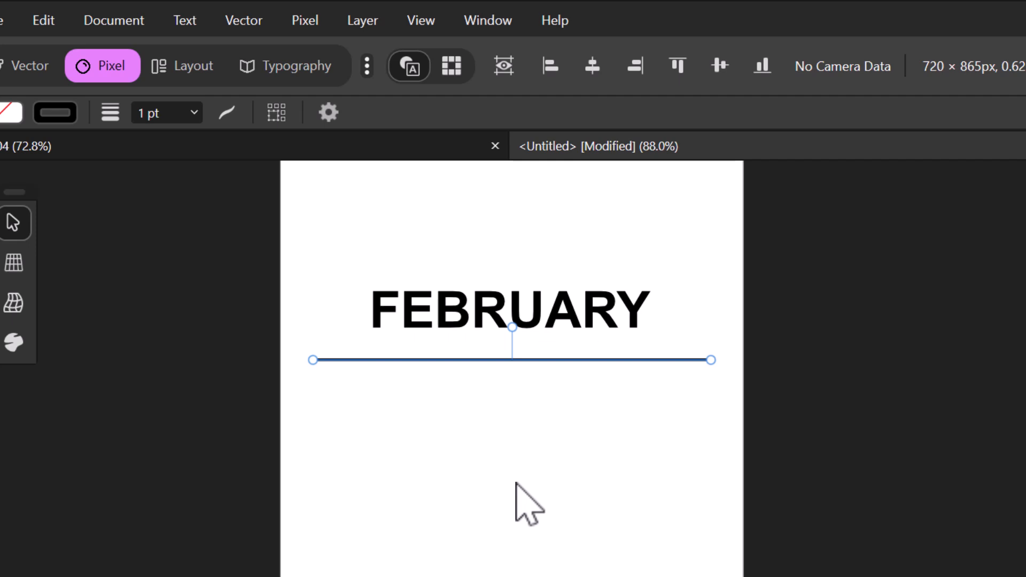
Nudge the horizontal line upward so it sits closer beneath the FEBRUARY heading.
key("Up")
key("Up")
key("Up")
key("Up")
key("Up")
key("Up")
key("Up")
key("Up")
key("Up")
key("Up")
key("Up")
key("Up")
key("Up")
key("Up")
key("Up")
key("Up")
key("Up")
key("Up")
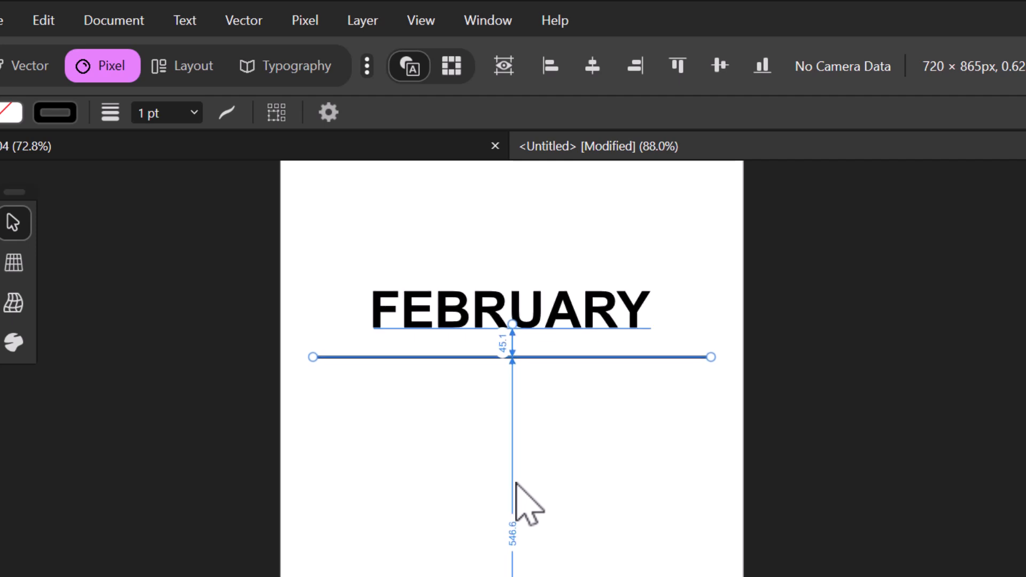
key("Down")
key("Down")
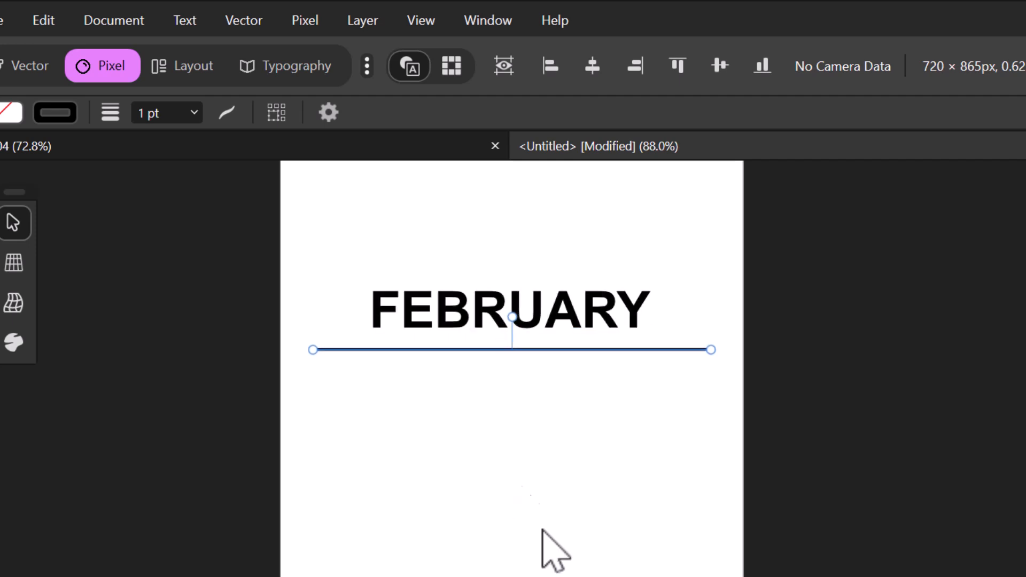
Add the artistic text "Sun" below the horizontal line, near the line's left end.
left_click(613, 494)
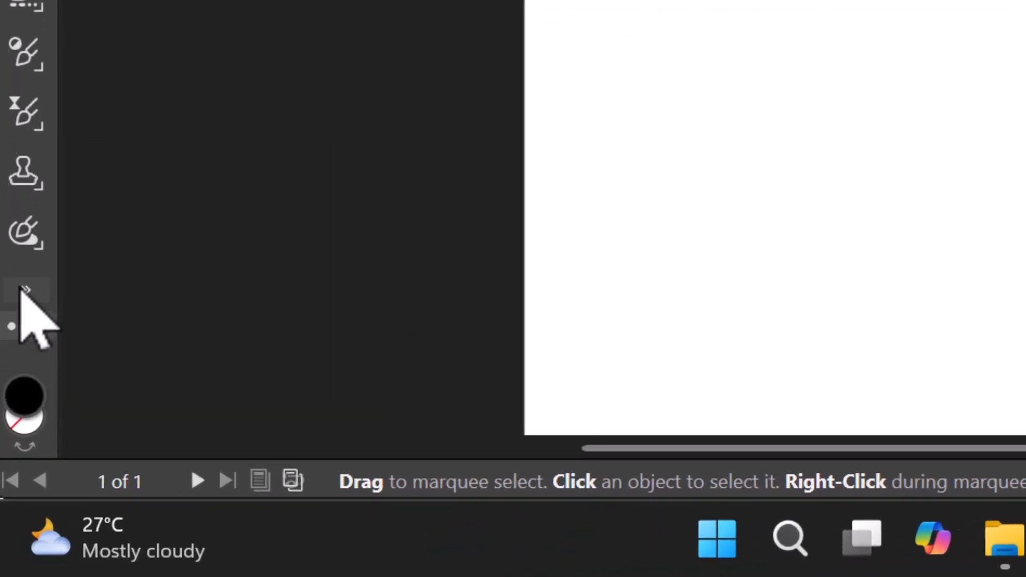
left_click(12, 435)
mouse_move(192, 133)
left_click(438, 119)
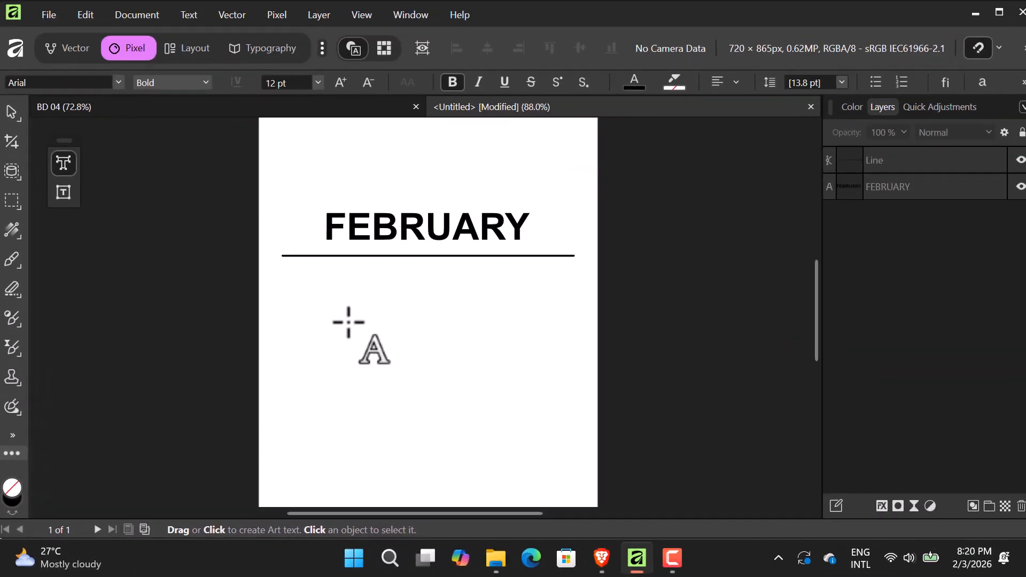
left_click(319, 281)
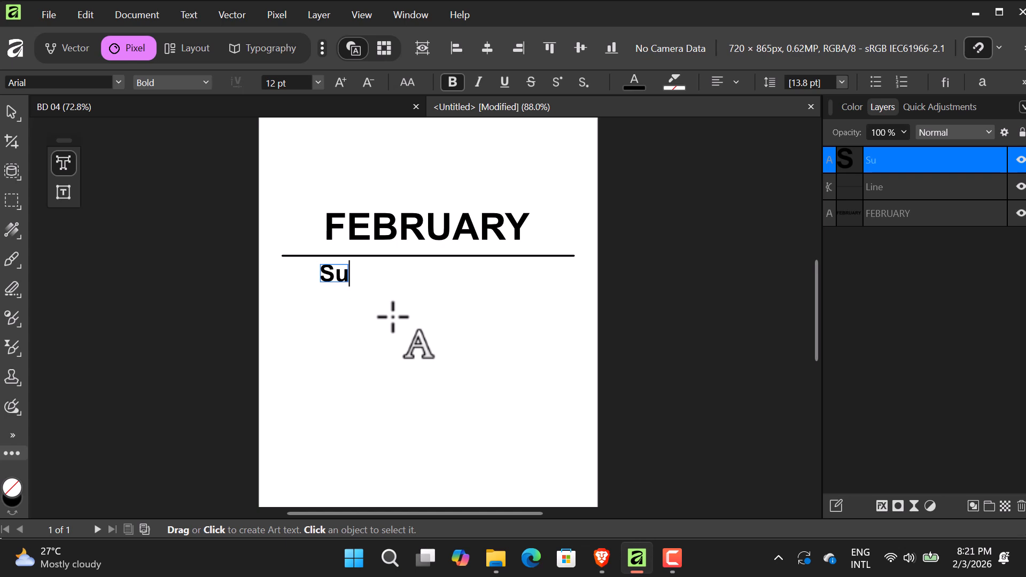
scroll(344, 316, "up", 1)
key("Escape")
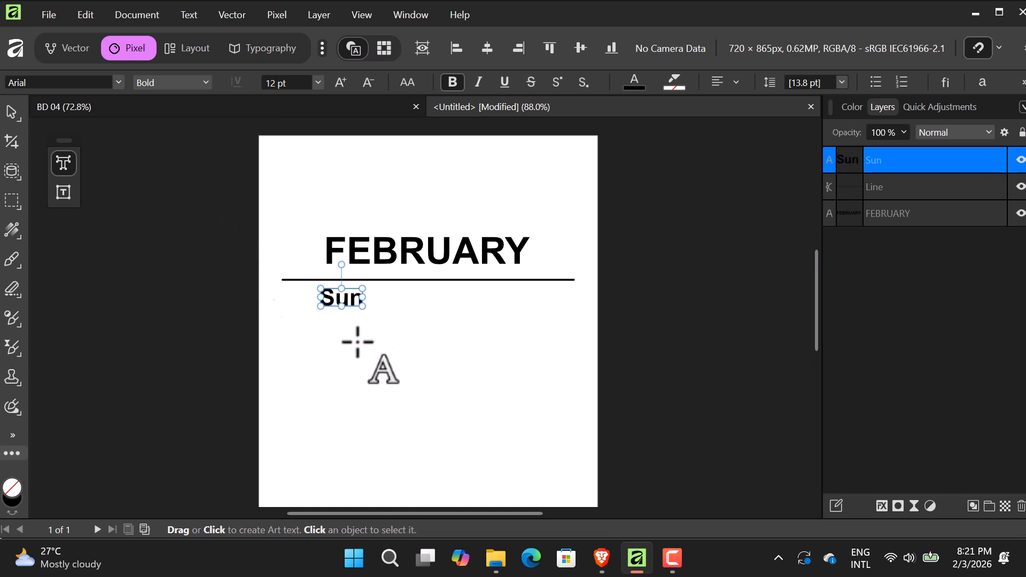
scroll(372, 343, "down", 2)
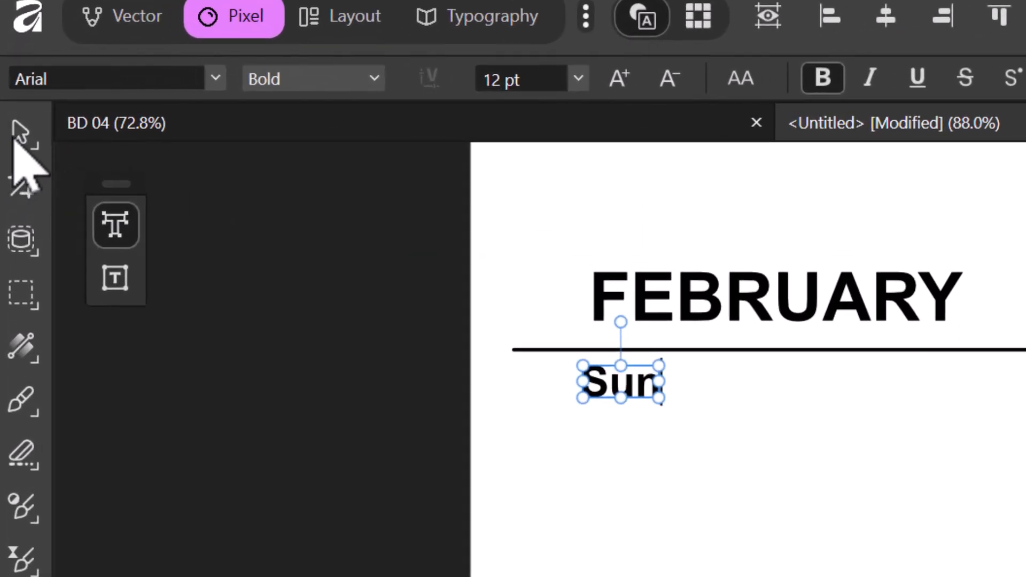
Shift the Sun label down and left, scale it to about 9.4 pt, and change its weight to Regular.
left_click(26, 141)
left_click_drag(632, 382, 607, 406)
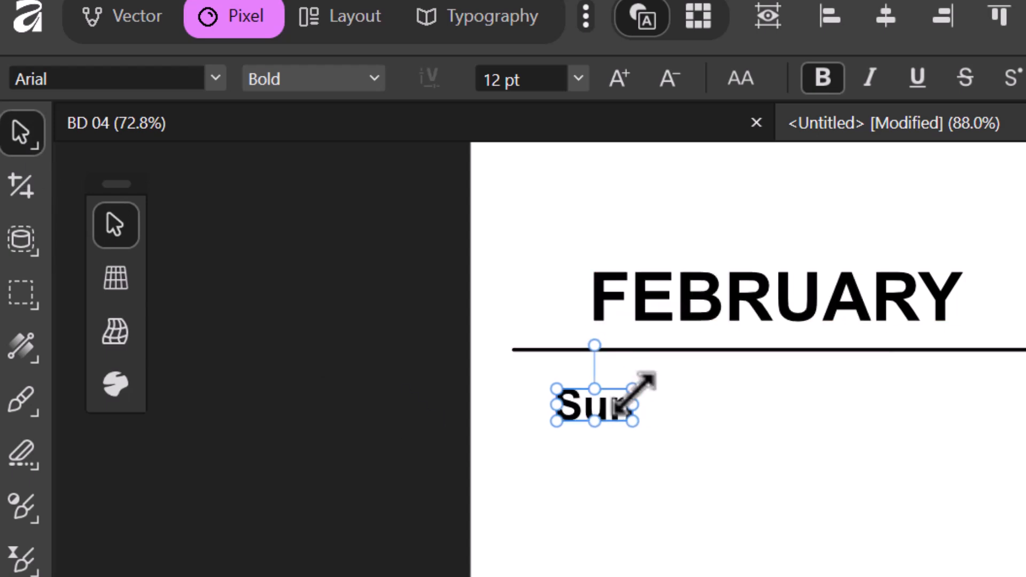
left_click_drag(632, 389, 586, 403)
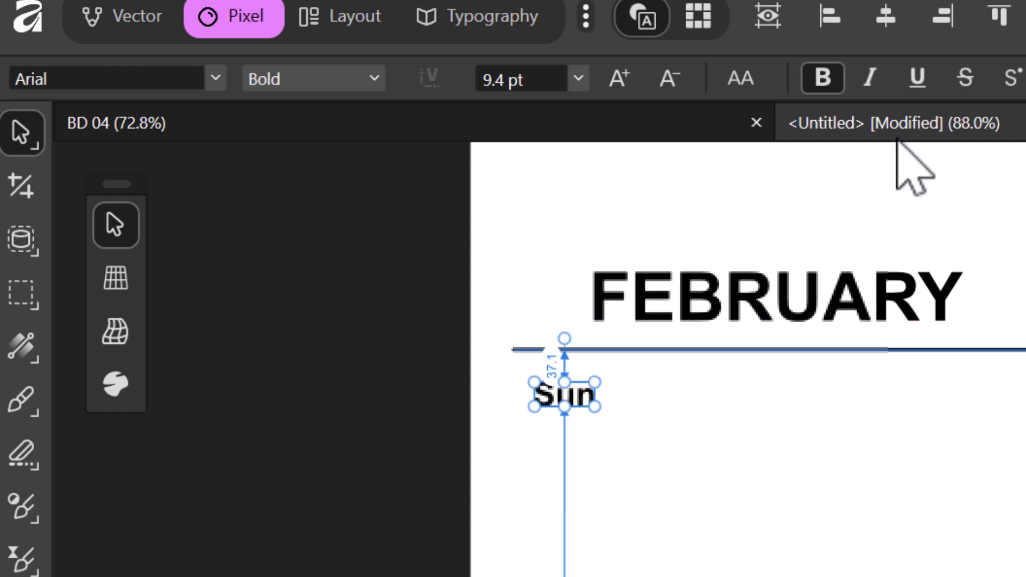
left_click(826, 74)
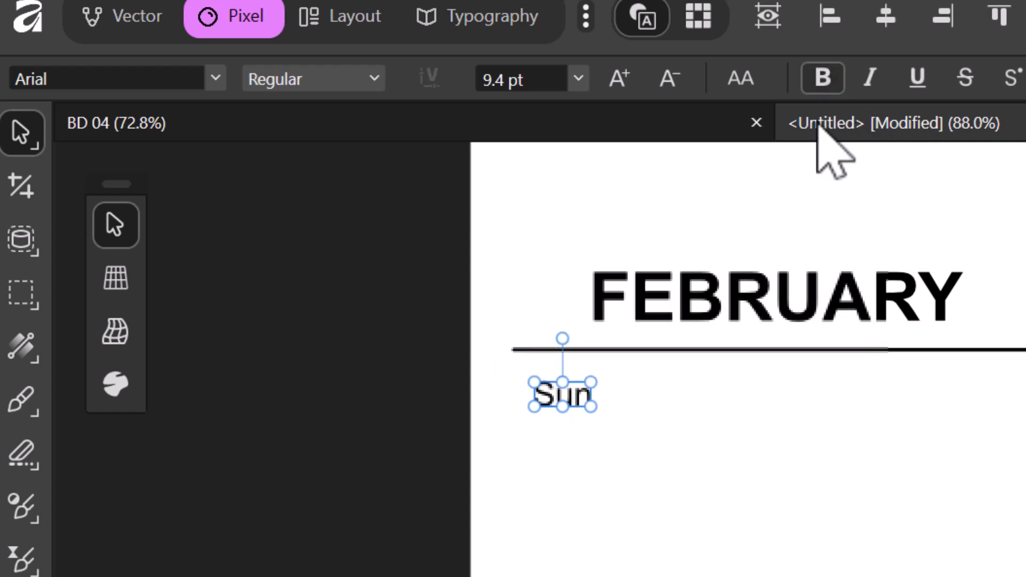
left_click(630, 436)
left_click(549, 402)
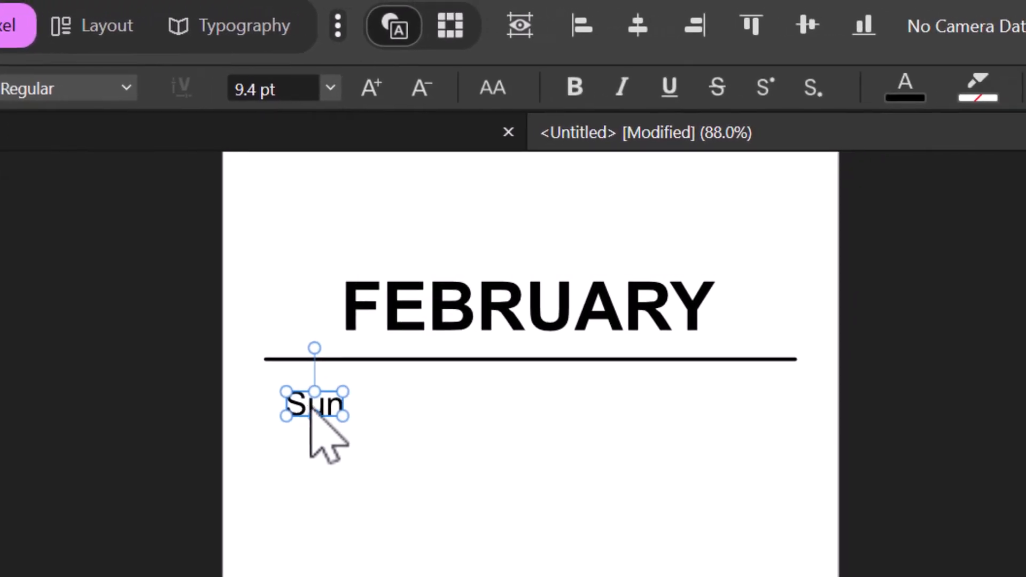
Duplicate the Sun label six times along the same baseline to make a row of seven under the line.
scroll(418, 448, "up", 2)
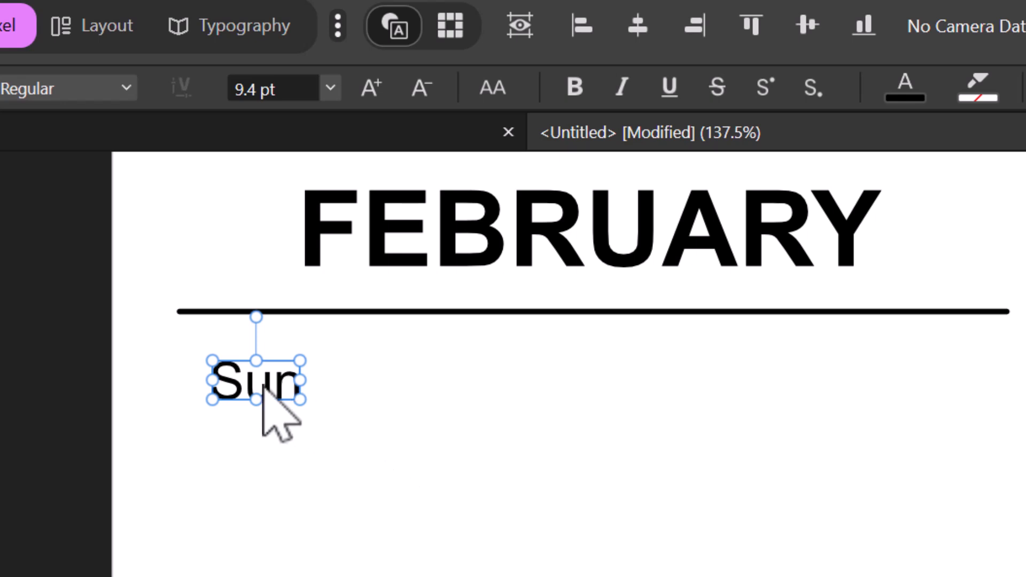
left_click_drag(263, 389, 980, 395)
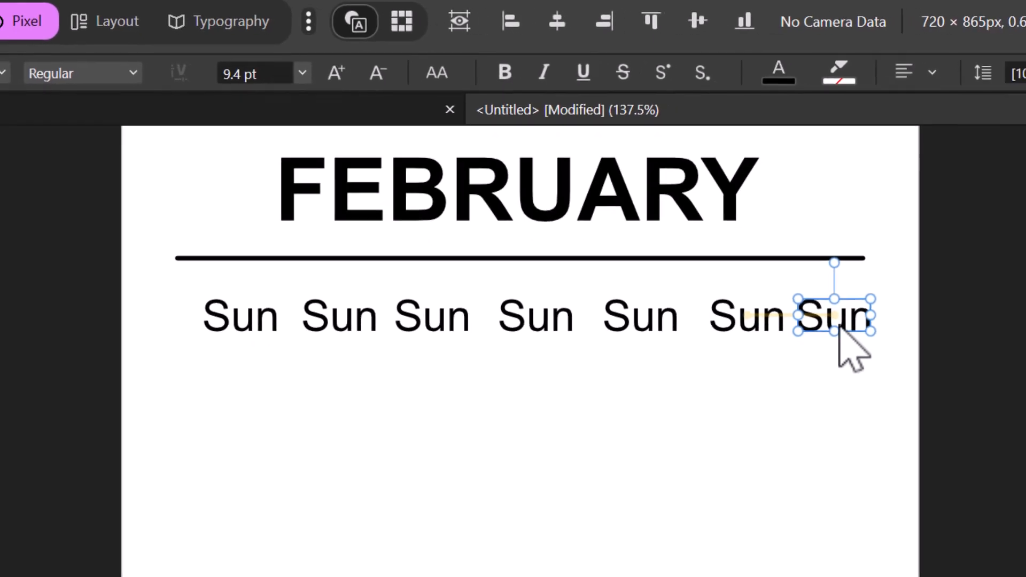
left_click_drag(840, 327, 839, 329)
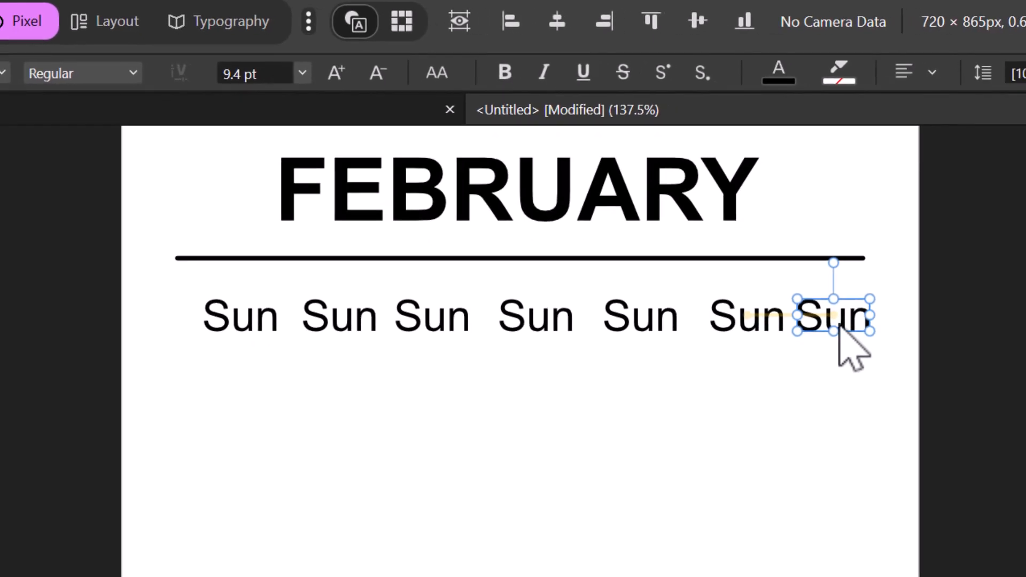
Nudge the first Sun label left so it sits closer to the start of the horizontal line.
left_click(258, 327)
key("Left")
key("Left")
key("Left")
key("Left")
key("Left")
key("Left")
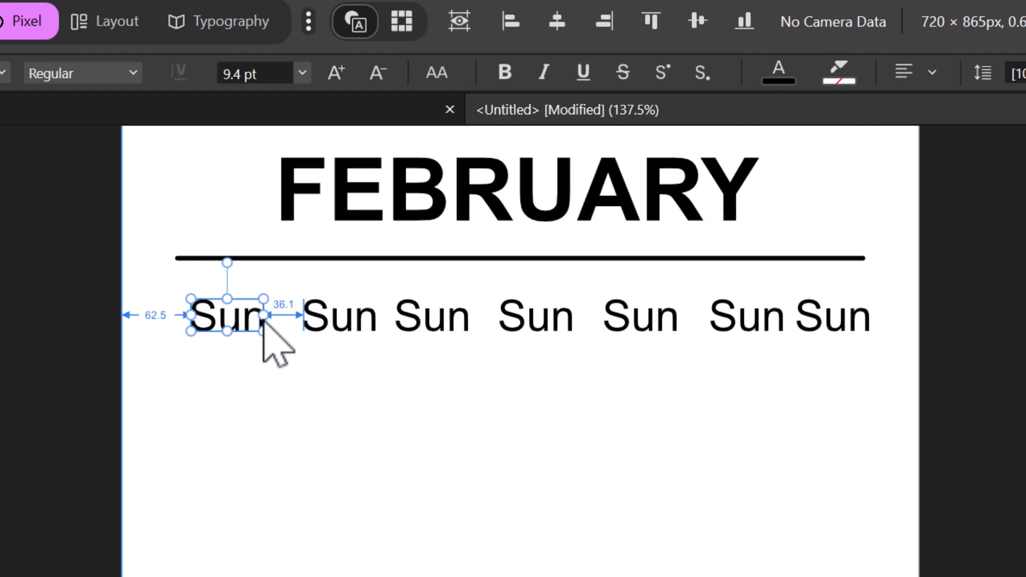
Select all seven Sun labels and space them evenly in the horizontal direction with automatic distribution.
left_click_drag(159, 285, 933, 404)
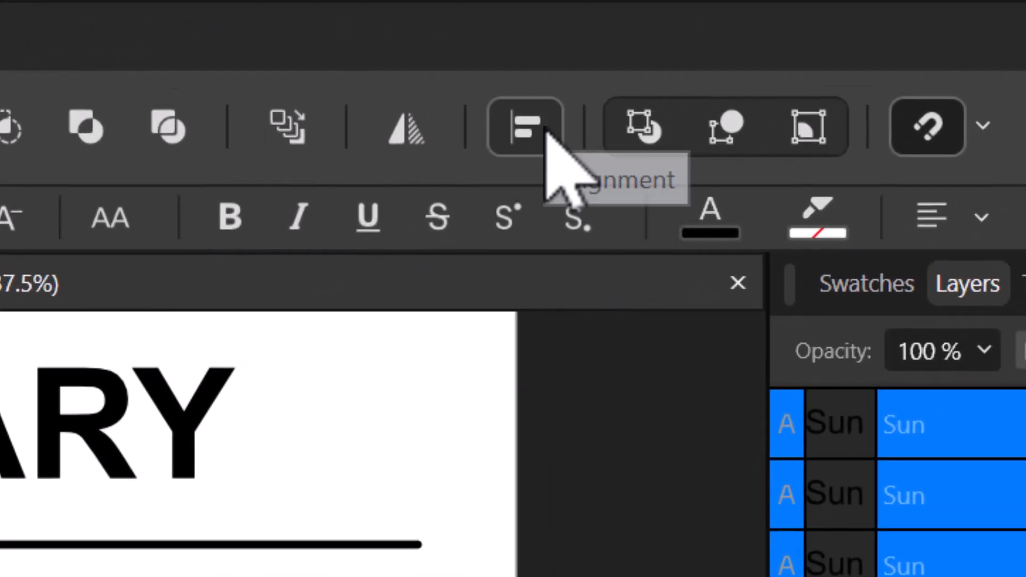
left_click(561, 136)
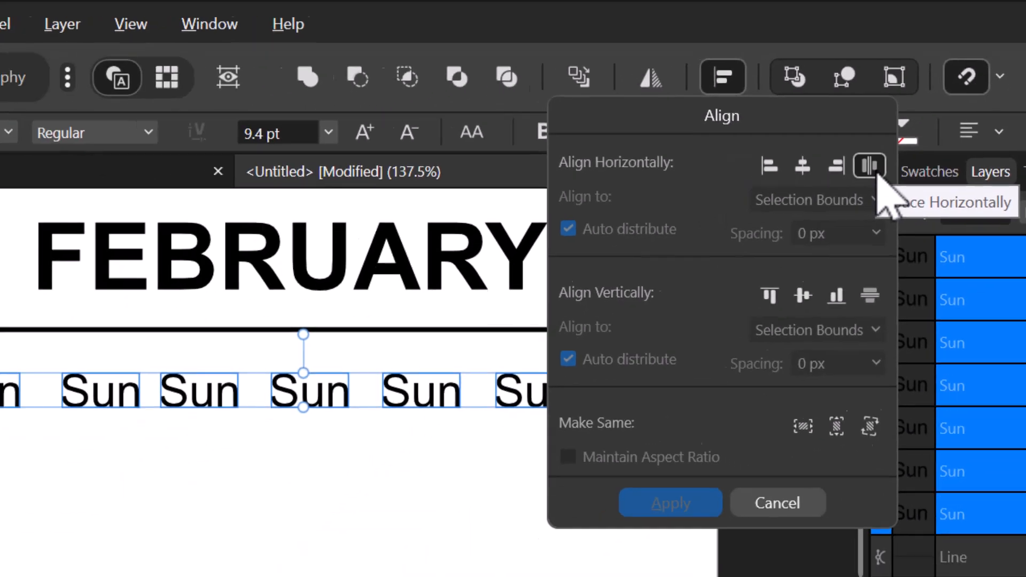
left_click(787, 258)
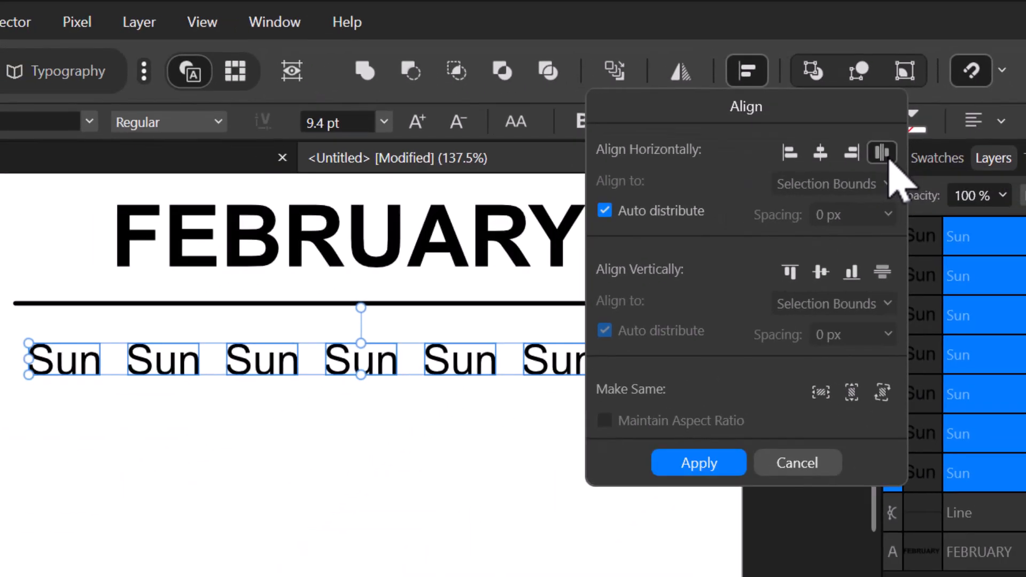
left_click(716, 468)
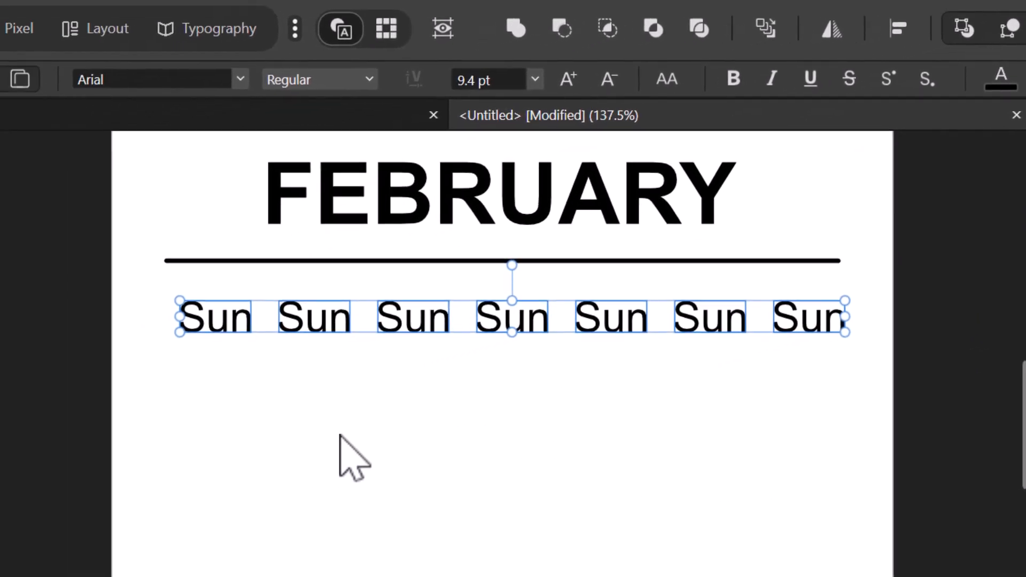
Nudge the whole row of Sun labels slightly left beneath the line, and deselect it.
key("Left")
key("Left")
key("Left")
key("Left")
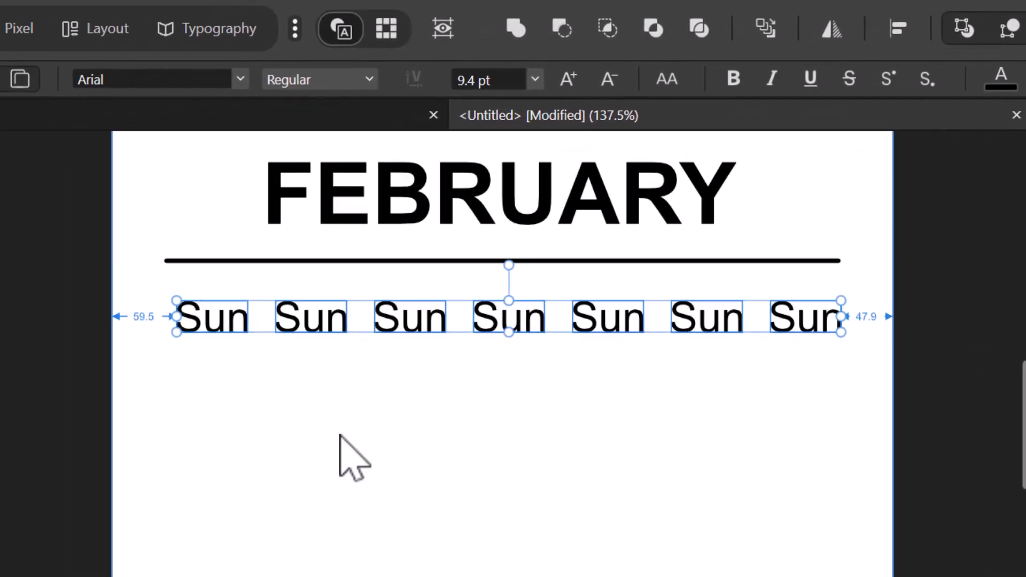
left_click(726, 381)
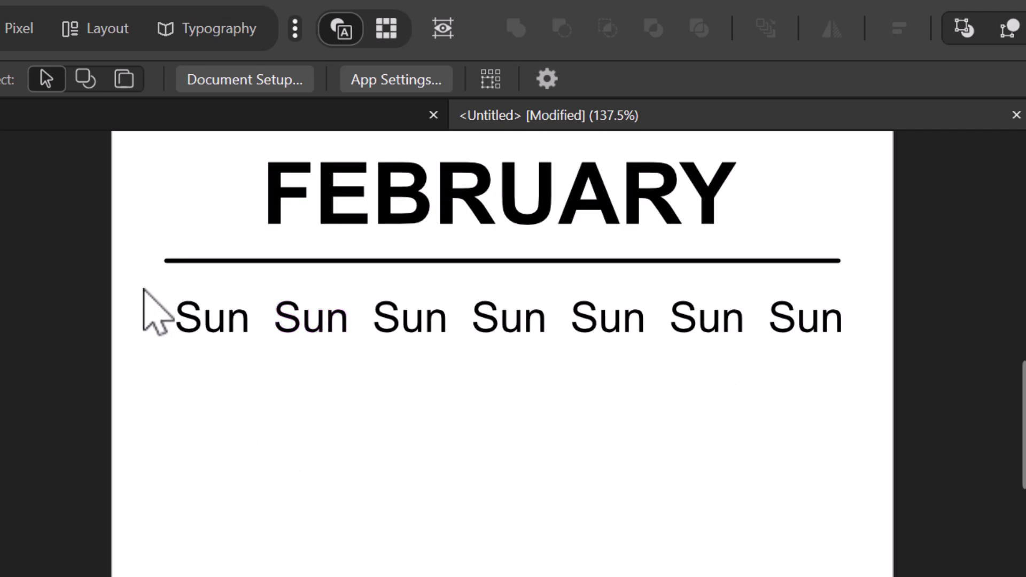
Duplicate the first Sun label straight down and replace the copy's text with 1.
left_click(231, 332)
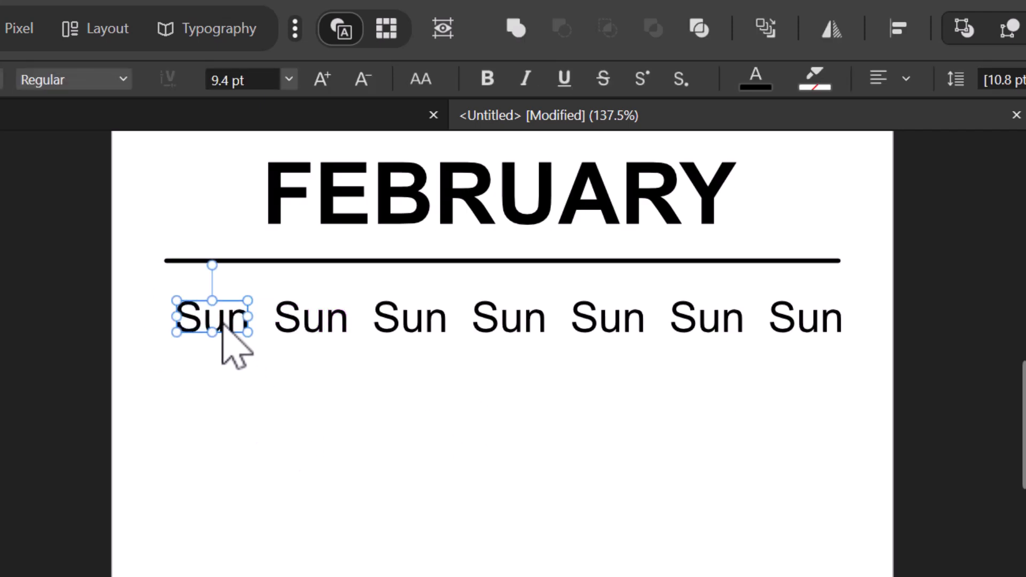
left_click_drag(223, 324, 210, 392)
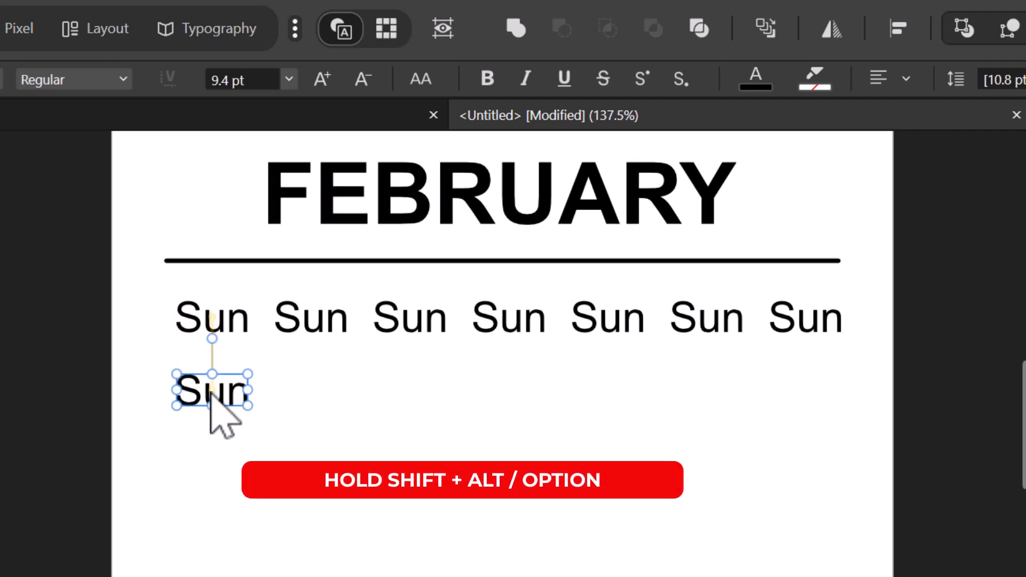
double_click(210, 394)
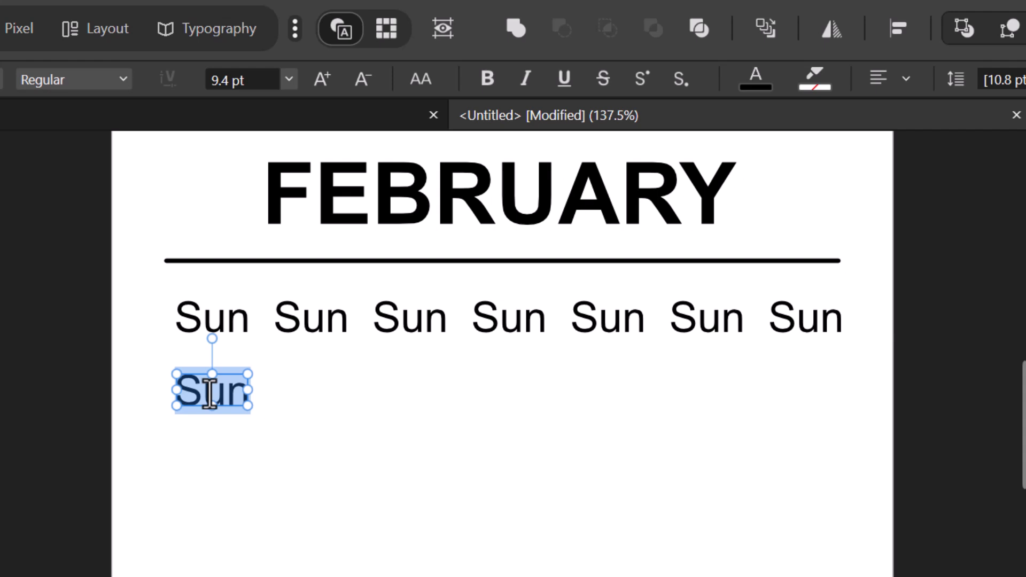
type("1")
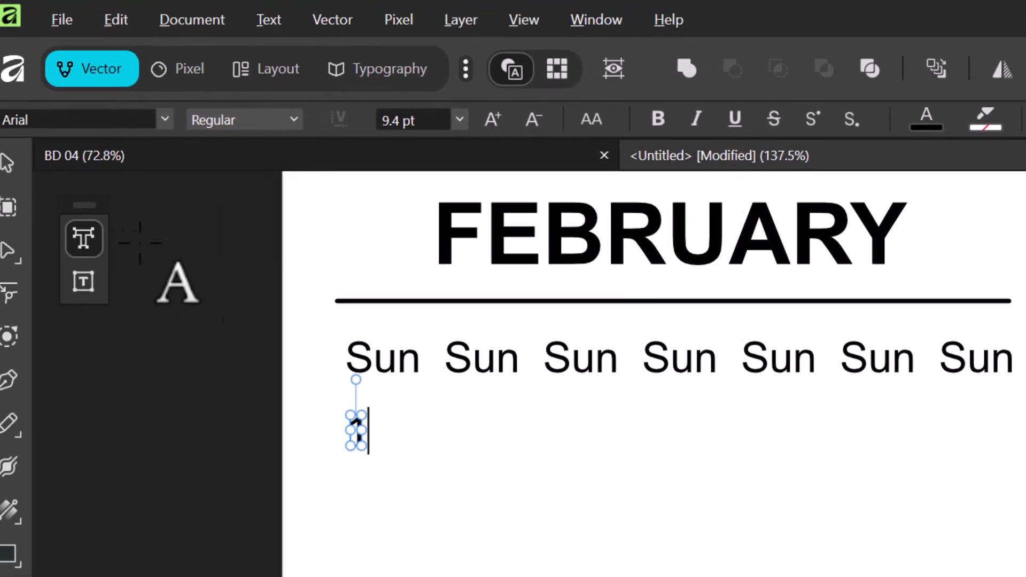
left_click(17, 163)
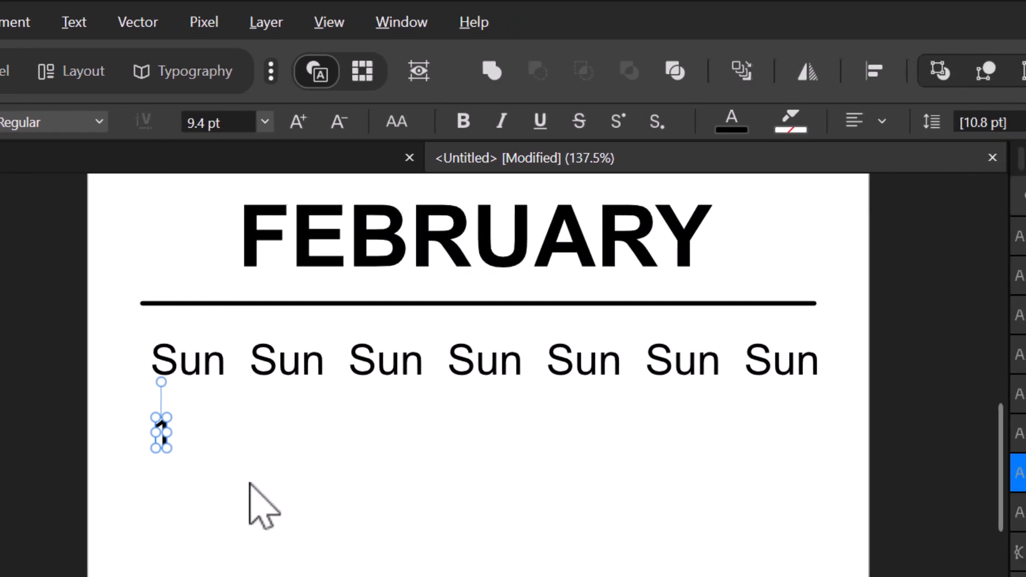
Align the 1 and the first Sun label to their horizontal centres within the selection bounds.
left_click_drag(128, 334, 243, 470)
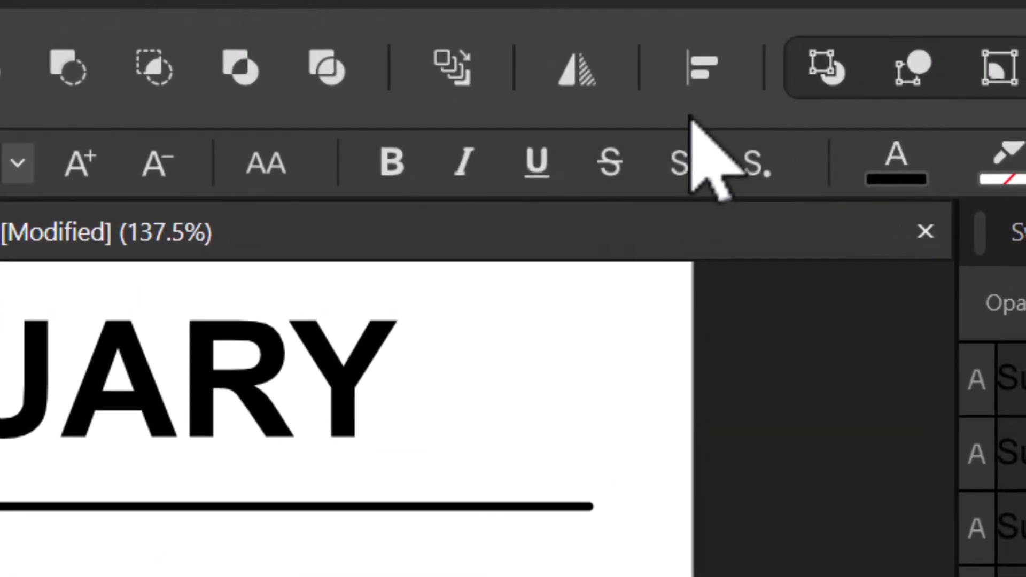
left_click(740, 68)
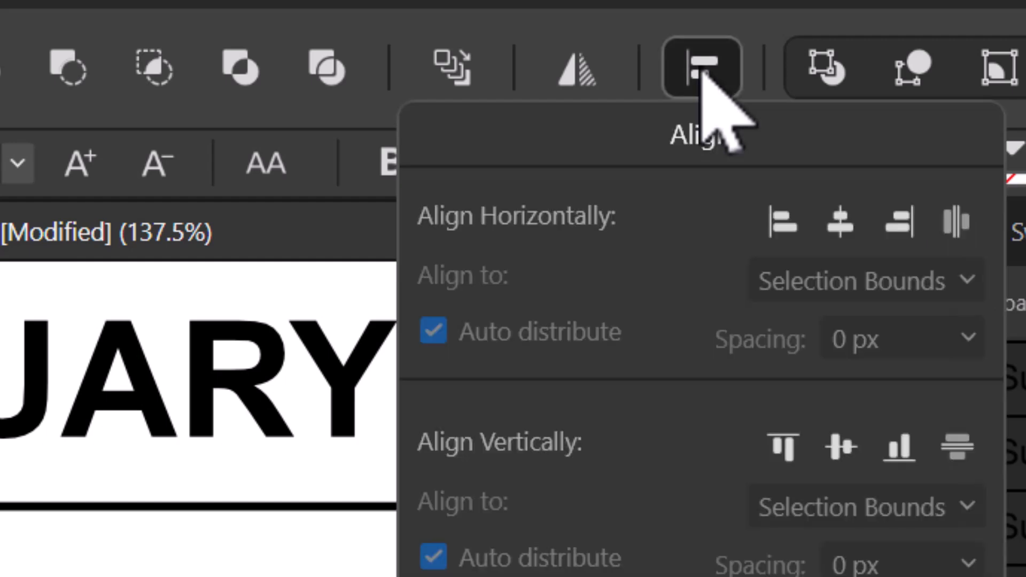
left_click(842, 224)
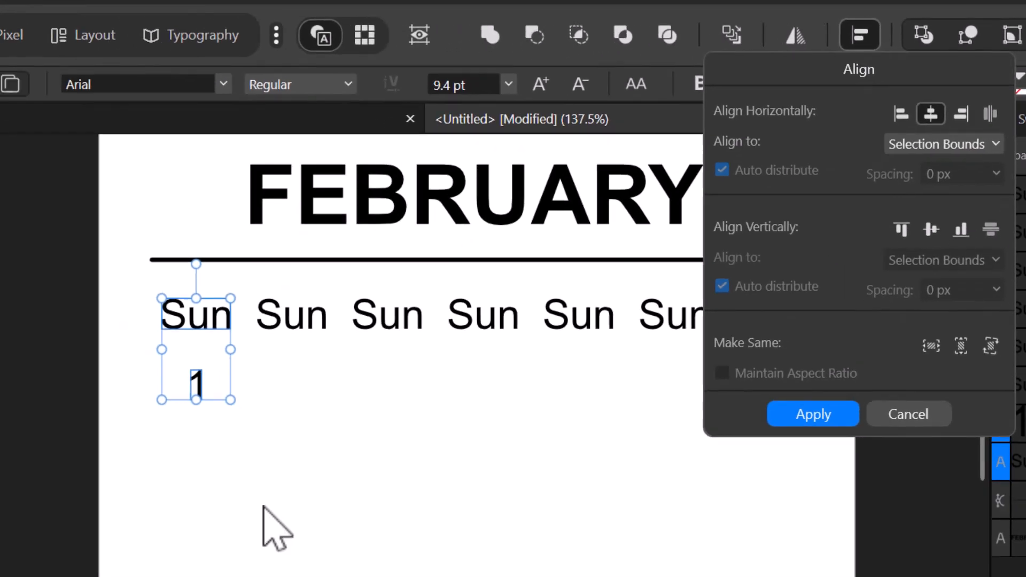
left_click(226, 425)
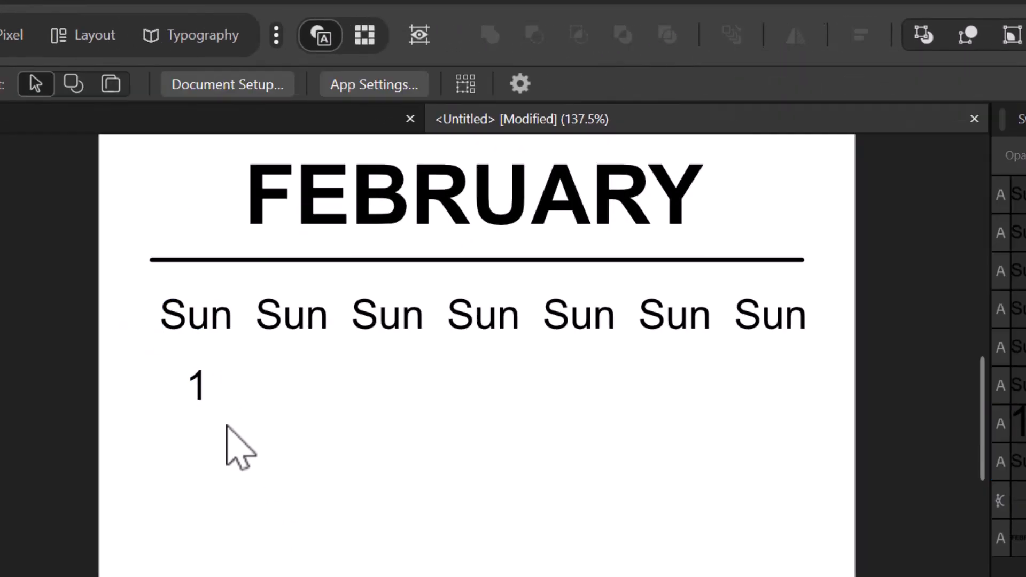
Duplicate the 1 six times across the row so that every Sun label has a 1 beneath it.
left_click(196, 385)
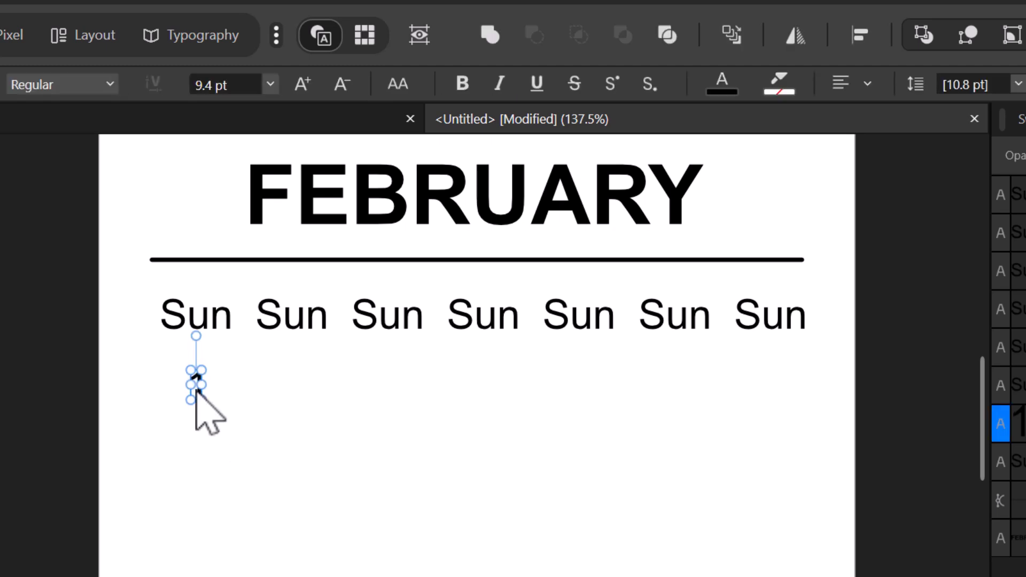
left_click_drag(196, 386, 776, 377)
left_click(545, 466)
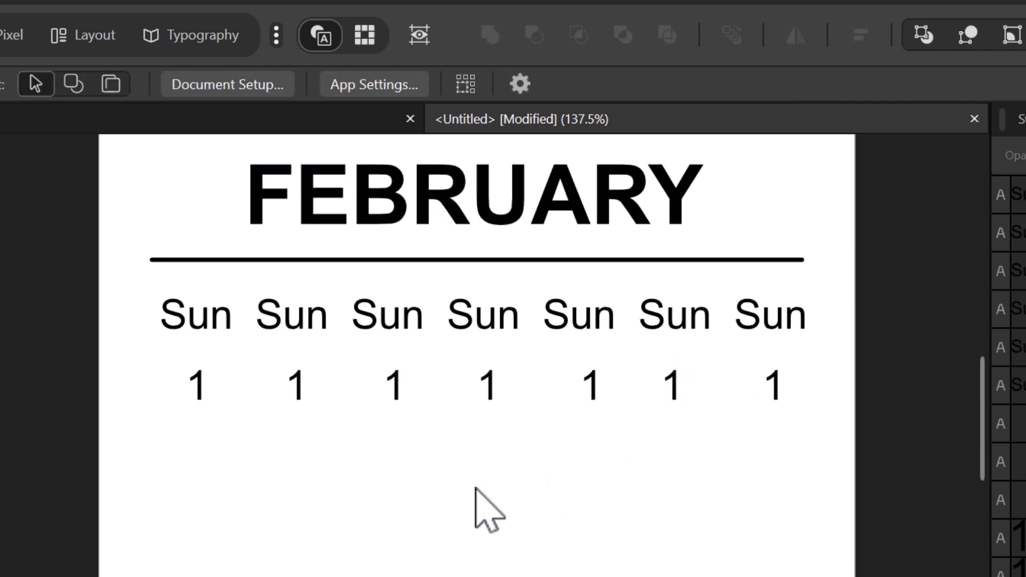
Change the second weekday label to Mon and the third to Tue.
left_click(286, 330)
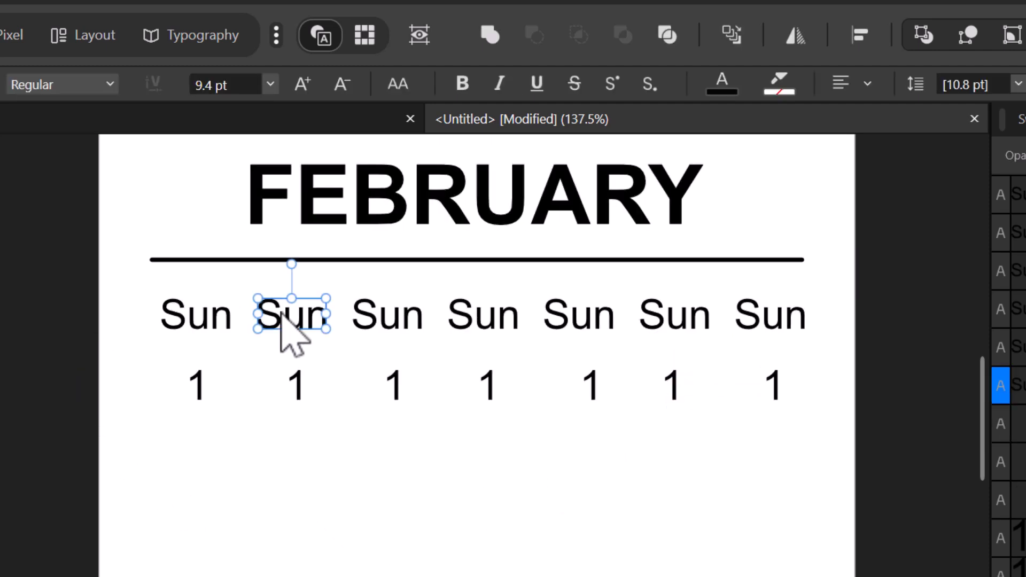
double_click(280, 314)
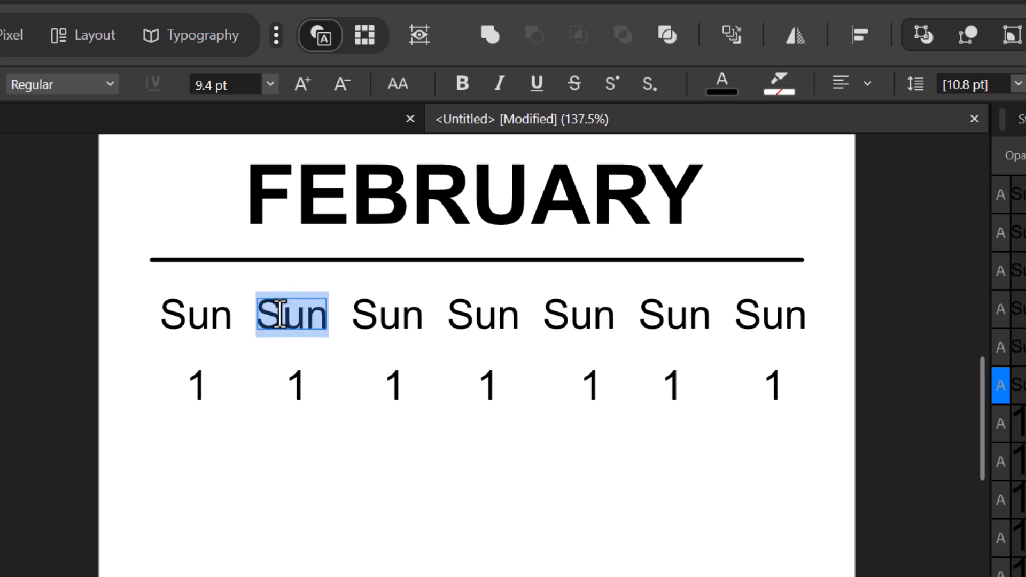
type("Mon")
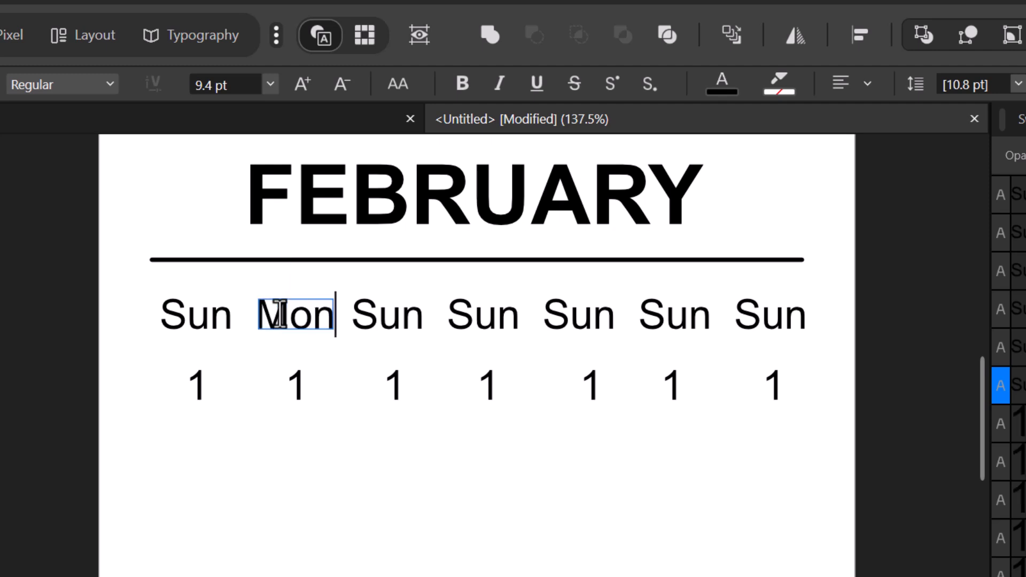
key("Escape")
left_click(376, 313)
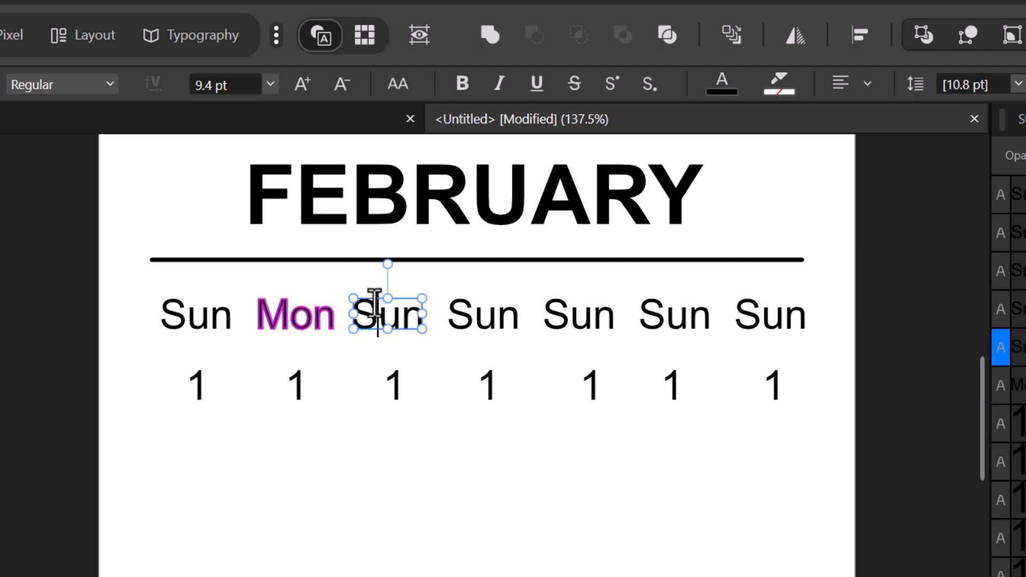
double_click(374, 304)
type("Tue")
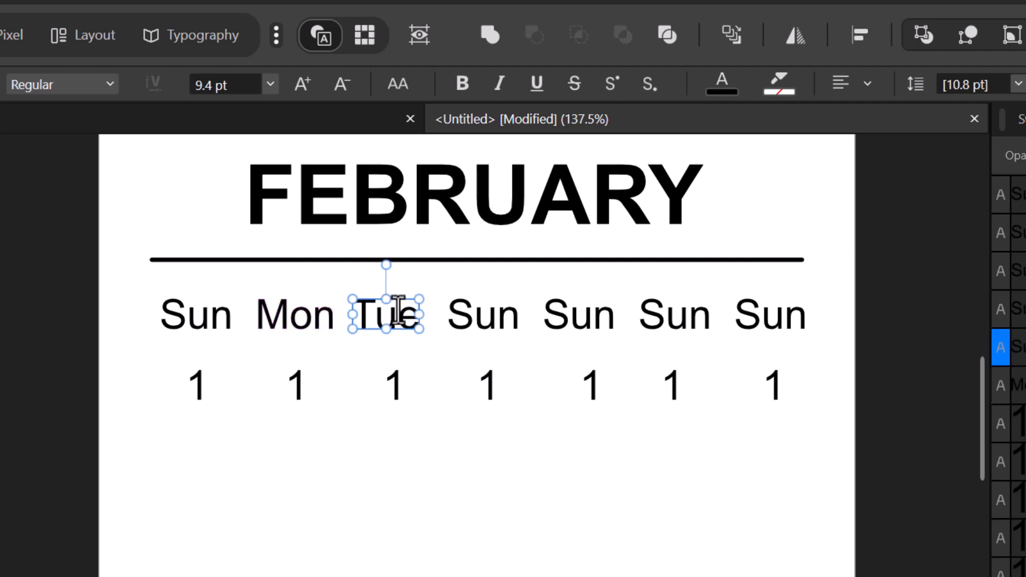
Change the fourth weekday label to Wed and the fifth to Thu.
left_click(470, 316)
double_click(471, 320)
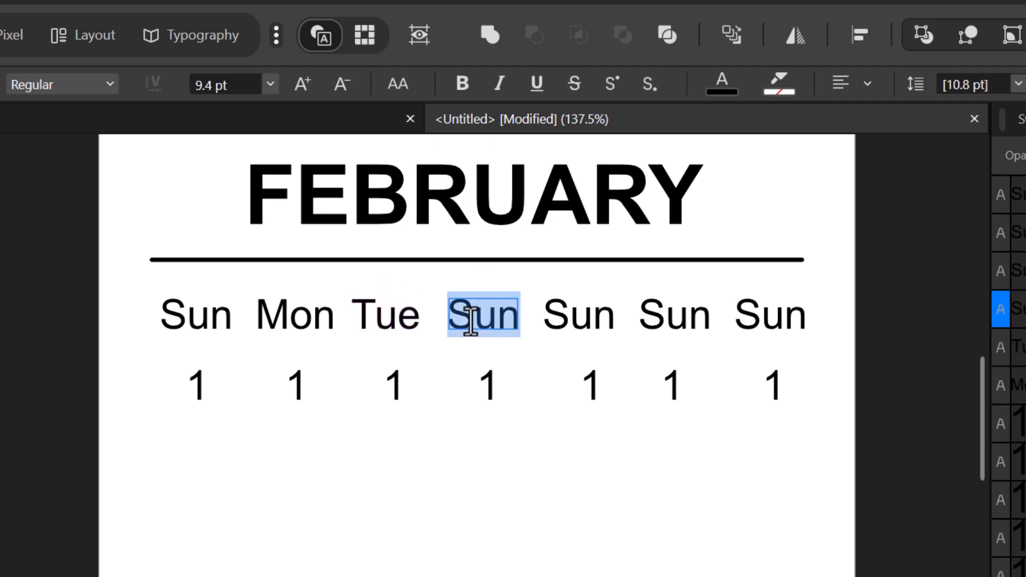
type("Wed")
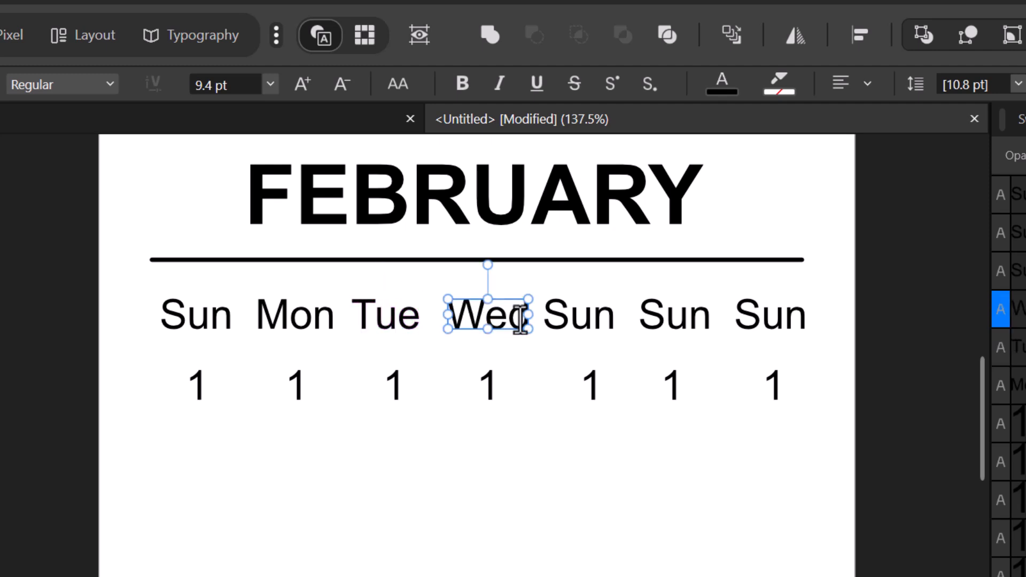
left_click(589, 316)
double_click(590, 319)
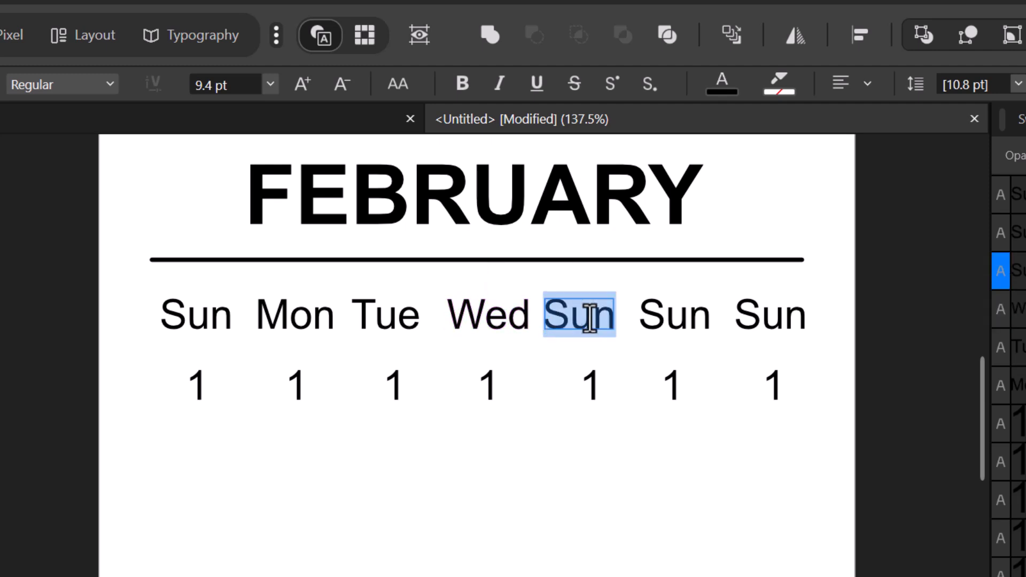
type("Thu")
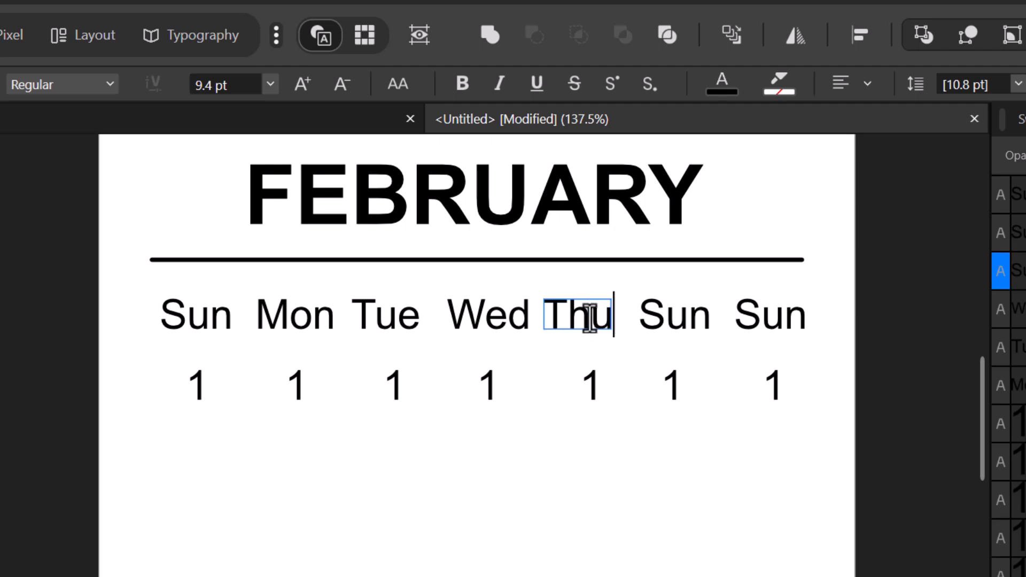
key("Escape")
Change the sixth weekday label to Fri and the seventh to Sat, then clear the selection.
left_click(688, 314)
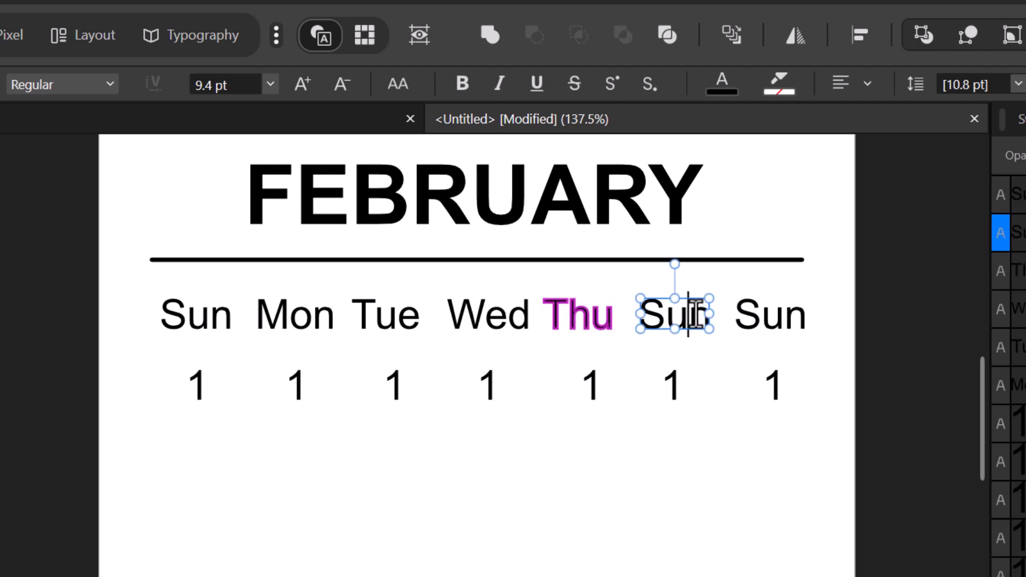
double_click(696, 314)
type("Fru")
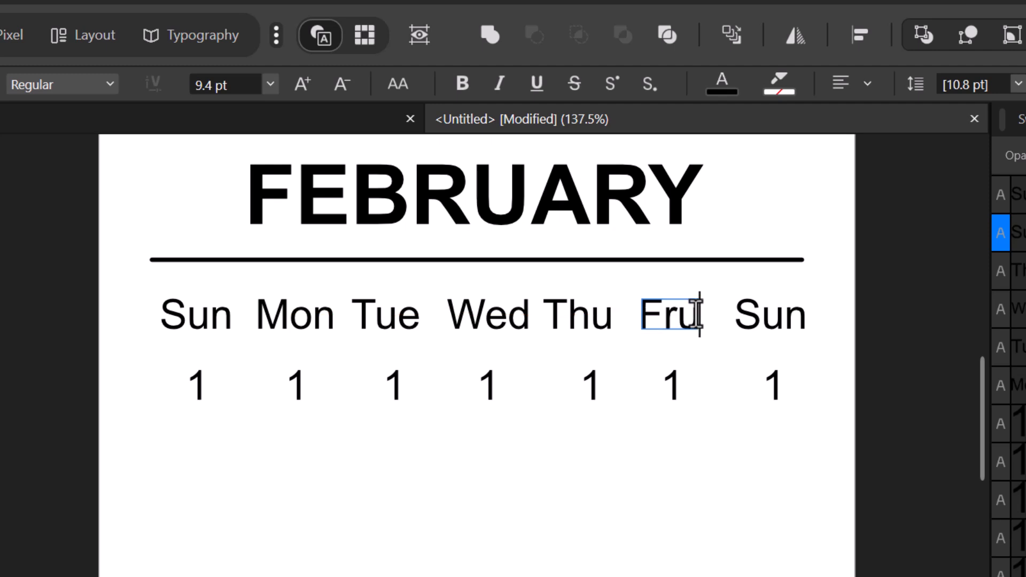
key("Escape")
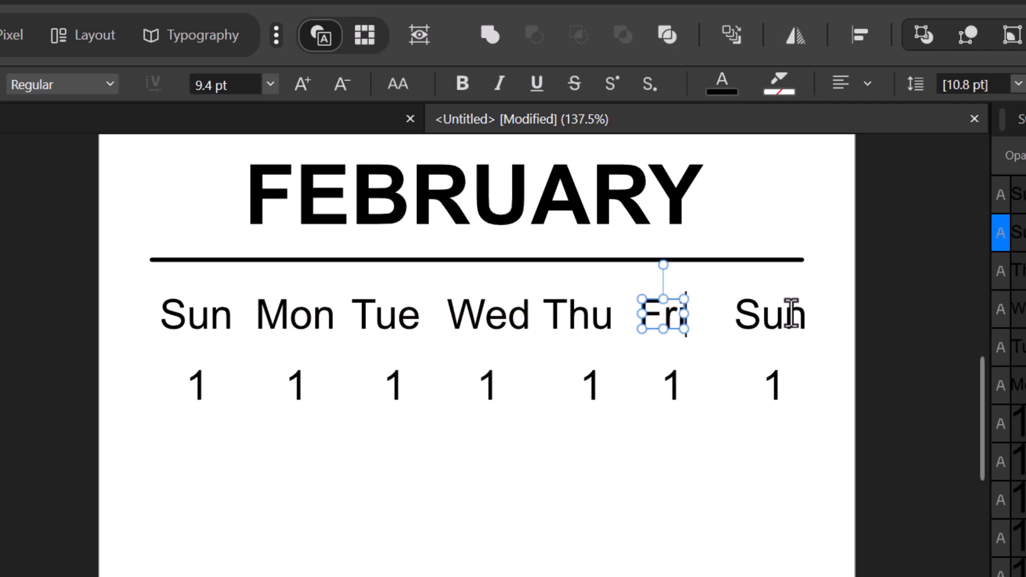
left_click(779, 321)
double_click(780, 321)
type("Sat")
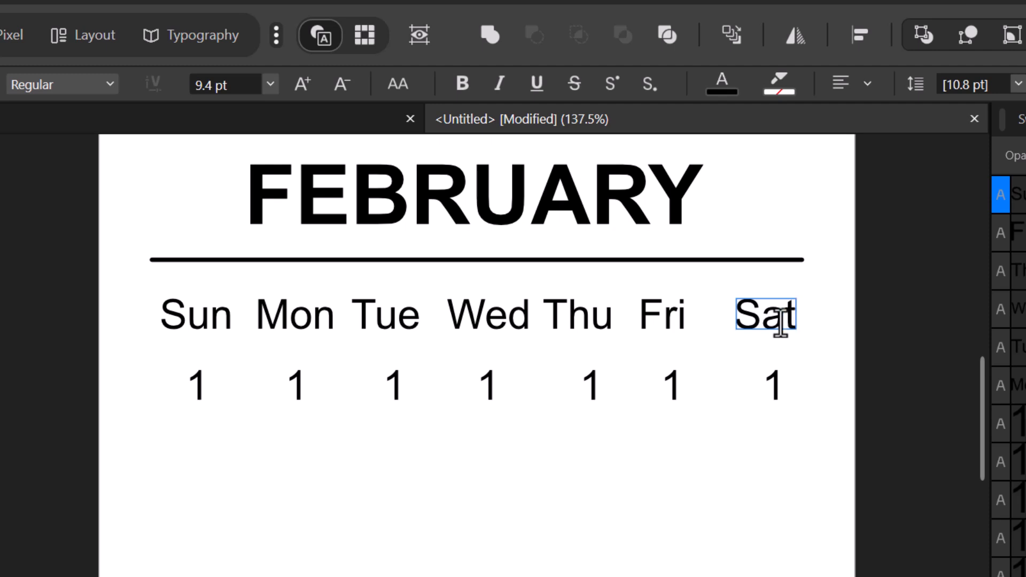
key("Escape")
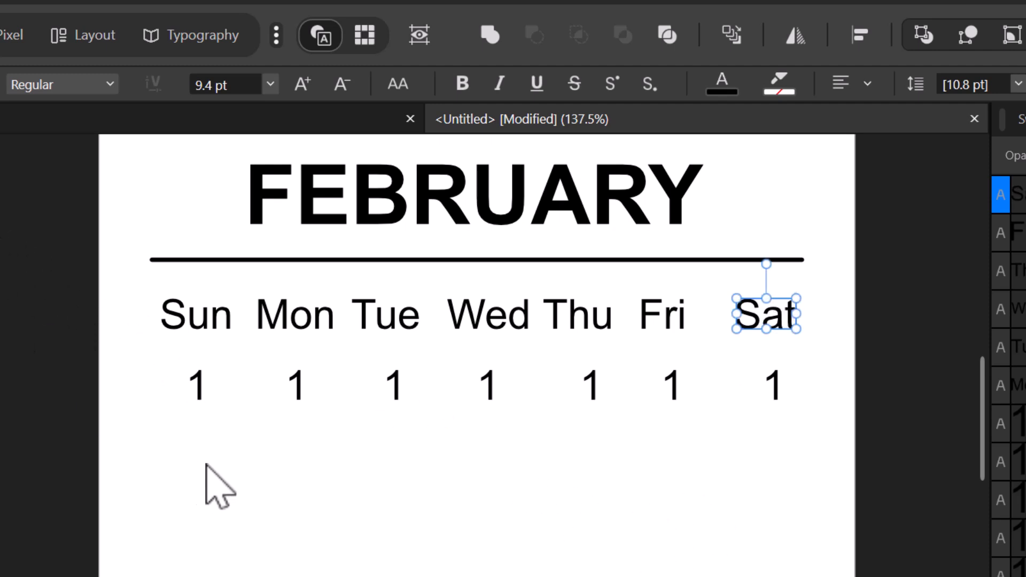
key("Escape")
Align each 1 under Sun and Mon with its weekday label by horizontal centres within the selection bounds.
left_click_drag(152, 284, 235, 422)
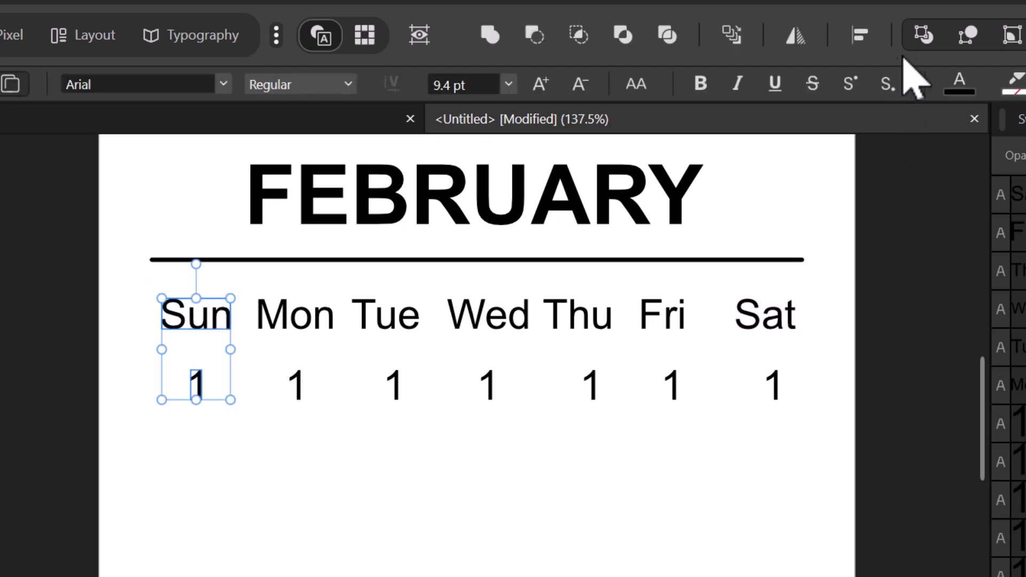
left_click(863, 39)
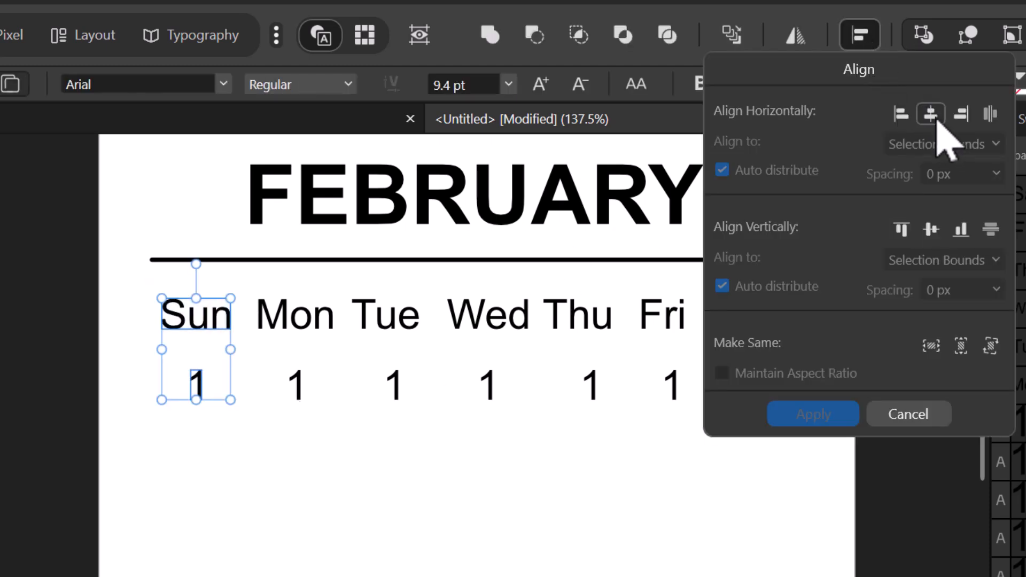
left_click(935, 117)
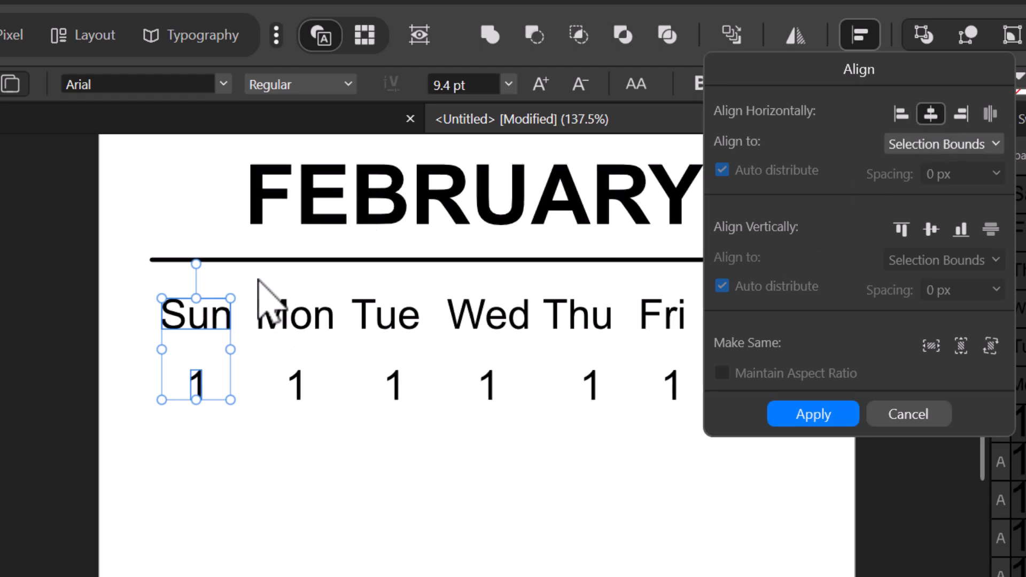
key("Return")
left_click_drag(246, 275, 337, 417)
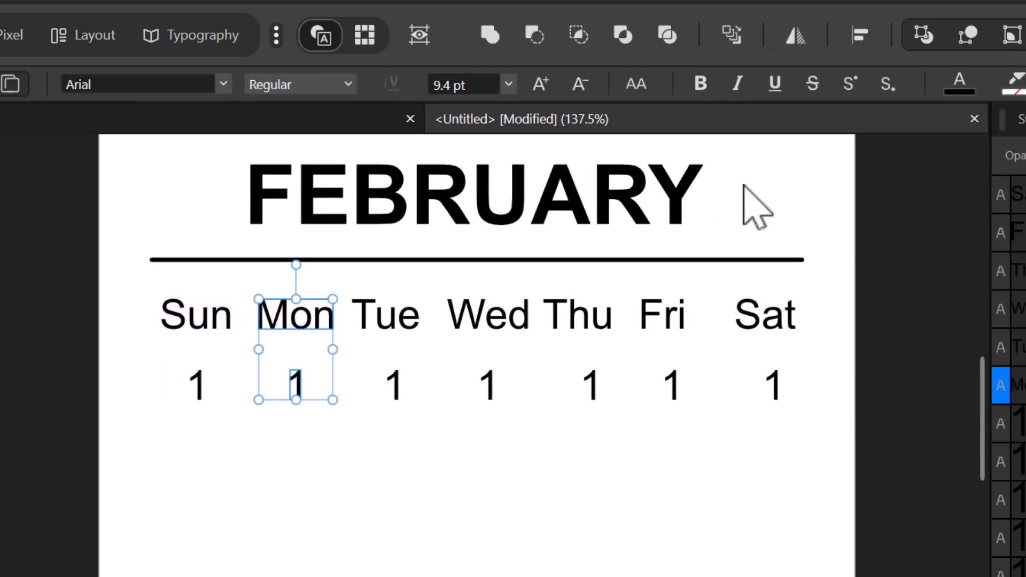
left_click(860, 35)
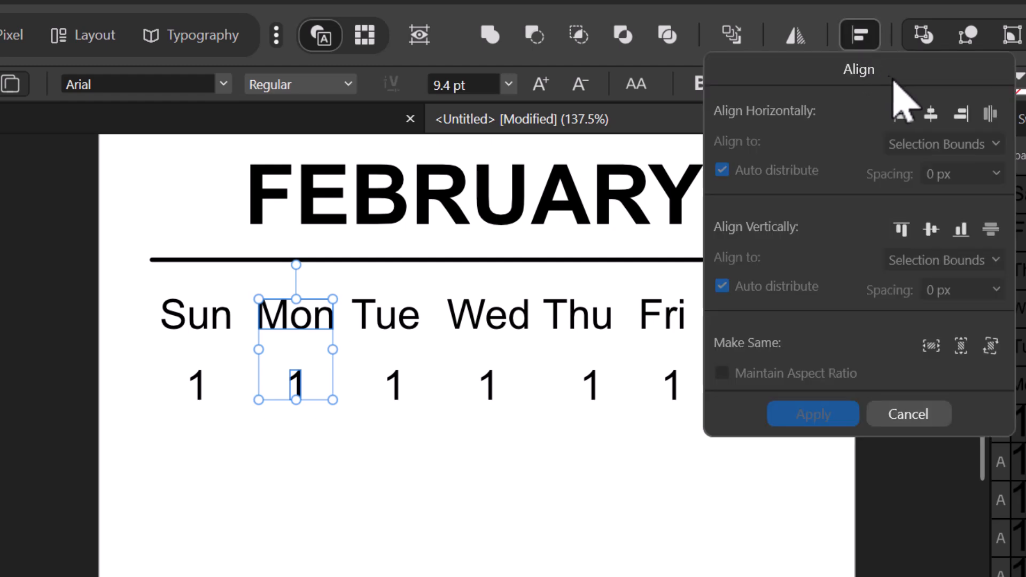
left_click(931, 114)
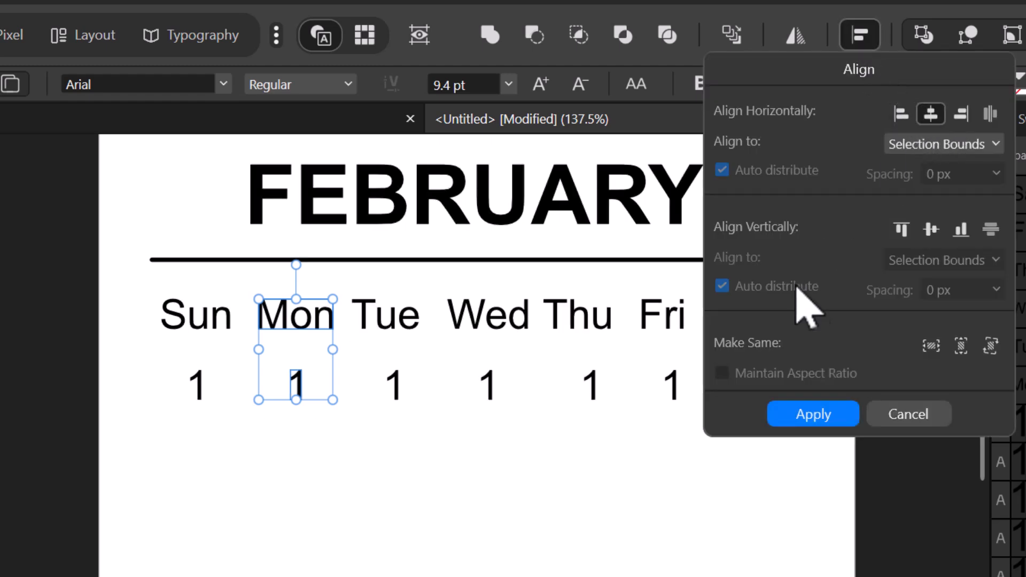
left_click(808, 417)
Centre each 1 under Tue and Wed horizontally with its weekday label, within the selection bounds.
left_click(386, 302)
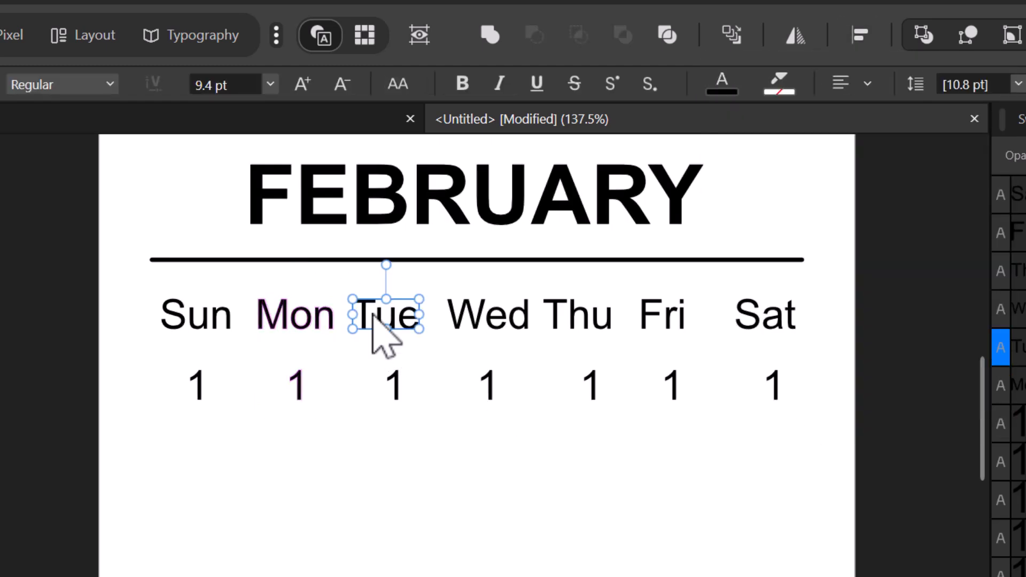
left_click_drag(350, 277, 425, 404)
left_click(866, 44)
left_click(931, 114)
left_click(812, 416)
left_click(509, 401)
left_click_drag(532, 409, 441, 274)
left_click(860, 35)
left_click(931, 114)
left_click(812, 415)
Centre each 1 under Thu and Fri horizontally with its weekday label, within the selection bounds.
left_click_drag(555, 274, 620, 409)
left_click(860, 35)
left_click(931, 114)
left_click(812, 416)
left_click_drag(635, 284, 695, 417)
left_click(860, 35)
left_click(931, 113)
left_click(812, 415)
Centre the 1 under Sat horizontally with its weekday label, within the selection bounds.
left_click(751, 243)
left_click_drag(751, 243, 802, 414)
left_click(860, 35)
left_click(932, 114)
left_click(813, 415)
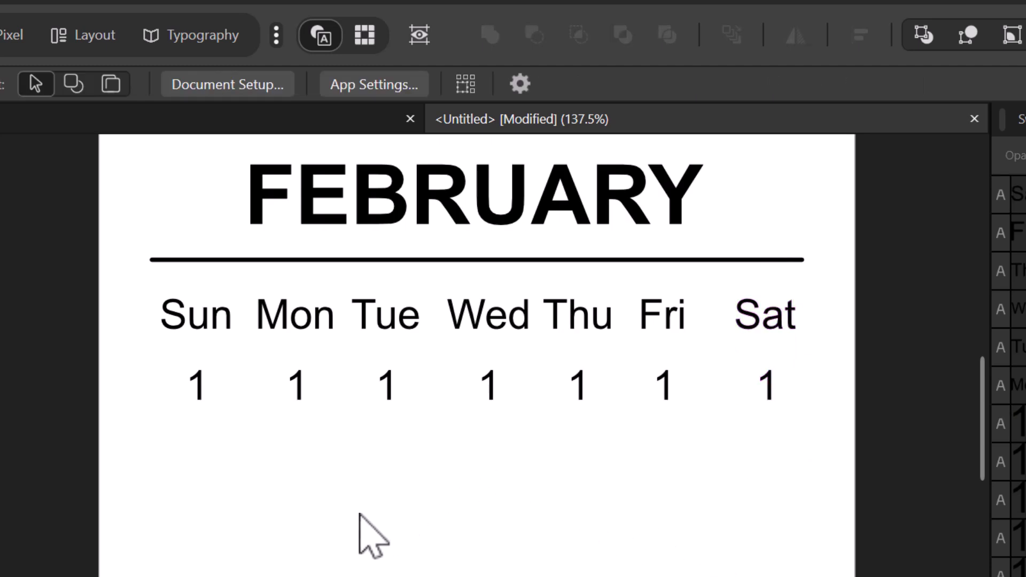
Duplicate the row of seven 1s straight down three times at even spacing to form four date rows.
left_click_drag(170, 364, 756, 488)
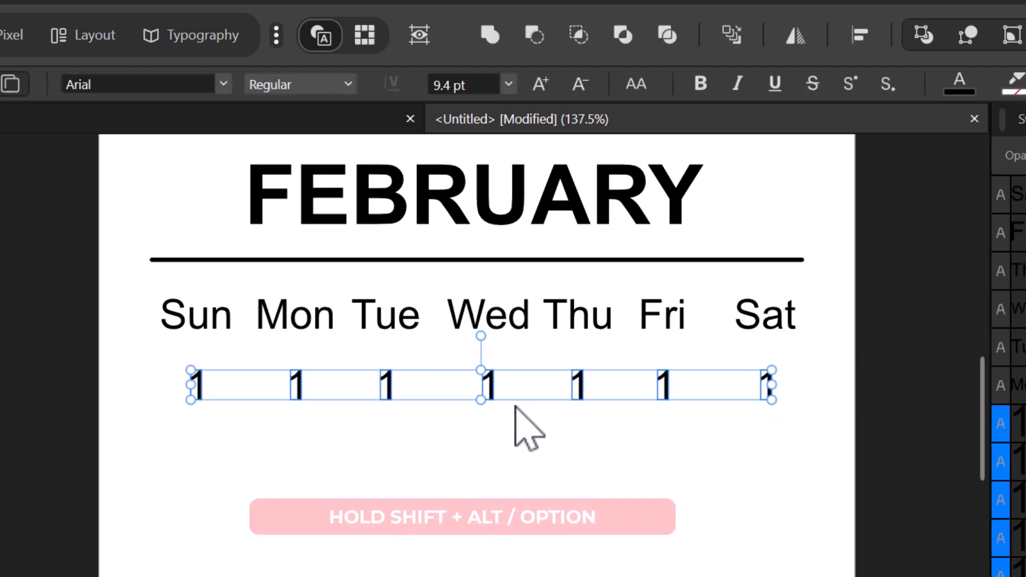
left_click_drag(491, 389, 496, 459)
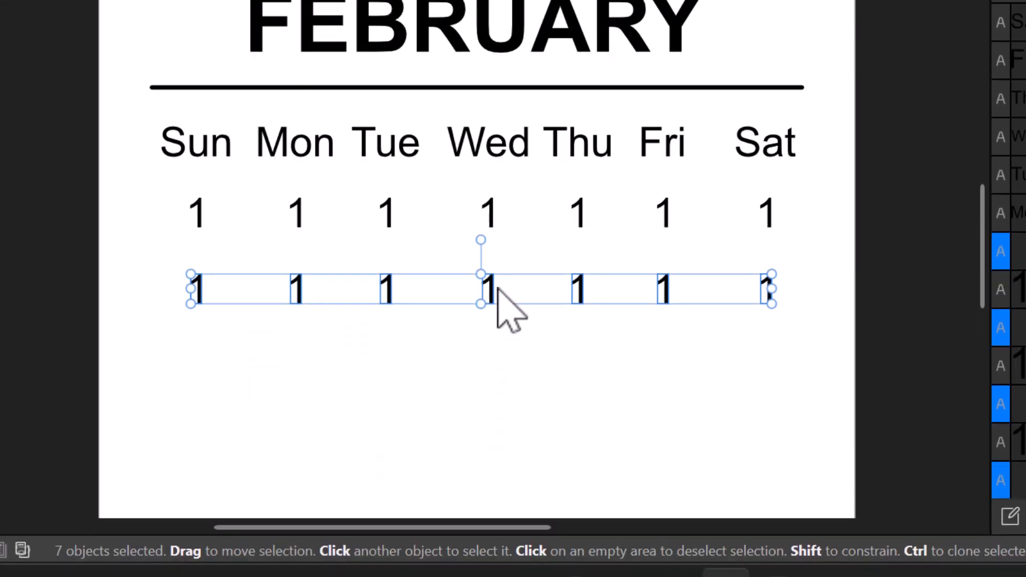
left_click_drag(490, 292, 491, 444)
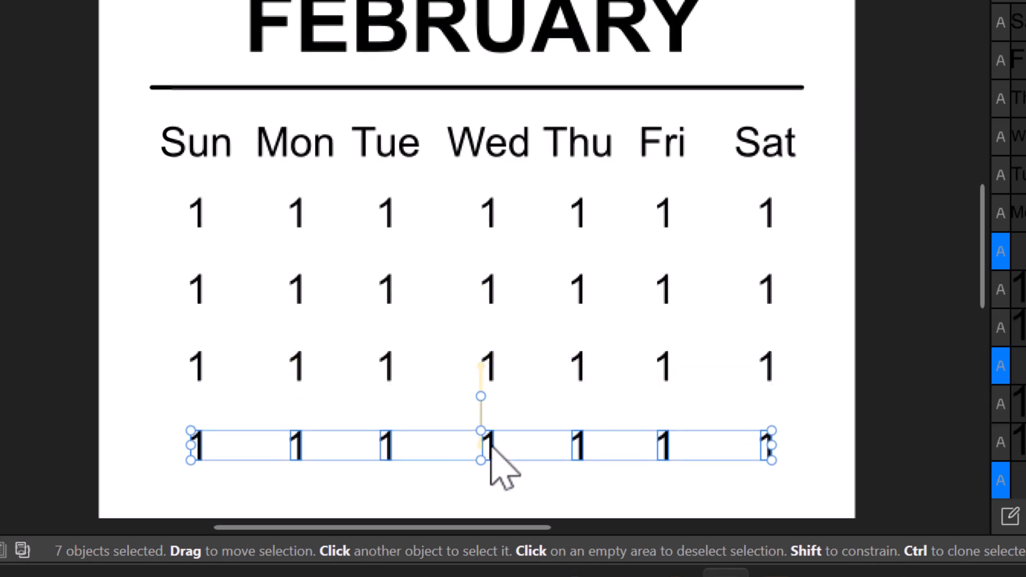
Change the first-row numbers under Mon, Tue, Wed and Thu to 2, 3, 4 and 5.
double_click(296, 212)
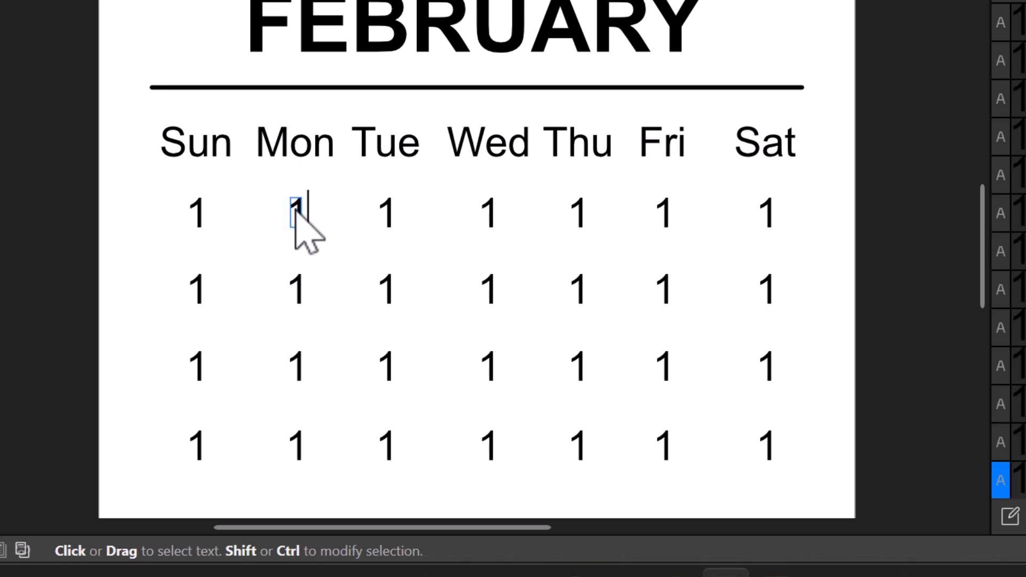
type("2")
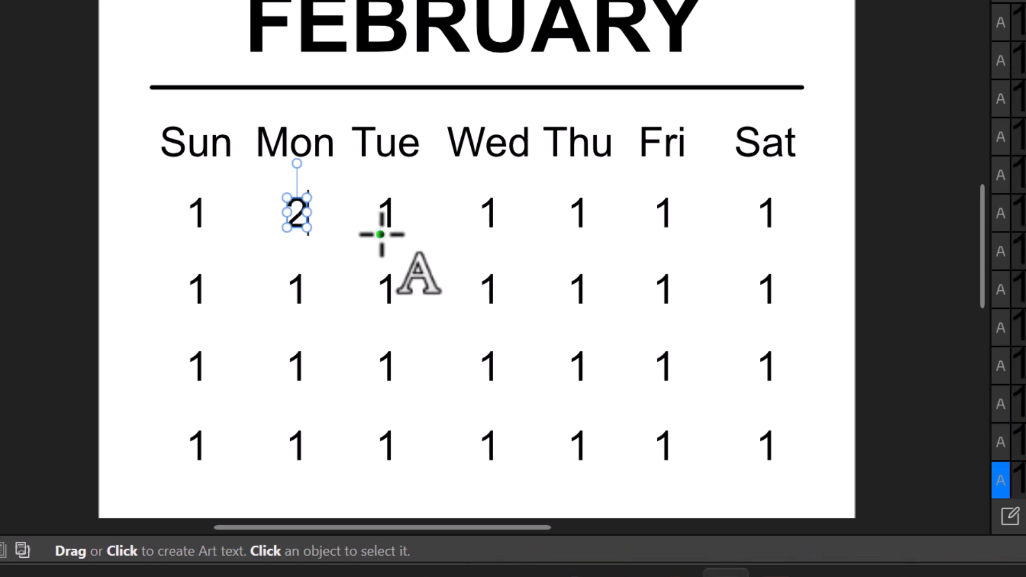
left_click(386, 213)
double_click(386, 213)
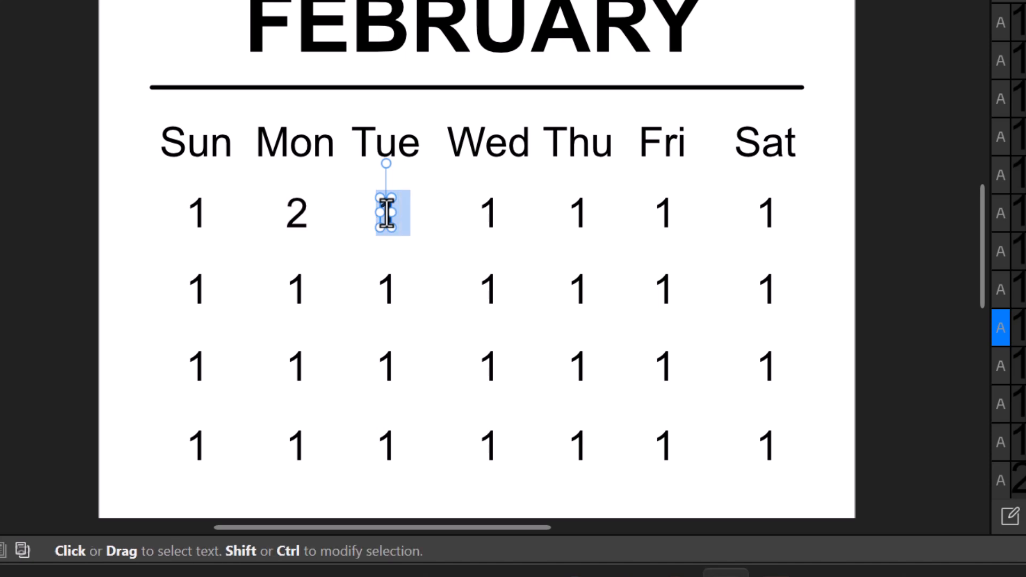
type("3")
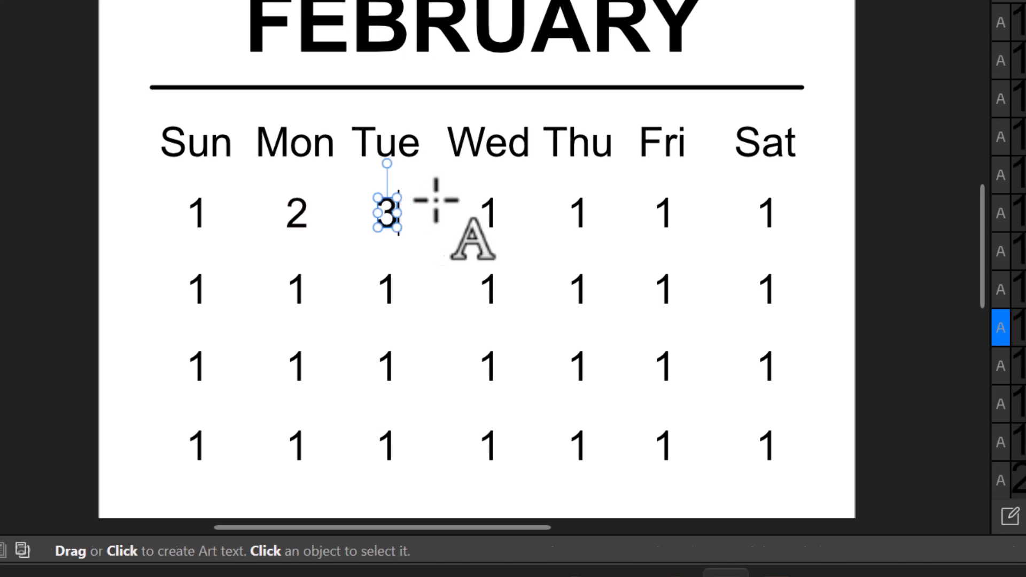
left_click(491, 212)
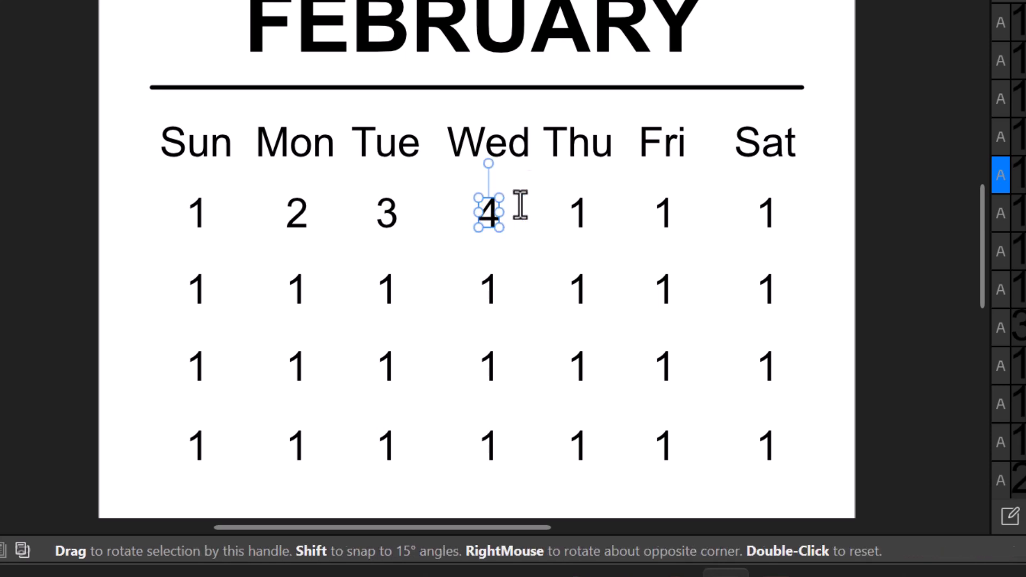
double_click(579, 211)
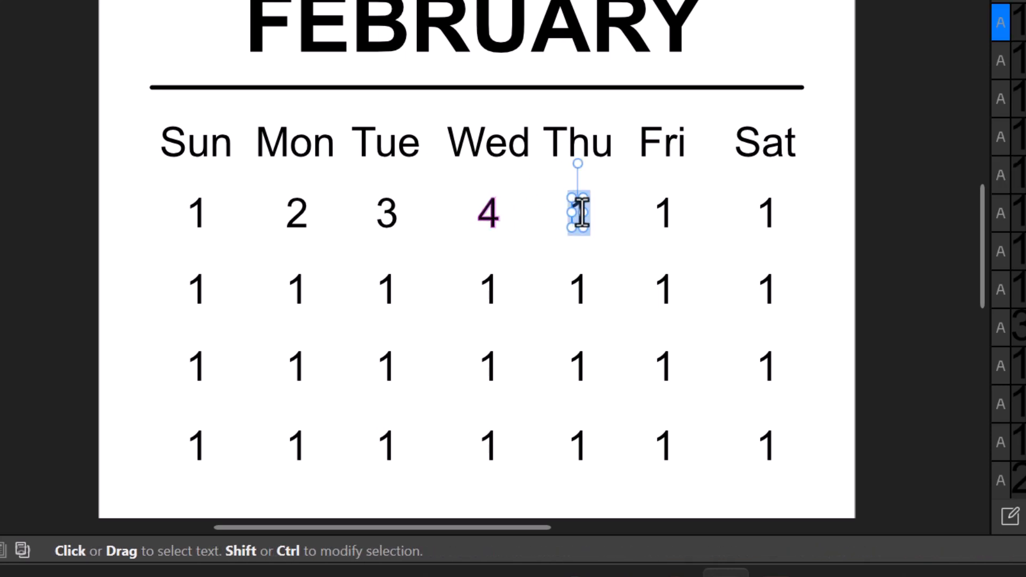
type("5")
key("Escape")
Change the first-row numbers under Fri and Sat to 6 and 7.
left_click(667, 215)
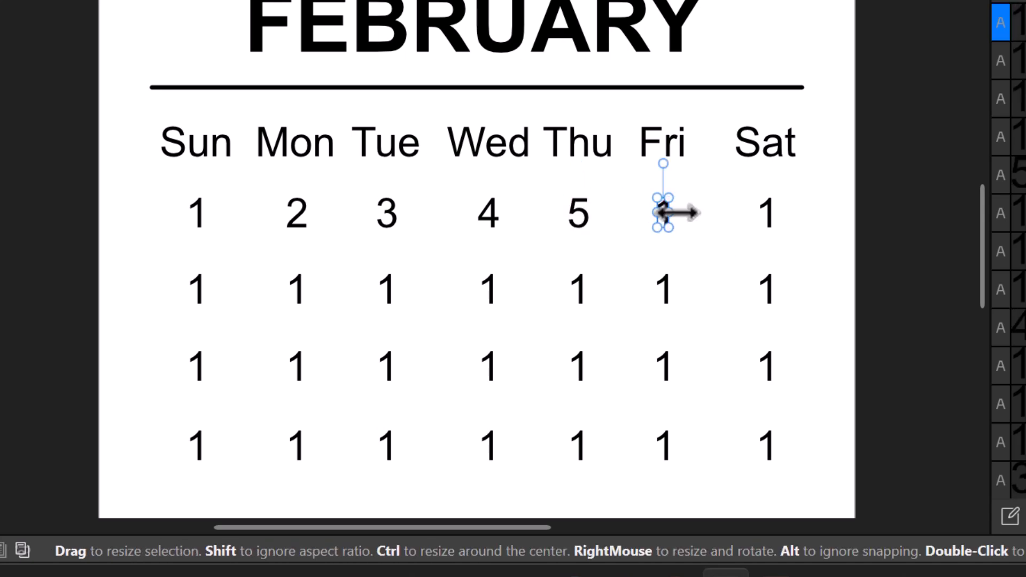
scroll(705, 251, "up", 1)
double_click(656, 210)
type("6")
double_click(787, 205)
type("7")
Replace the second row's numbers, from Sun to Sat, with the dates 8 through 14.
left_click(80, 298)
double_click(80, 298)
type("8")
double_click(194, 302)
type("9")
double_click(307, 299)
type("10")
double_click(438, 299)
type("11")
left_click(547, 300)
type("12")
double_click(653, 299)
type("13")
double_click(784, 300)
type("14")
Replace the third row's numbers, from Sun to Sat, with the dates 15 through 21.
double_click(71, 396)
type("15")
double_click(195, 397)
type("16")
double_click(307, 397)
type("17")
double_click(434, 397)
type("18")
double_click(548, 397)
type("19")
double_click(655, 396)
type("20")
double_click(785, 397)
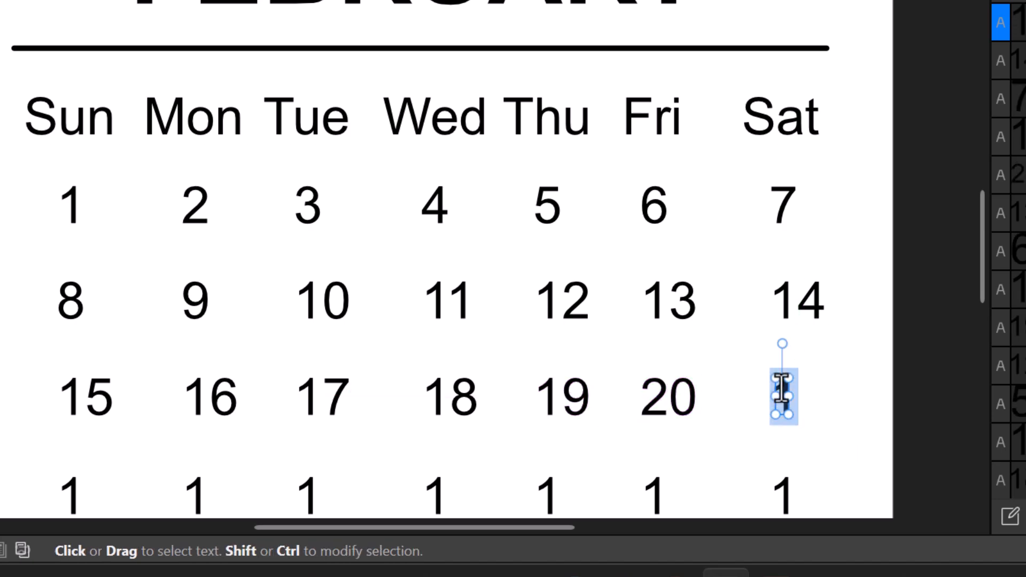
type("21")
Change the fourth-row numbers under Sun, Mon, Tue and Wed to 22, 23, 24 and 25.
scroll(229, 408, "down", 3)
double_click(71, 396)
type("22")
double_click(196, 396)
type("23")
double_click(306, 396)
type("24")
double_click(434, 396)
type("25")
Change the fourth-row numbers under Thu, Fri and Sat to 26, 27 and 26.
double_click(545, 390)
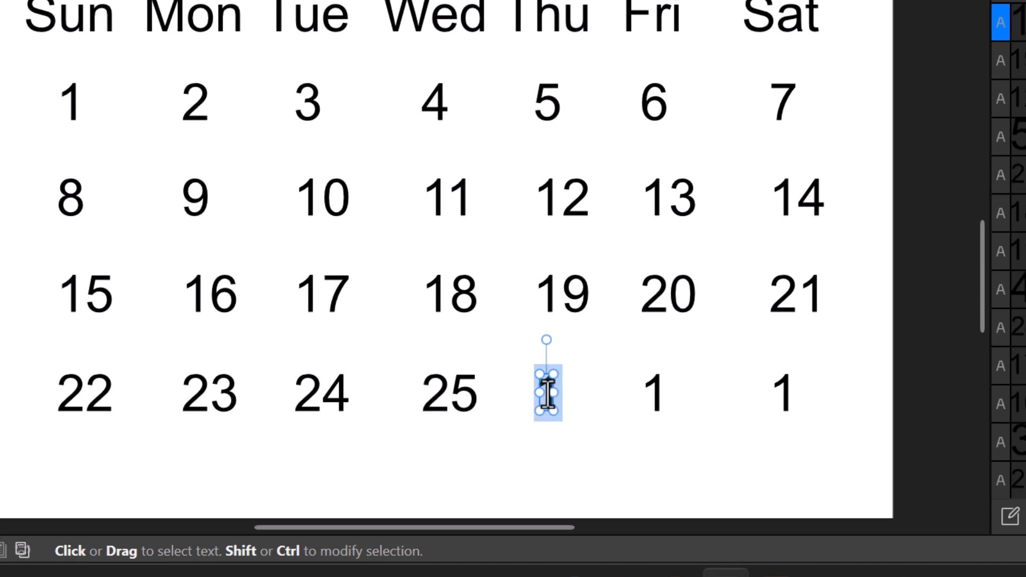
type("26")
double_click(648, 383)
type("27")
double_click(784, 393)
type("2")
key("Escape")
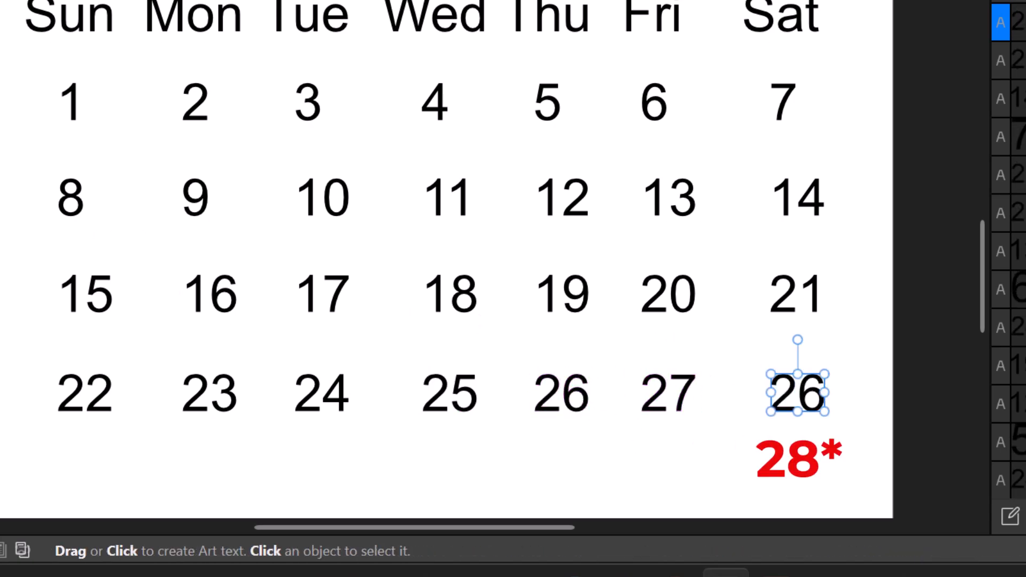
Align the dates 1, 8, 15 and 22 in the Sun column to their horizontal centres within the selection bounds.
left_click(12, 113)
left_click(21, 417)
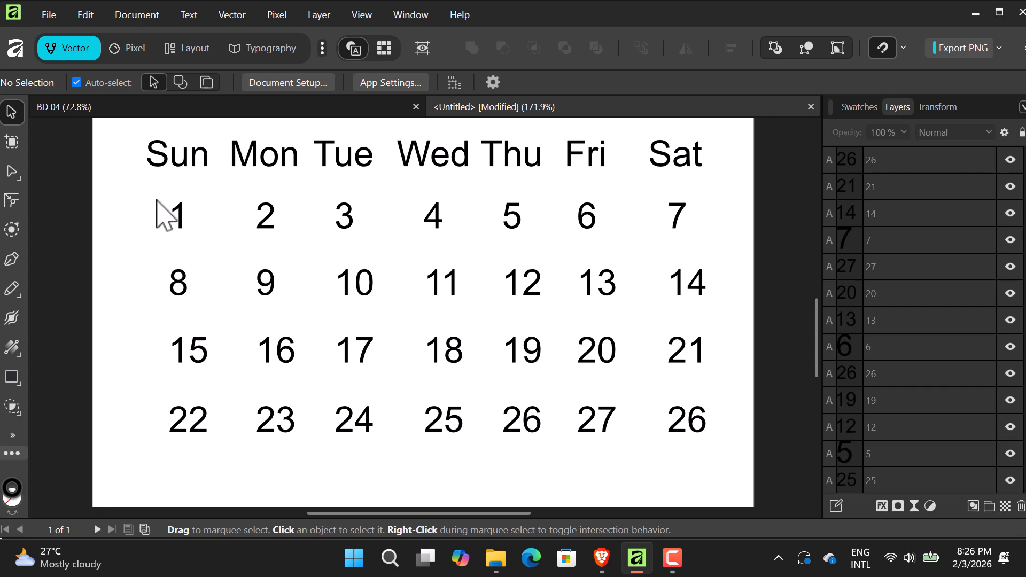
left_click_drag(157, 198, 220, 458)
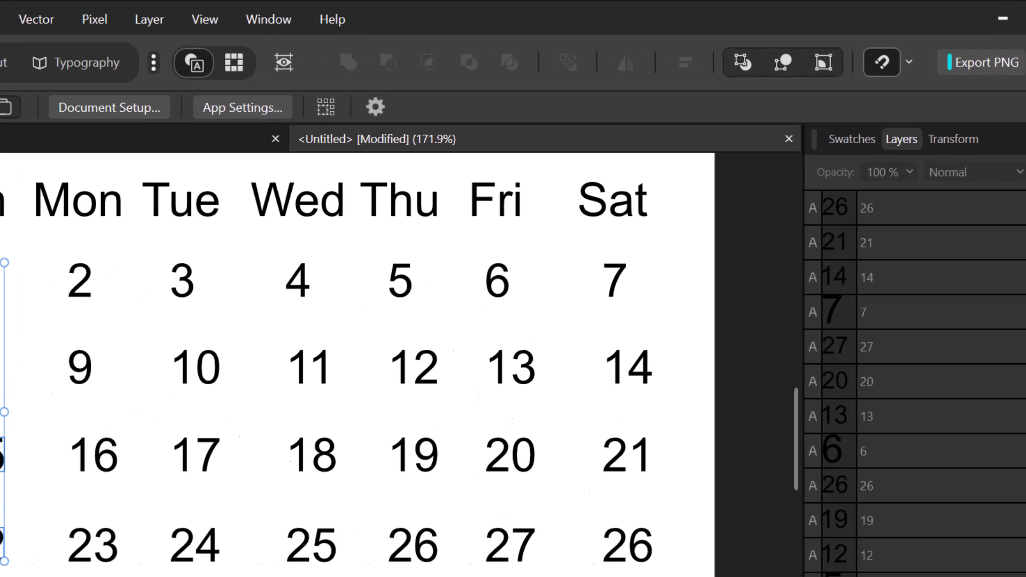
left_click(539, 108)
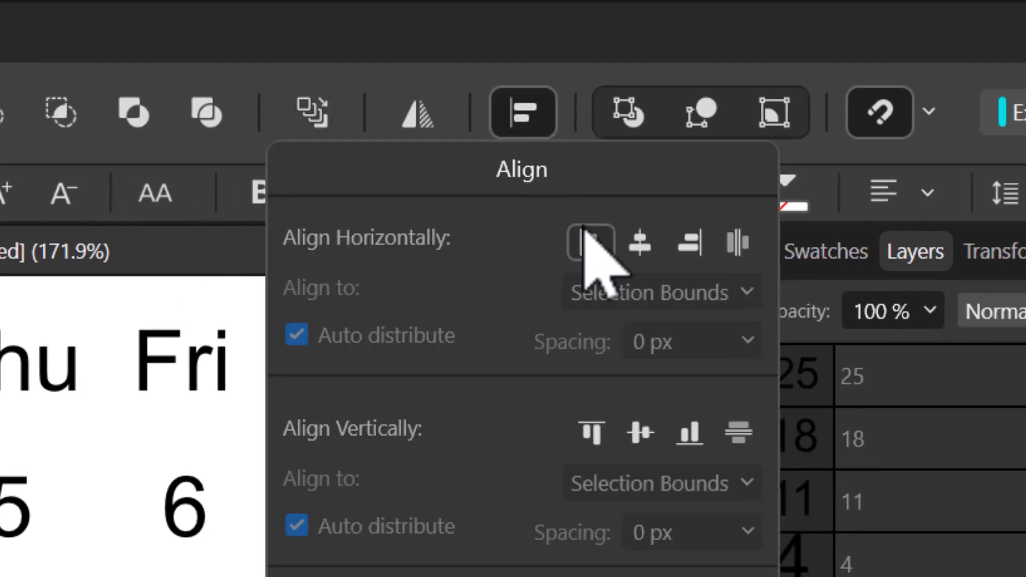
left_click(640, 243)
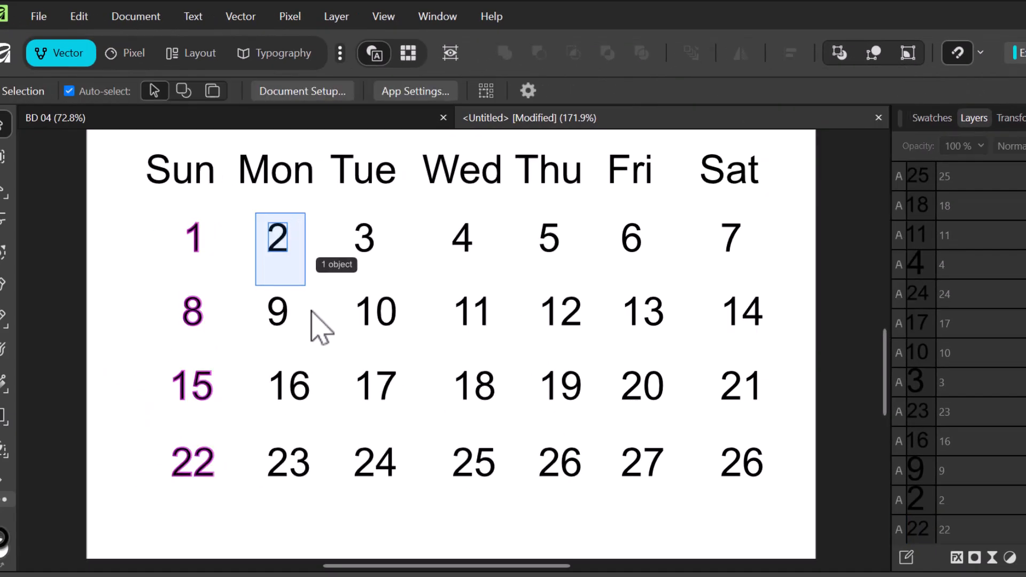
Align the dates in the Mon column, and separately those in the Tue column, to their horizontal centres within the selection bounds.
left_click_drag(312, 311, 328, 493)
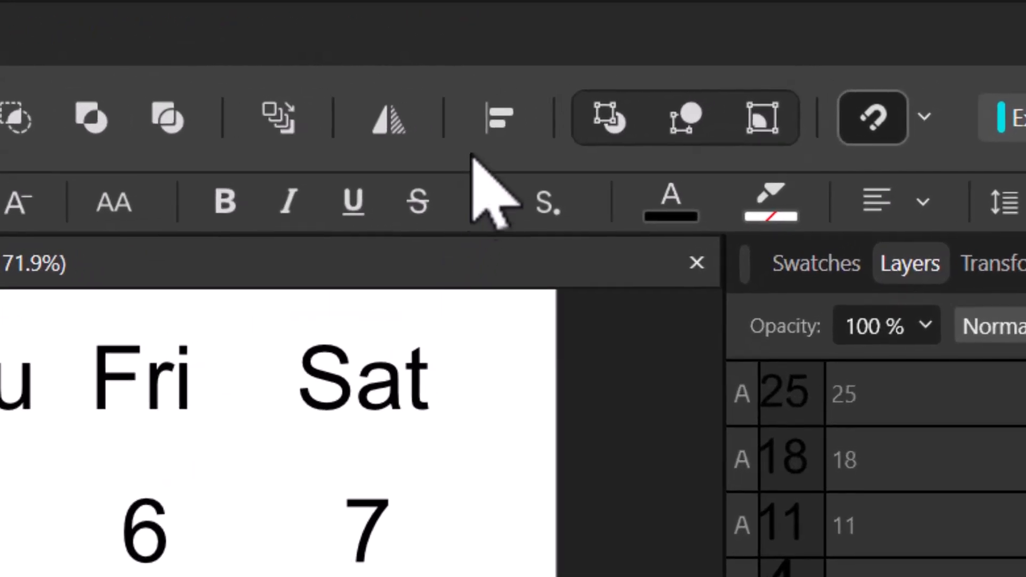
left_click(500, 118)
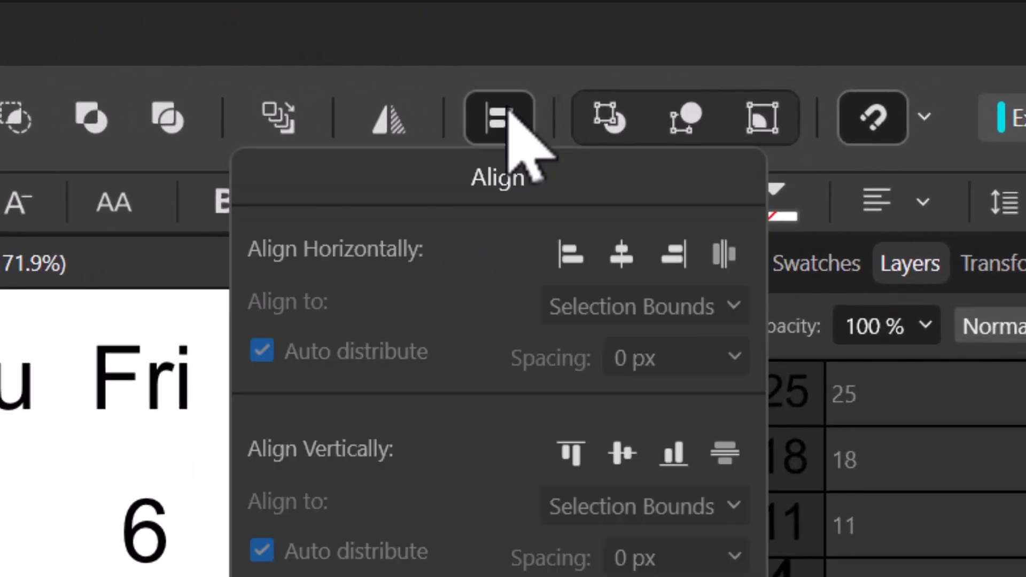
left_click(628, 261)
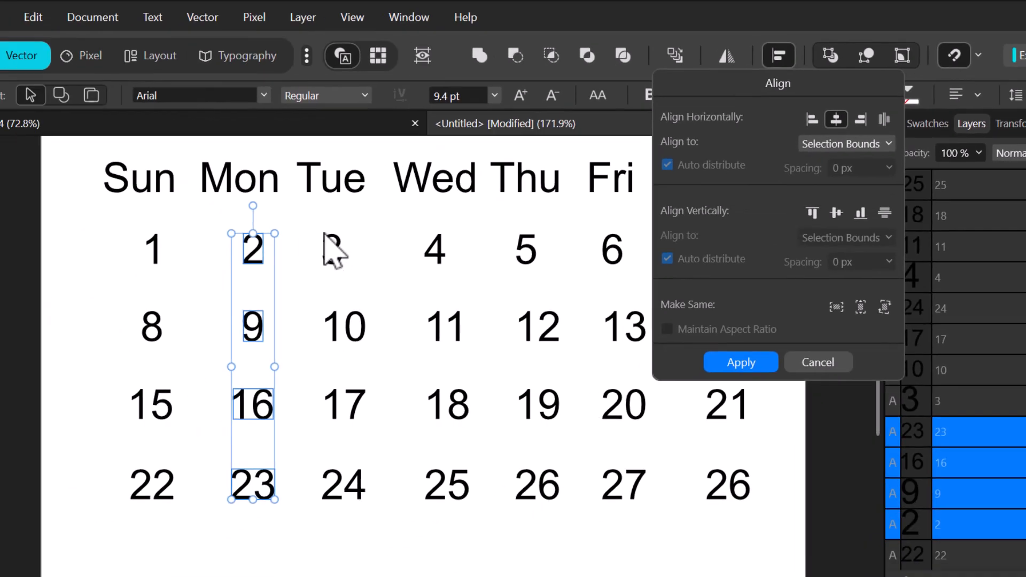
left_click(324, 233)
left_click_drag(316, 222, 385, 505)
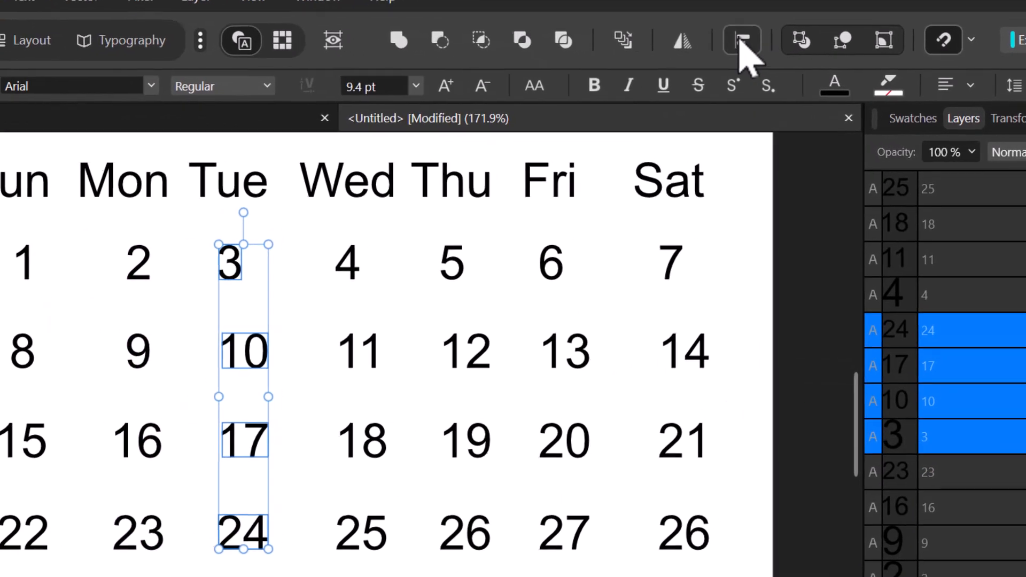
left_click(770, 51)
left_click(807, 118)
Centre the Wed column's dates horizontally on one another, and do the same for the Thu column's dates.
left_click_drag(321, 231, 406, 561)
left_click(744, 45)
left_click(808, 113)
left_click(490, 390)
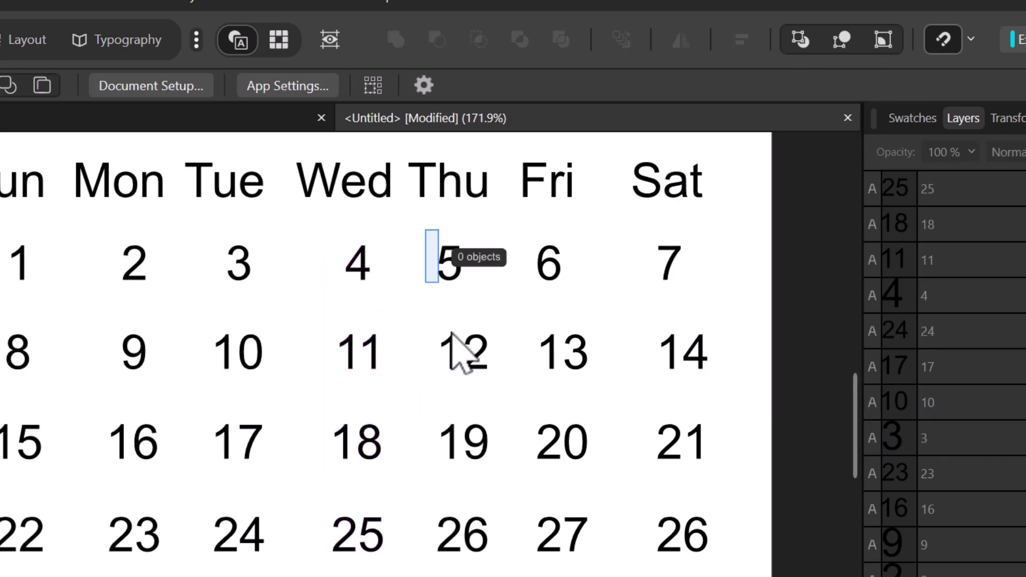
left_click_drag(428, 238, 502, 561)
left_click(745, 40)
left_click(808, 113)
left_click(529, 238)
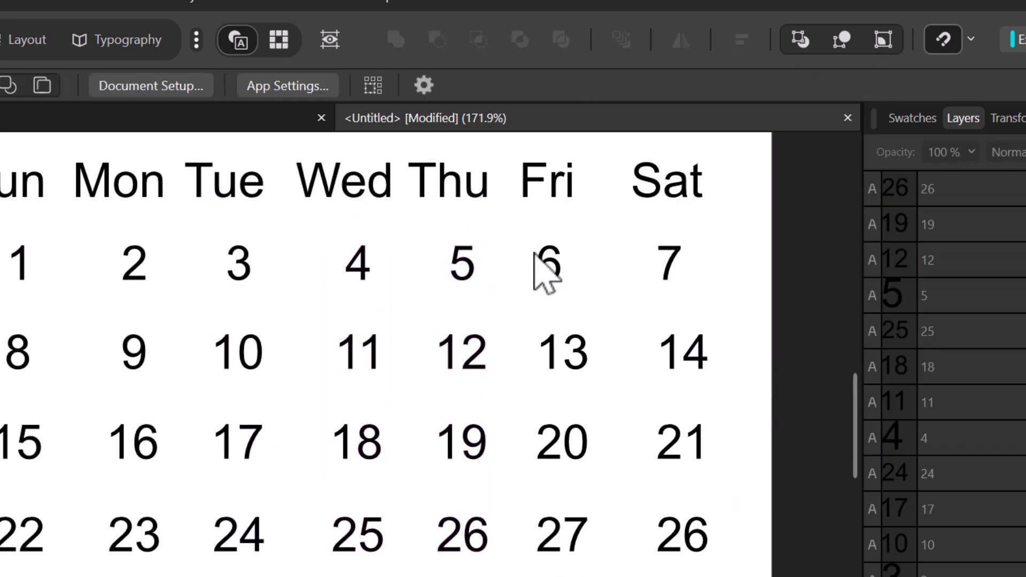
Centre the Fri column's dates horizontally on one another, and do the same for the Sat column's dates.
left_click_drag(528, 238, 617, 575)
left_click(745, 40)
left_click(808, 114)
left_click_drag(637, 239, 739, 562)
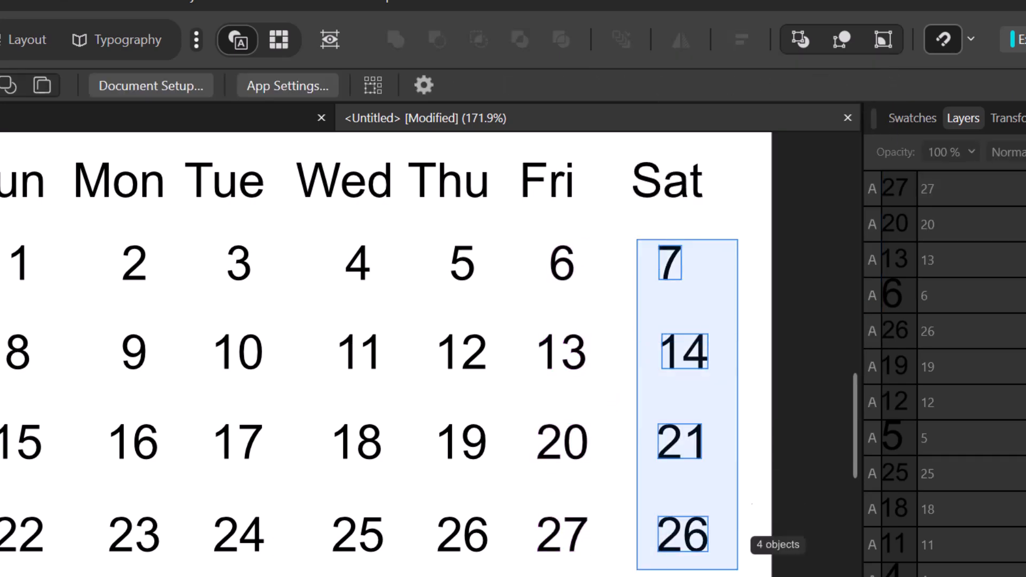
left_click(745, 40)
left_click(808, 112)
left_click(698, 394)
left_click(551, 564)
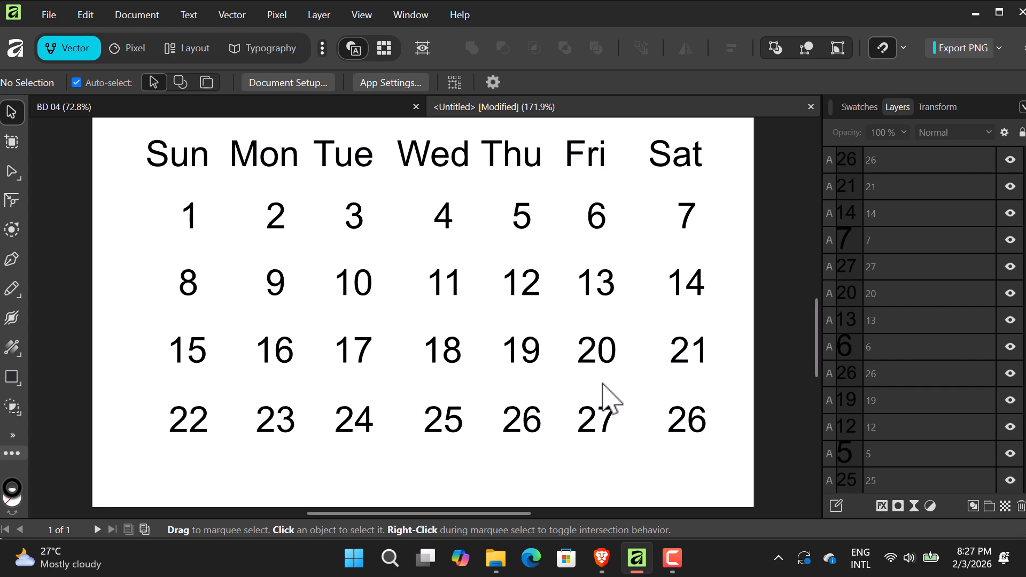
Recolour all the weekday labels from Sun to Sat red, using RGB values 238, 0, 0.
scroll(603, 384, "down", 5)
key("space")
left_click_drag(615, 447, 588, 453)
scroll(557, 386, "up", 2)
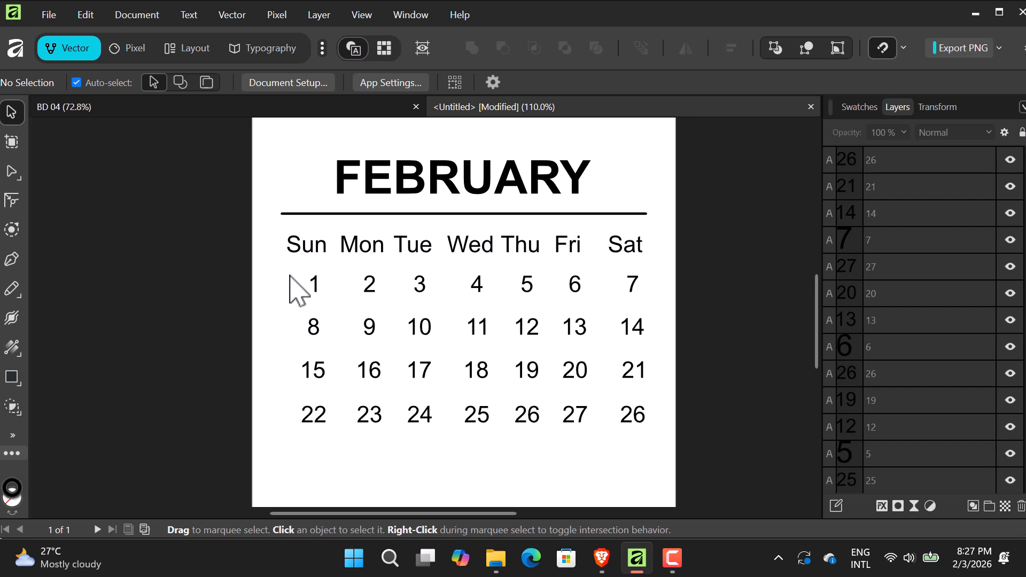
left_click(306, 249)
left_click(268, 231)
left_click_drag(269, 232, 683, 259)
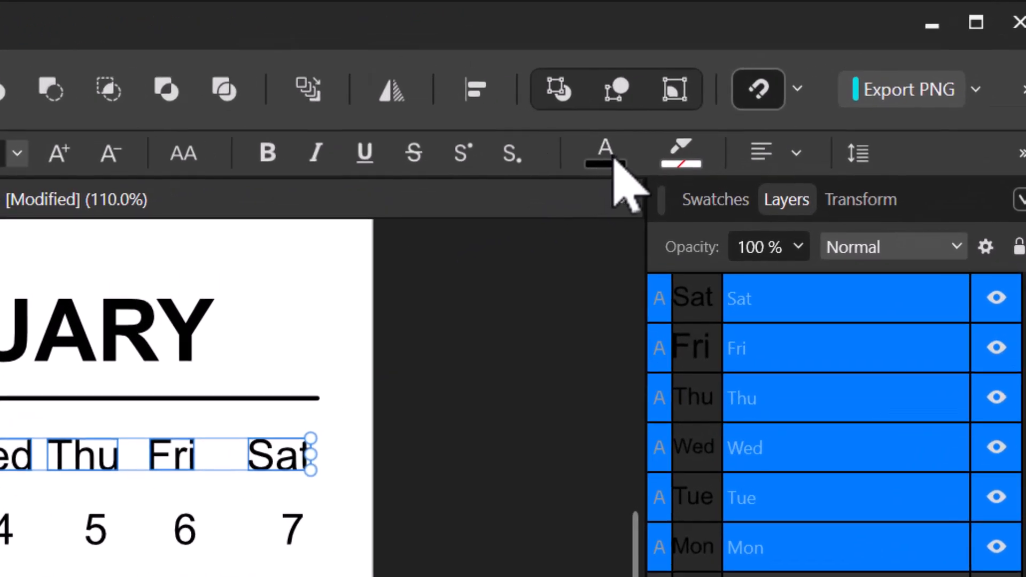
left_click(800, 82)
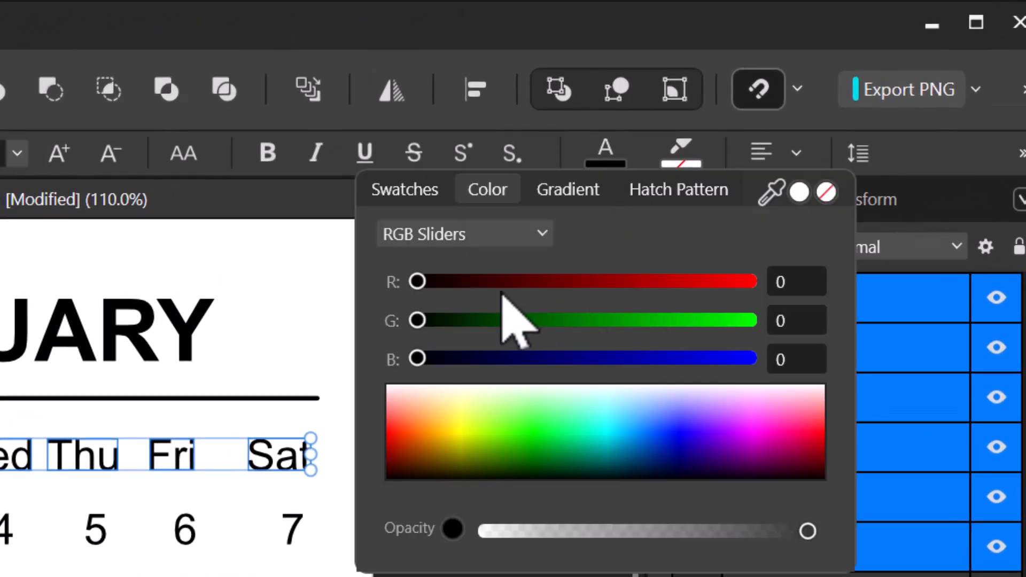
left_click_drag(419, 282, 711, 281)
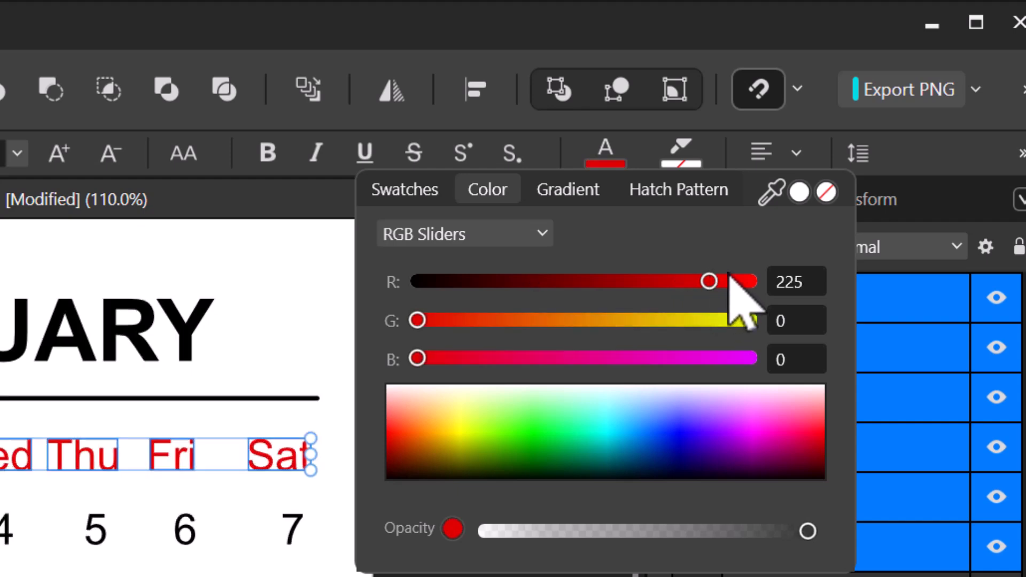
left_click(728, 281)
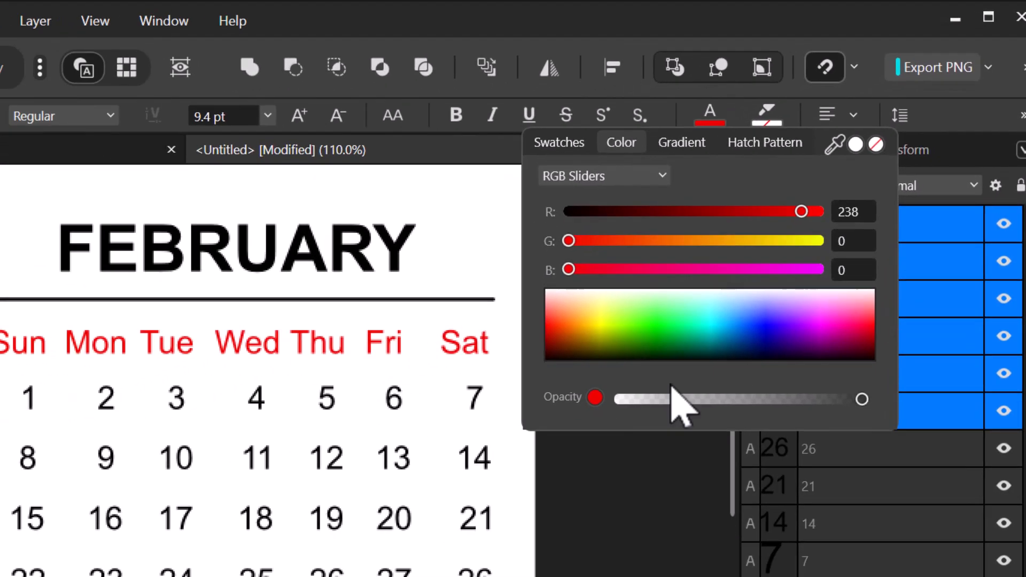
left_click(699, 417)
left_click(698, 413)
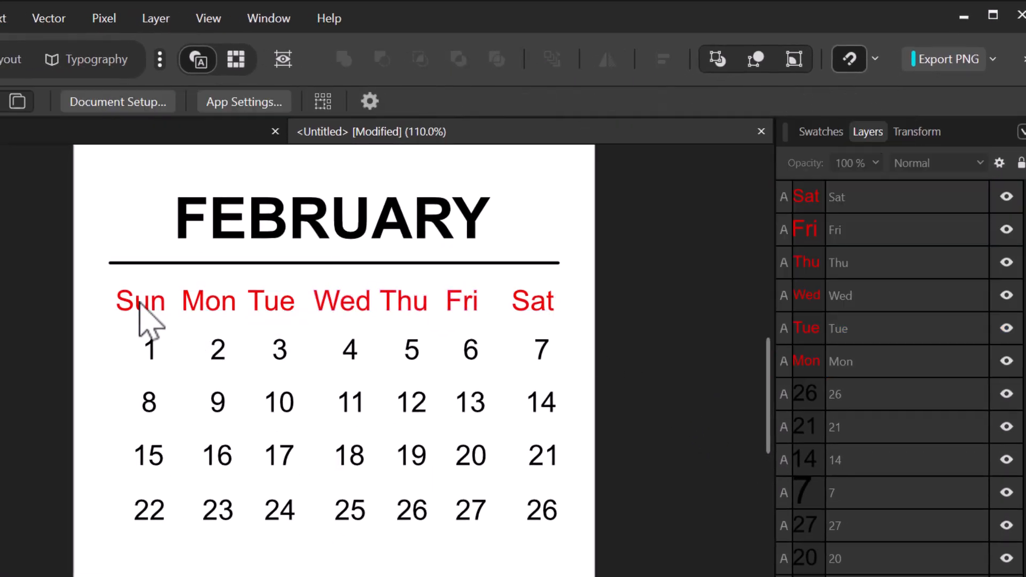
Group the seven weekday labels and rename the group DAYS.
left_click_drag(107, 284, 591, 345)
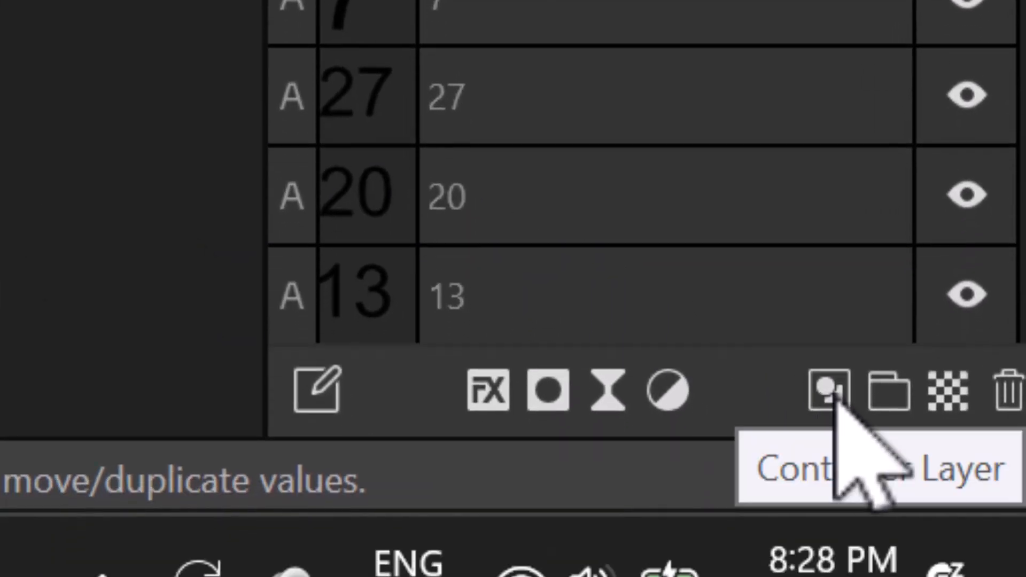
left_click(830, 401)
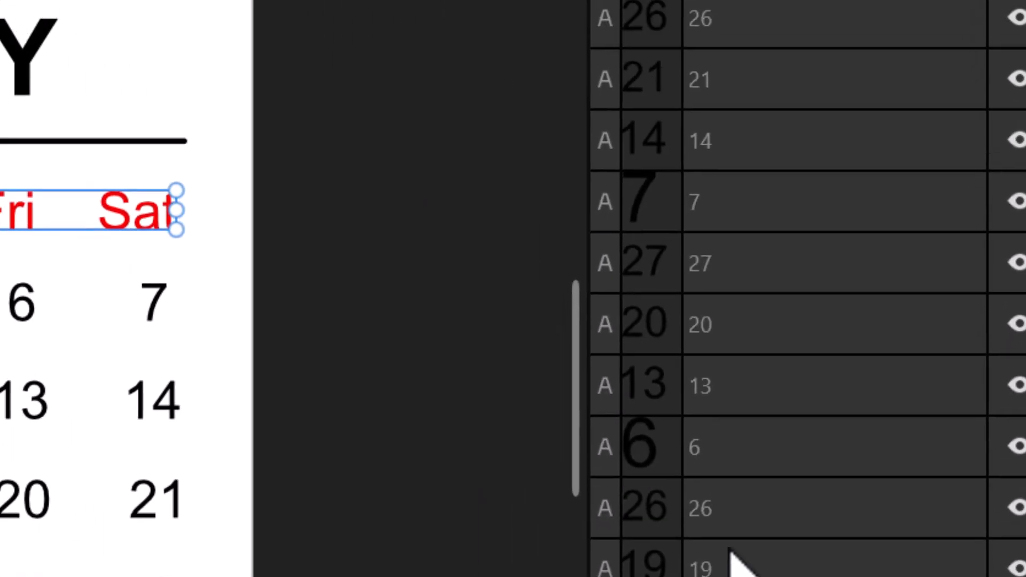
scroll(754, 387, "down", 2)
scroll(755, 399, "up", 2)
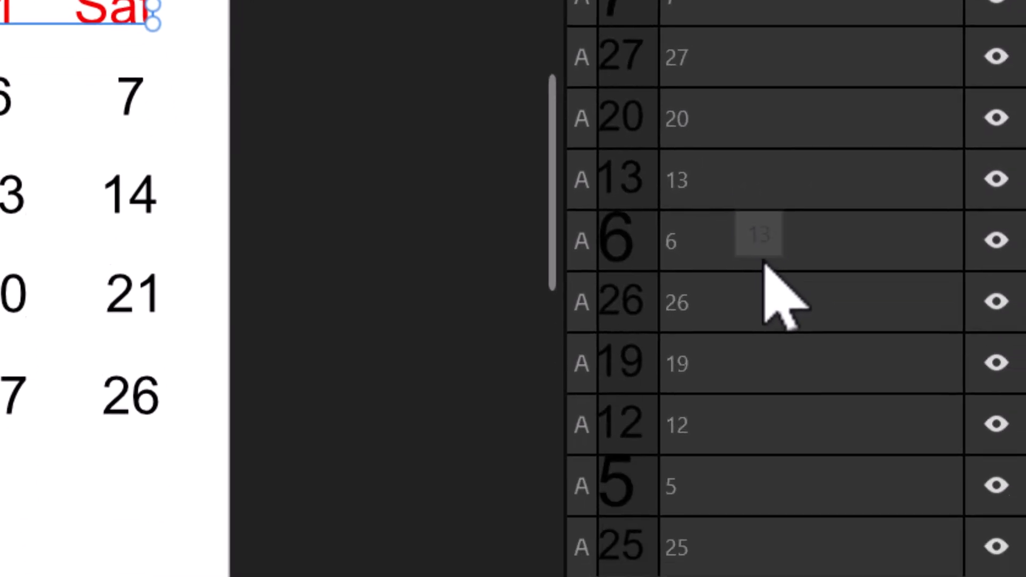
scroll(761, 268, "down", 6)
left_click_drag(759, 307, 672, 348)
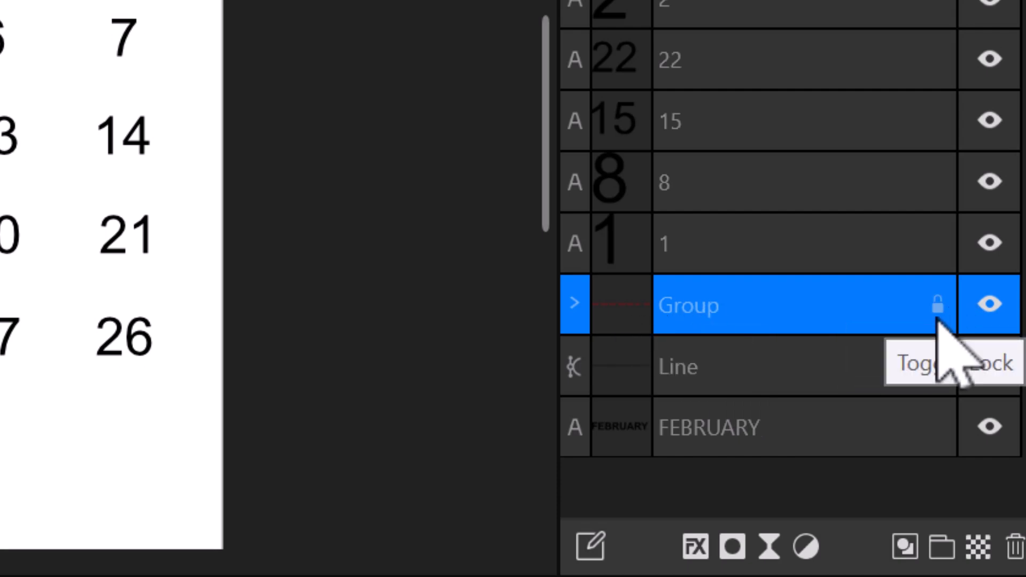
double_click(690, 305)
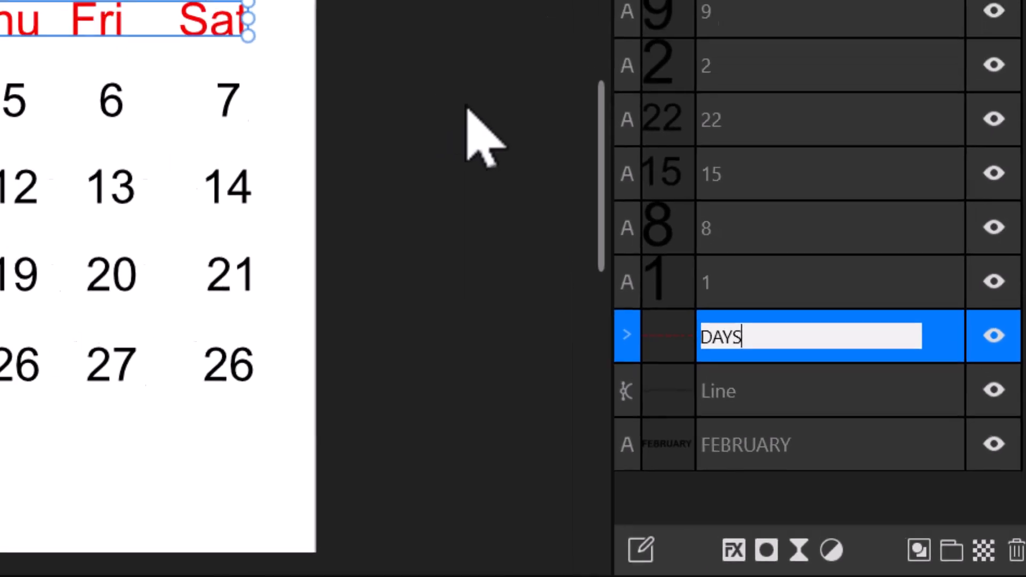
key("Return")
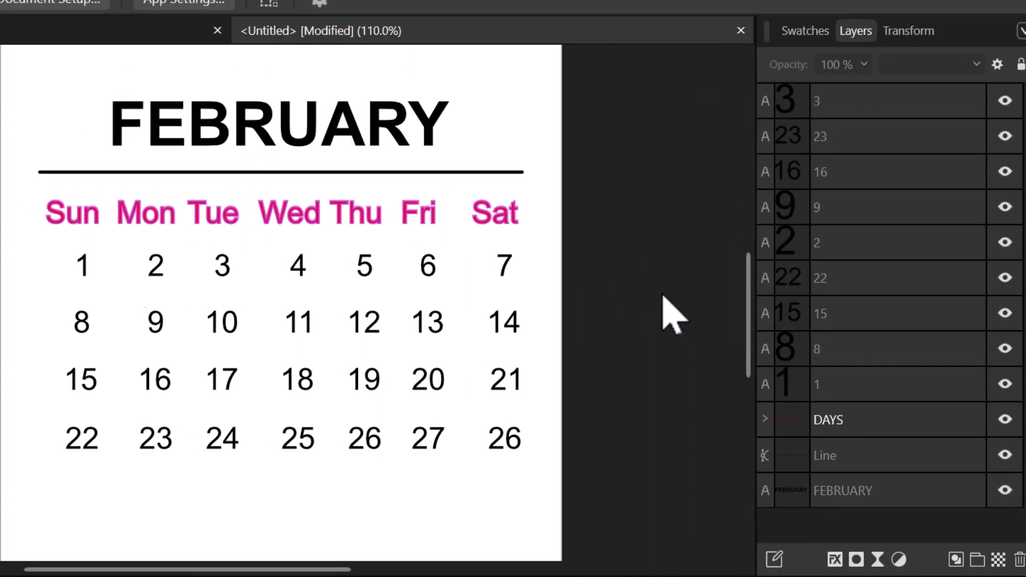
Toggle the DAYS group's visibility off and on, and select the group to check what it contains.
left_click(1006, 424)
left_click(1010, 426)
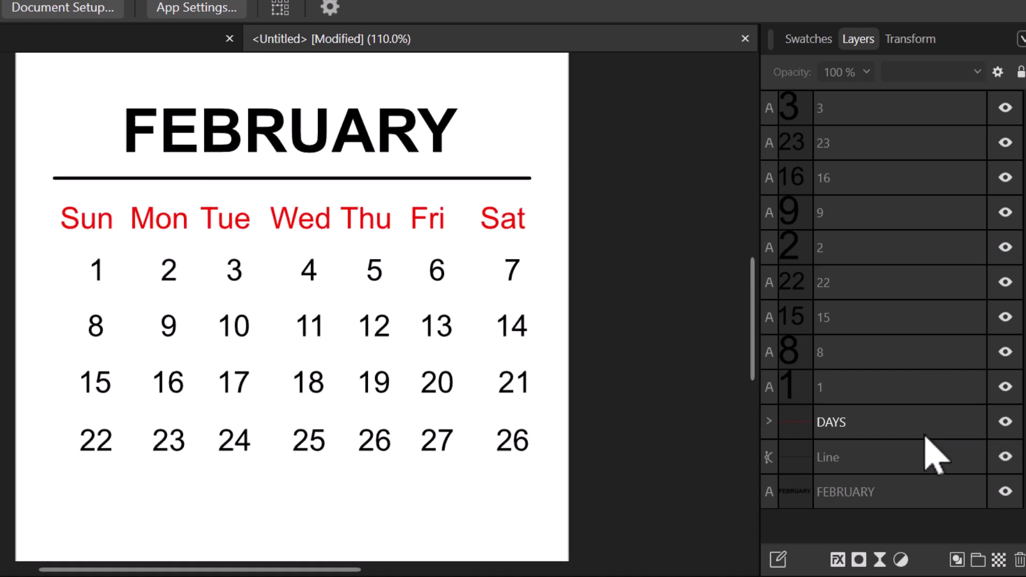
left_click(886, 425)
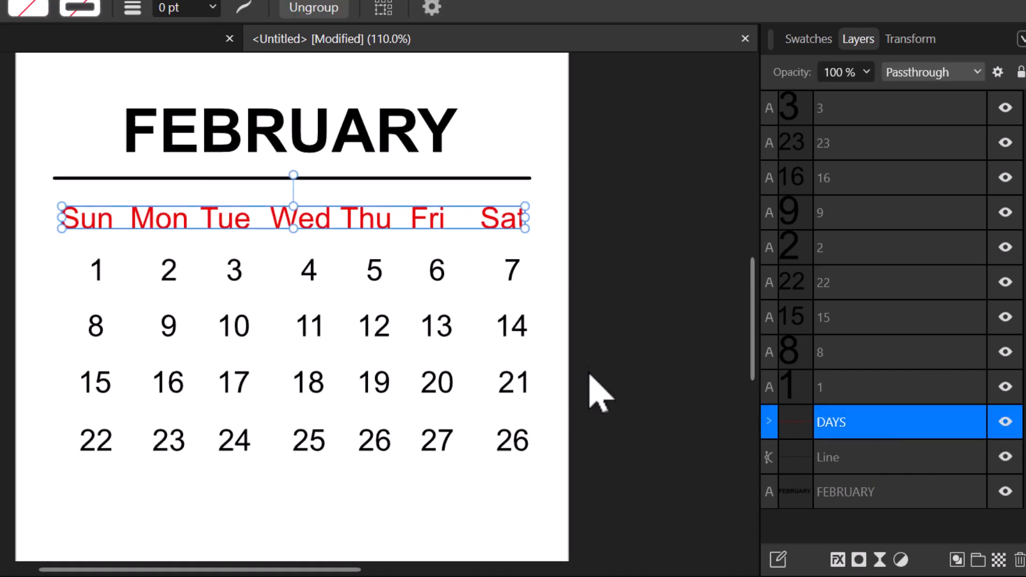
Group all the date numbers below the weekday labels and rename the group NUMBER OF DAYS.
left_click(251, 512)
left_click_drag(47, 255, 542, 472)
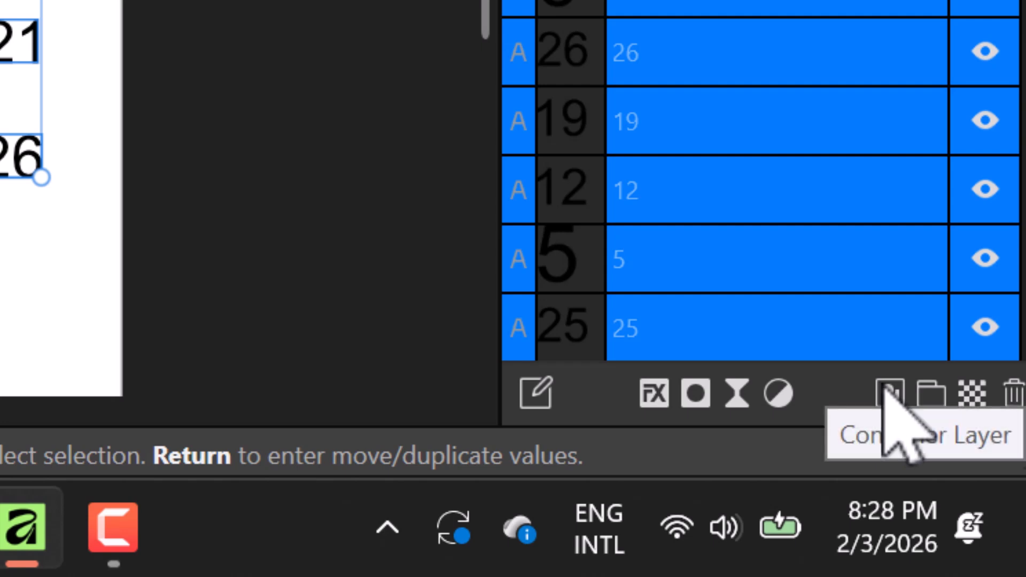
left_click(889, 391)
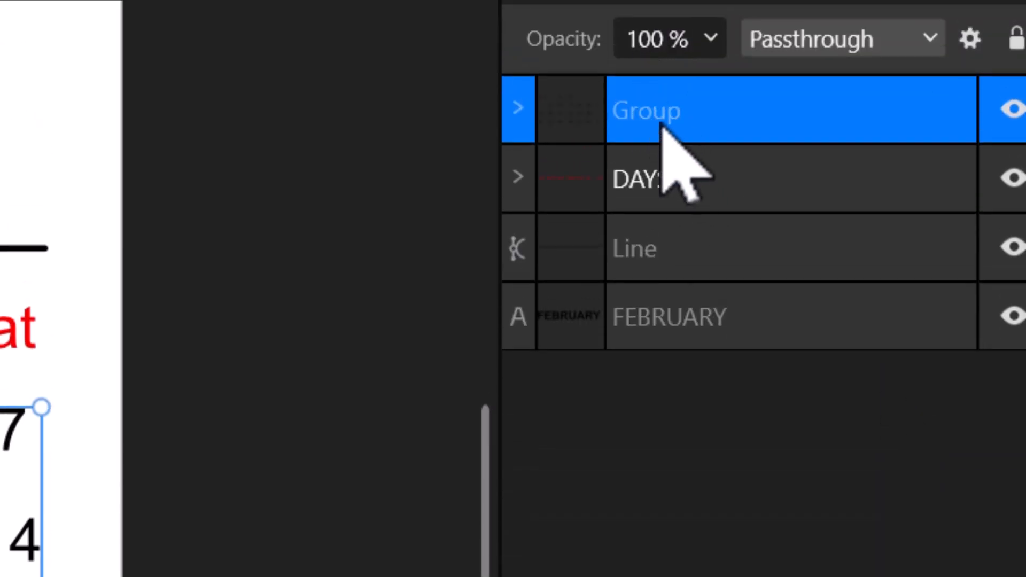
double_click(659, 107)
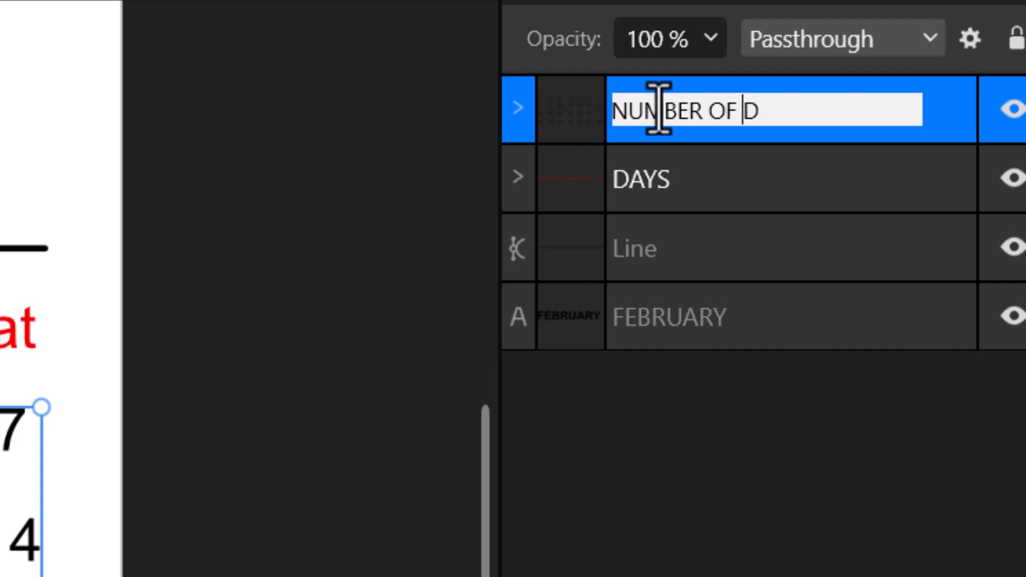
key("Return")
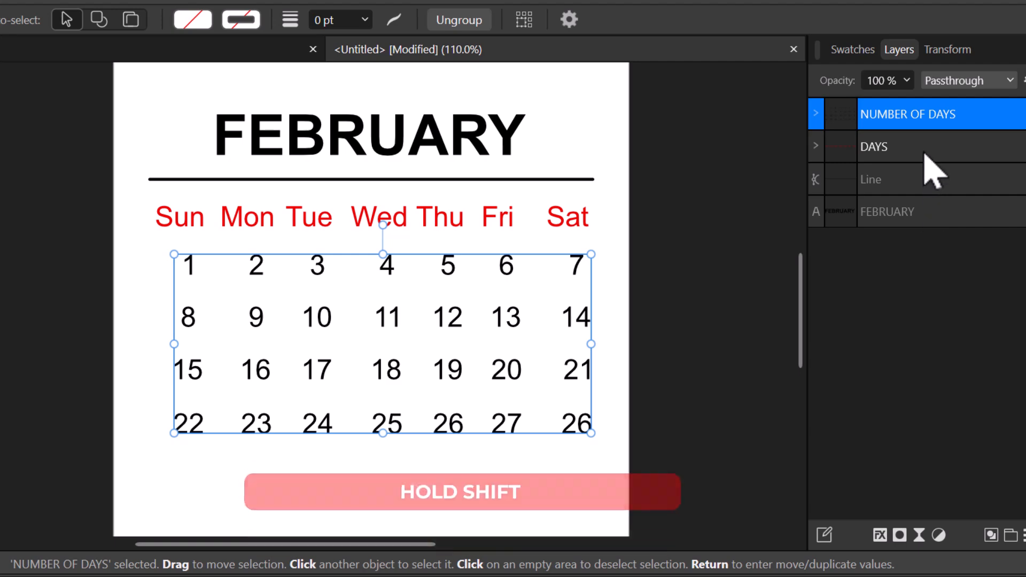
Align the FEBRUARY heading, divider line, DAYS group and NUMBER OF DAYS group to their horizontal centres within the selection bounds.
left_click(877, 212, "shift")
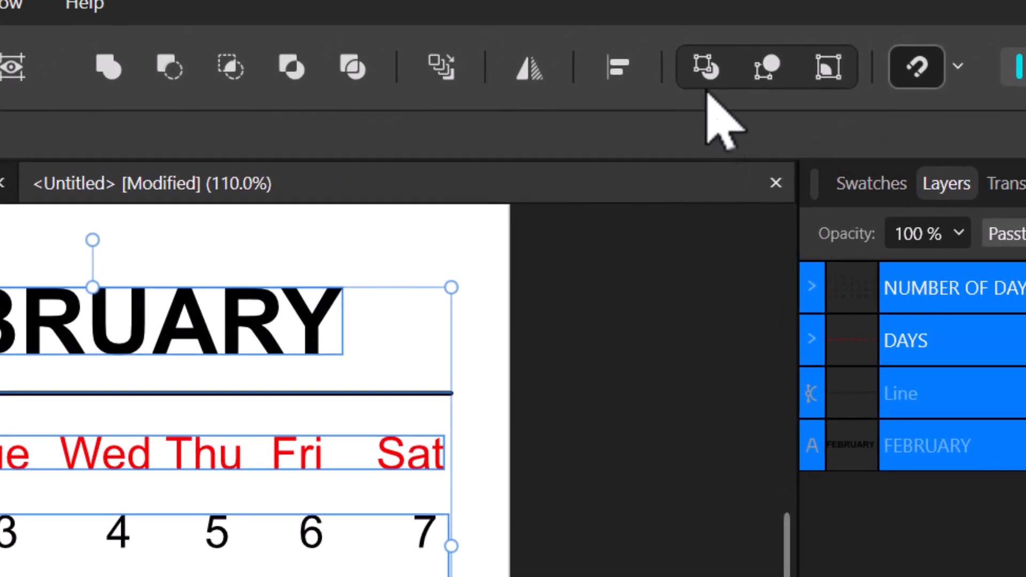
left_click(620, 70)
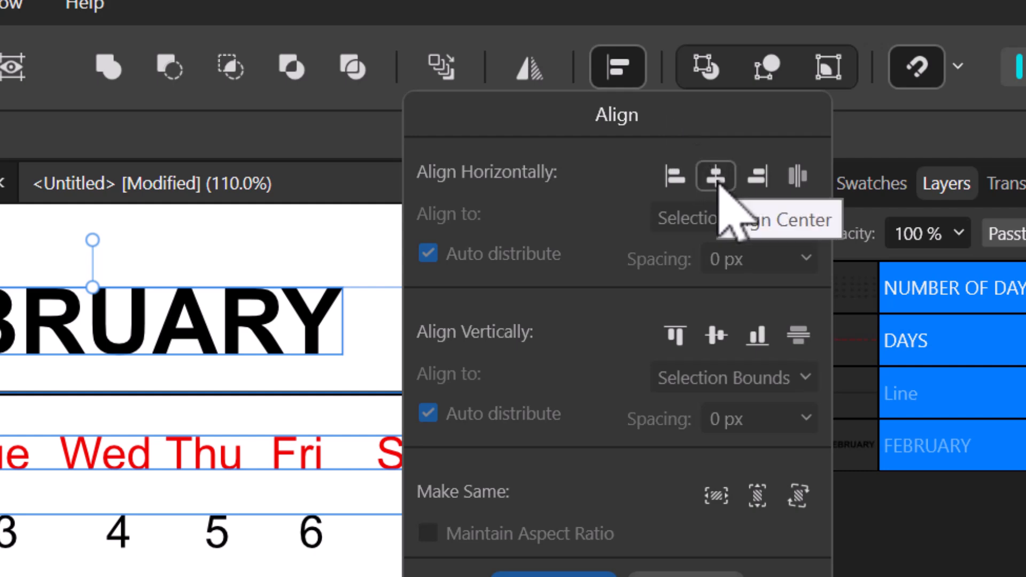
left_click(717, 176)
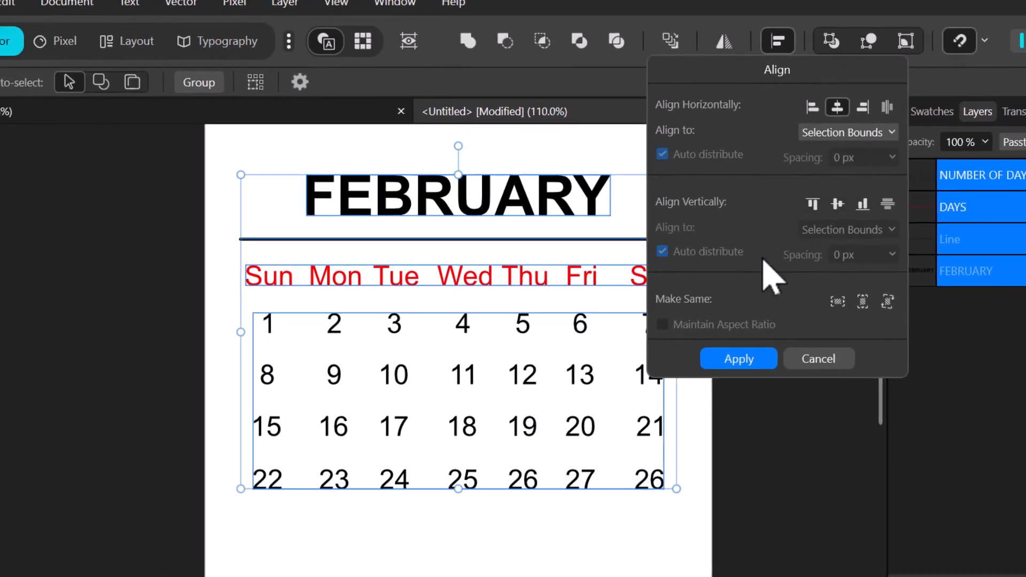
left_click(740, 361)
left_click(606, 575)
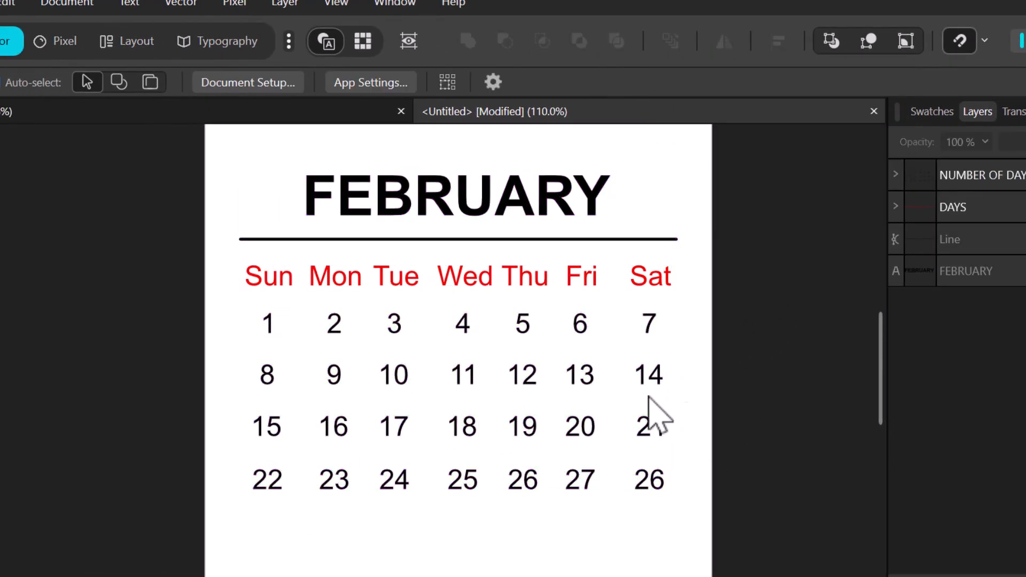
Scale the heading, divider line, weekday labels and dates down together proportionally, keeping the block's upper-left corner in place.
scroll(556, 427, "up", 1)
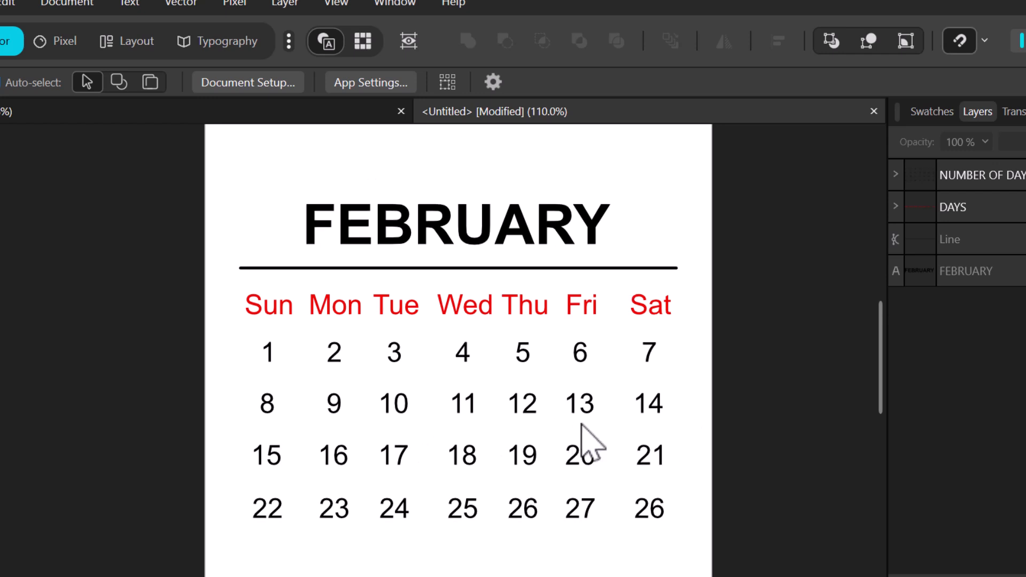
key("ctrl+0")
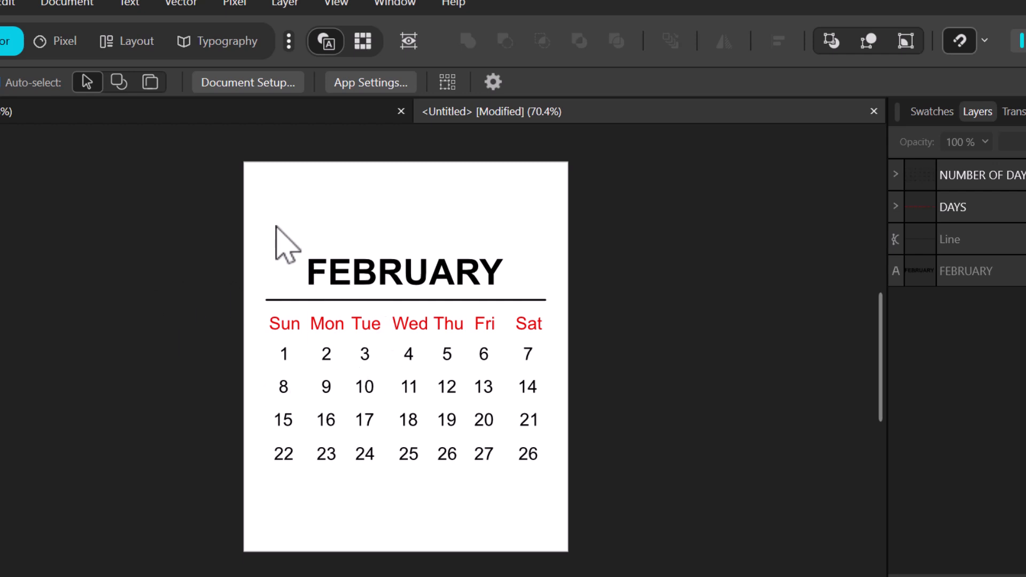
left_click_drag(253, 226, 574, 506)
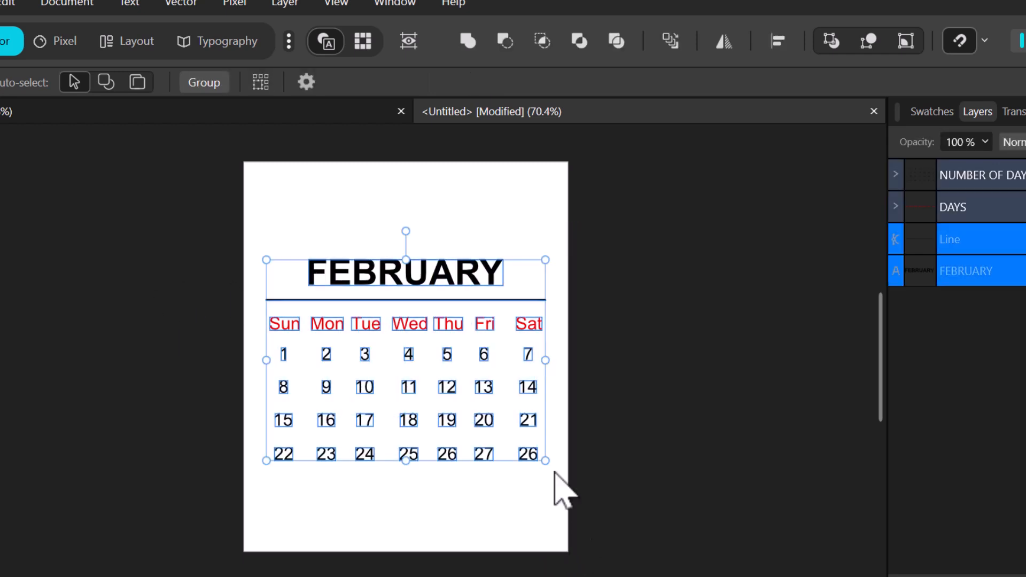
left_click_drag(543, 459, 490, 429)
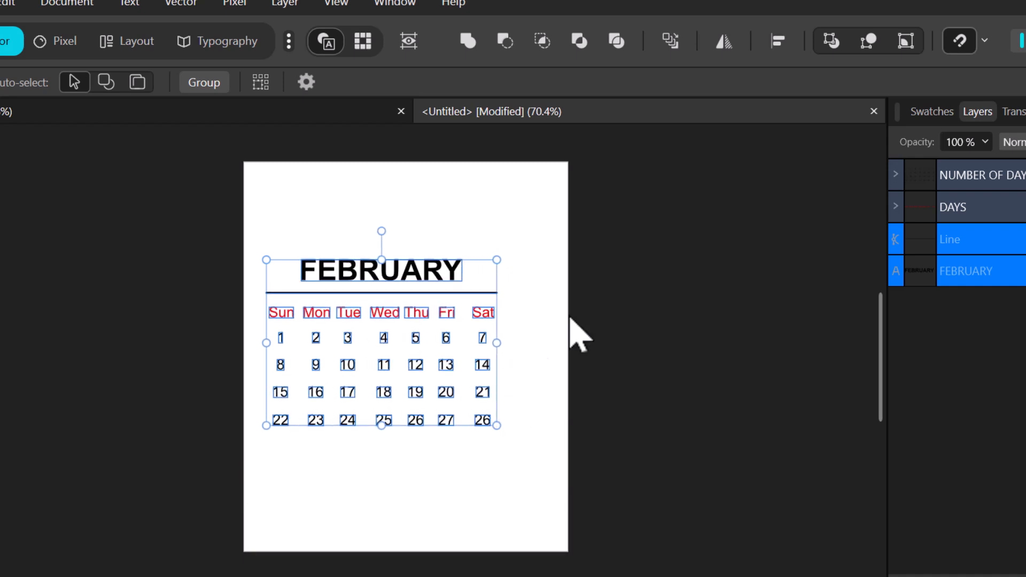
left_click(544, 358)
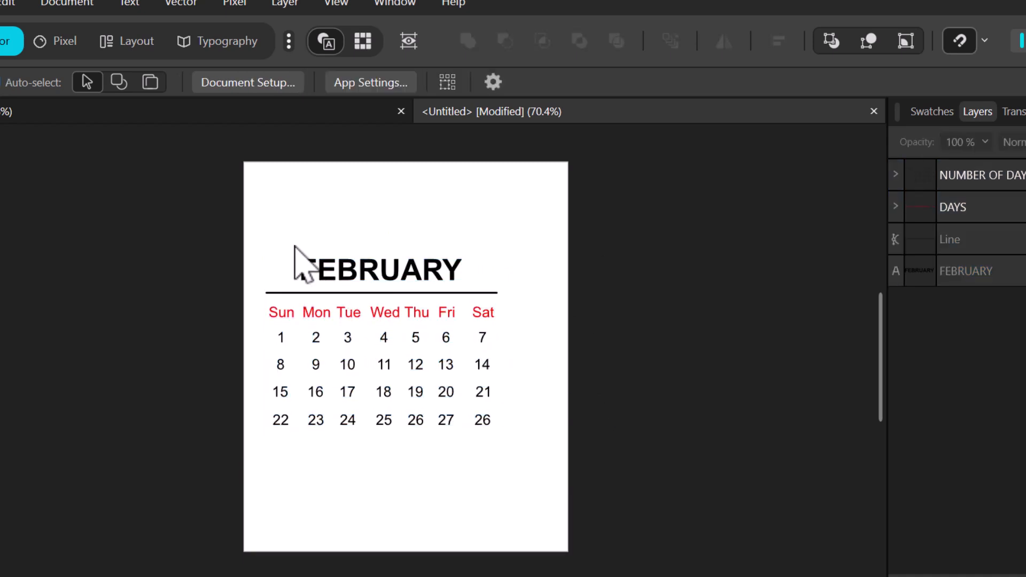
Group the FEBRUARY heading, divider line, weekday labels and dates, and centre the group horizontally on the spread.
left_click_drag(272, 237, 539, 490)
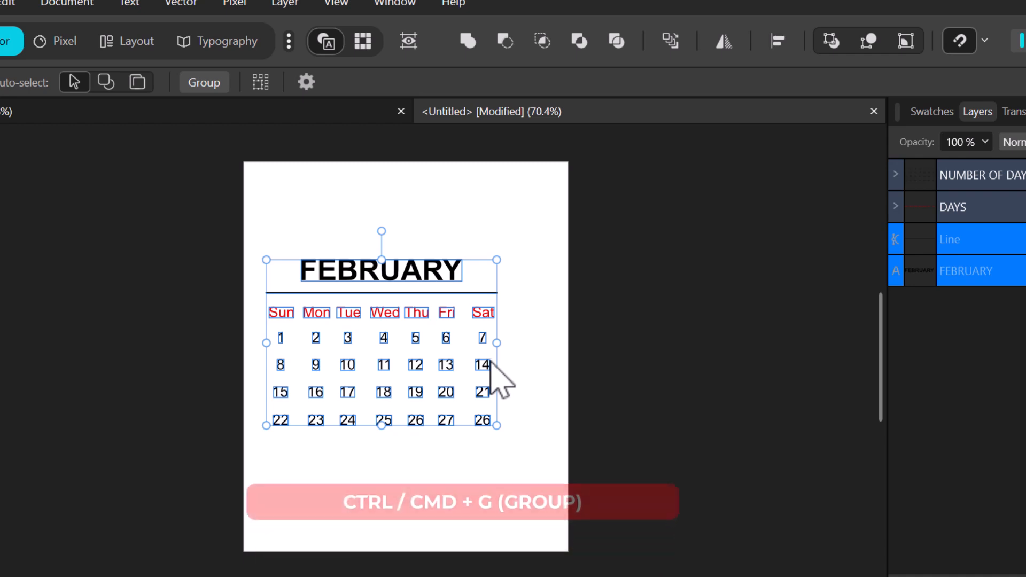
key("ctrl+g")
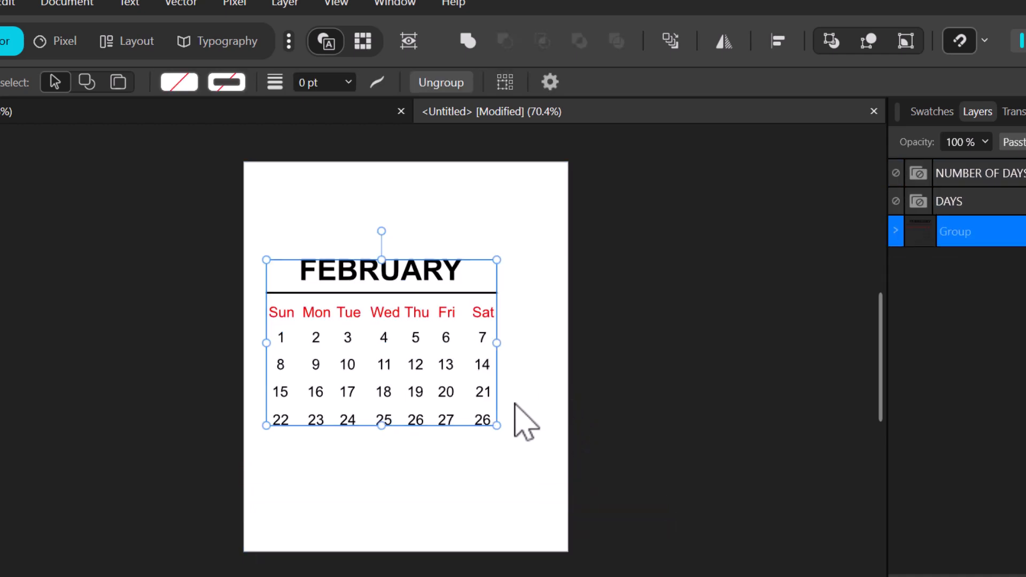
left_click(778, 41)
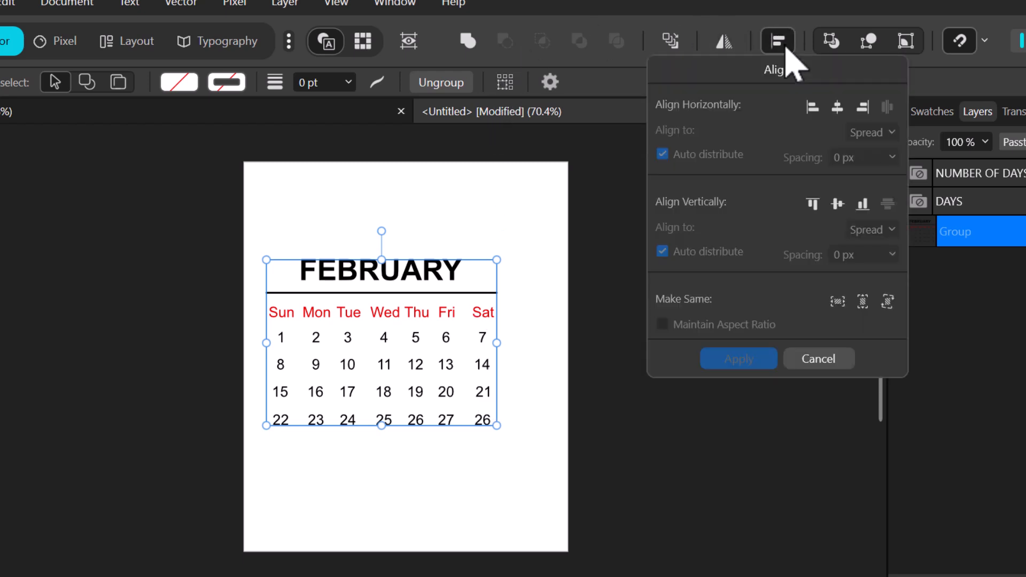
left_click(837, 109)
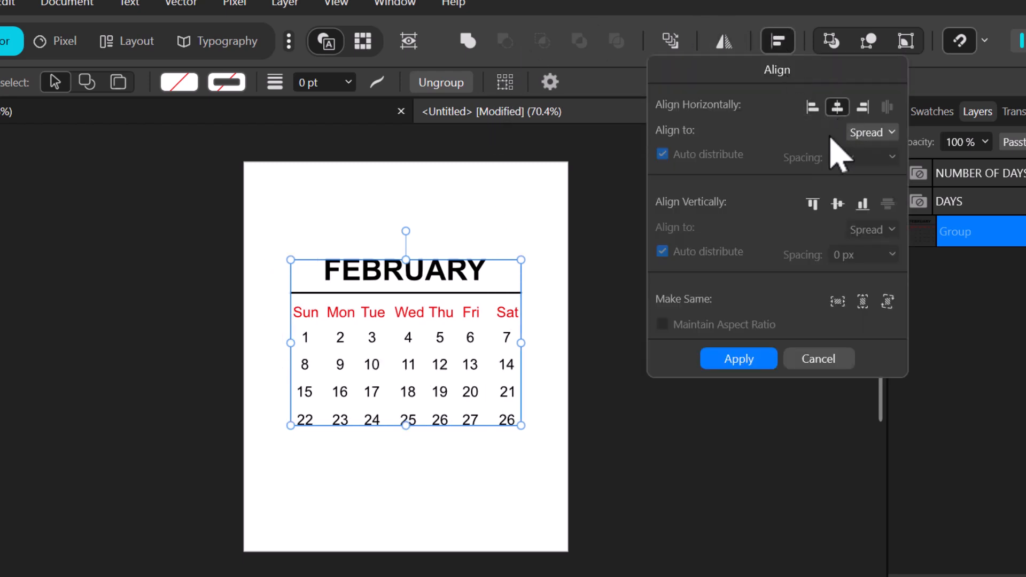
left_click(447, 529)
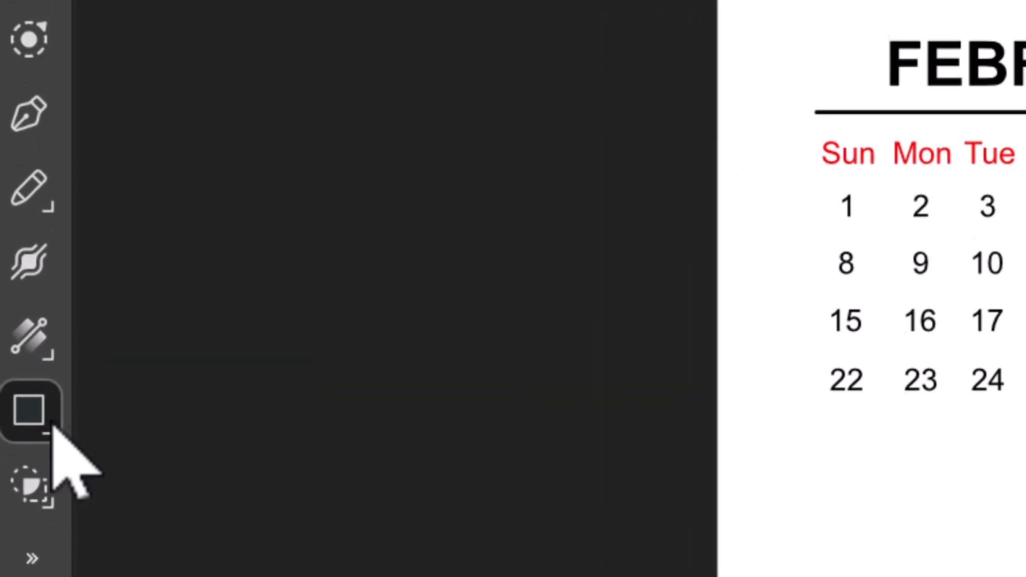
Draw a roughly square rounded rectangle with a 1 pt outline and no fill around the calendar, spanning most of the page width.
left_click(45, 411)
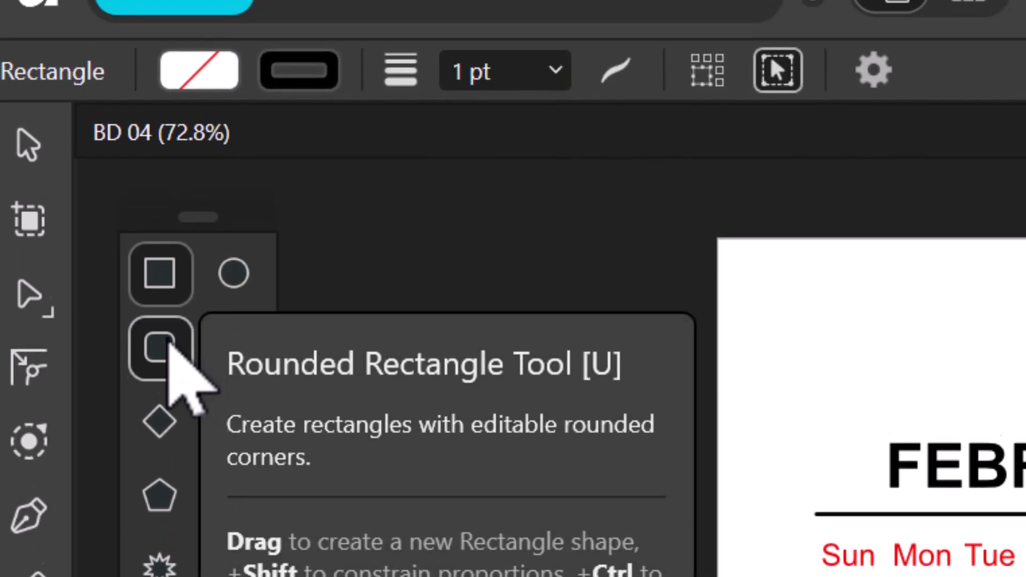
left_click(160, 255)
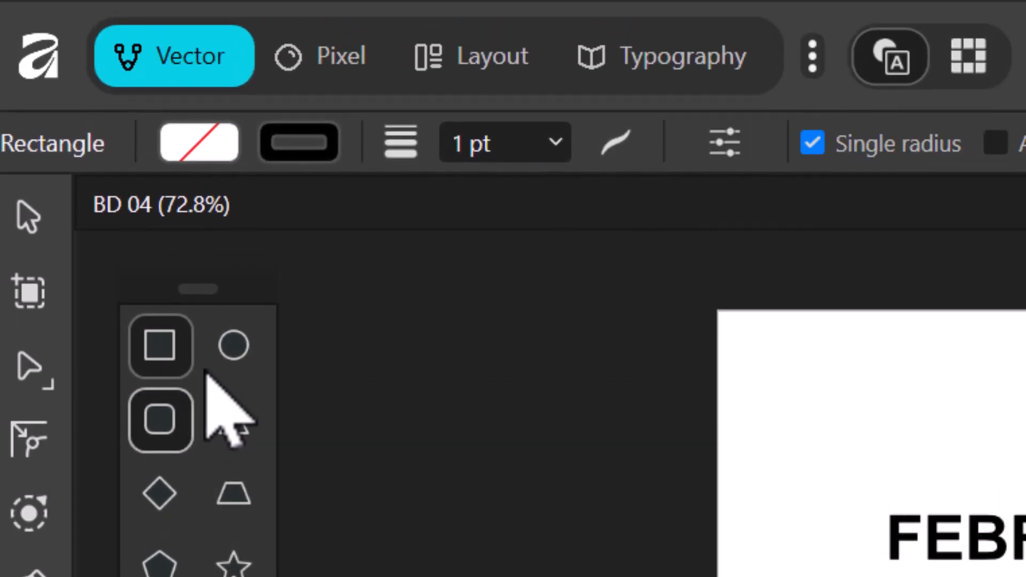
left_click(231, 140)
left_click(233, 141)
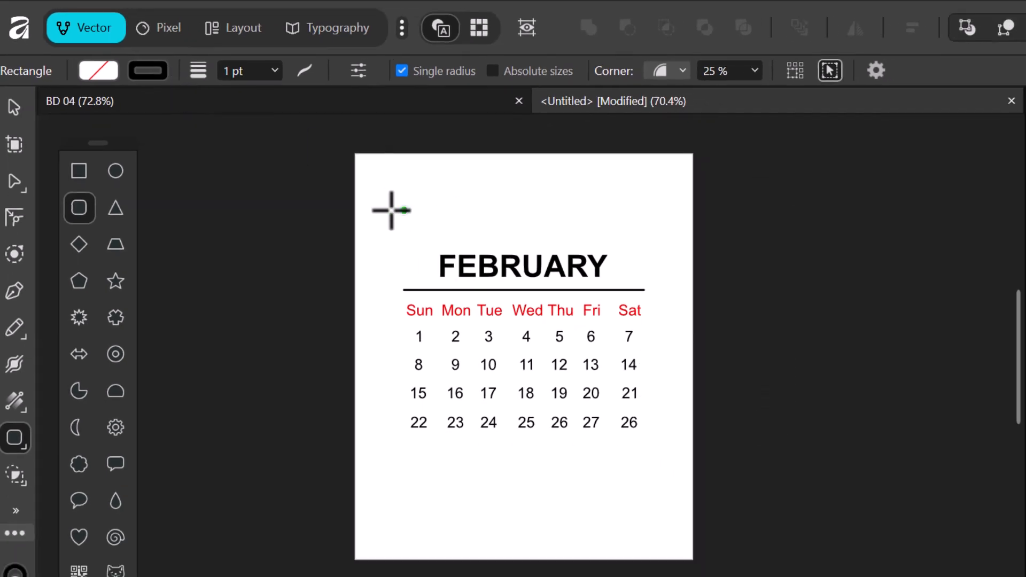
left_click_drag(391, 210, 678, 495)
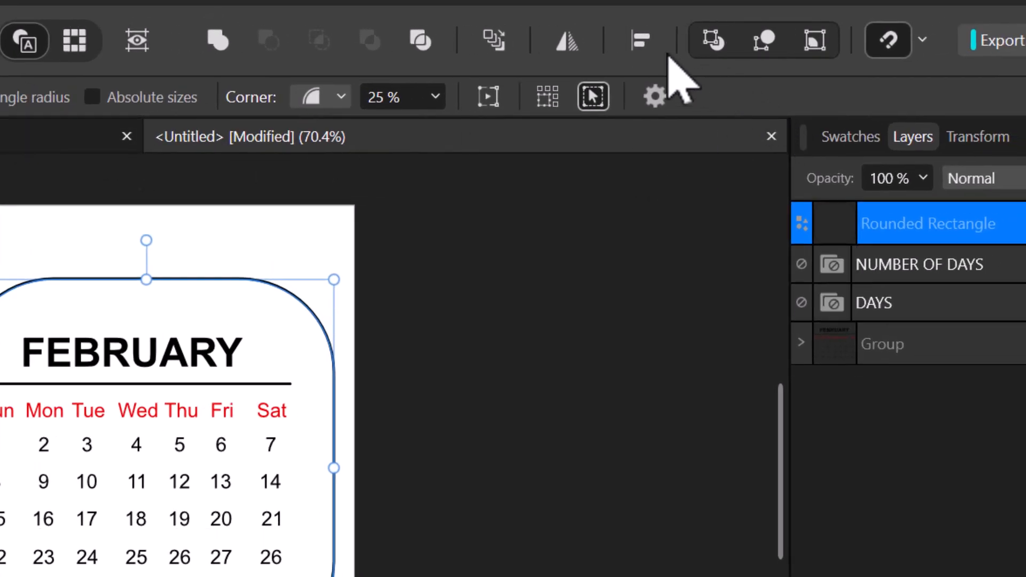
Centre the rounded rectangle horizontally and vertically on the spread and apply the alignment.
left_click(642, 40)
left_click(722, 139)
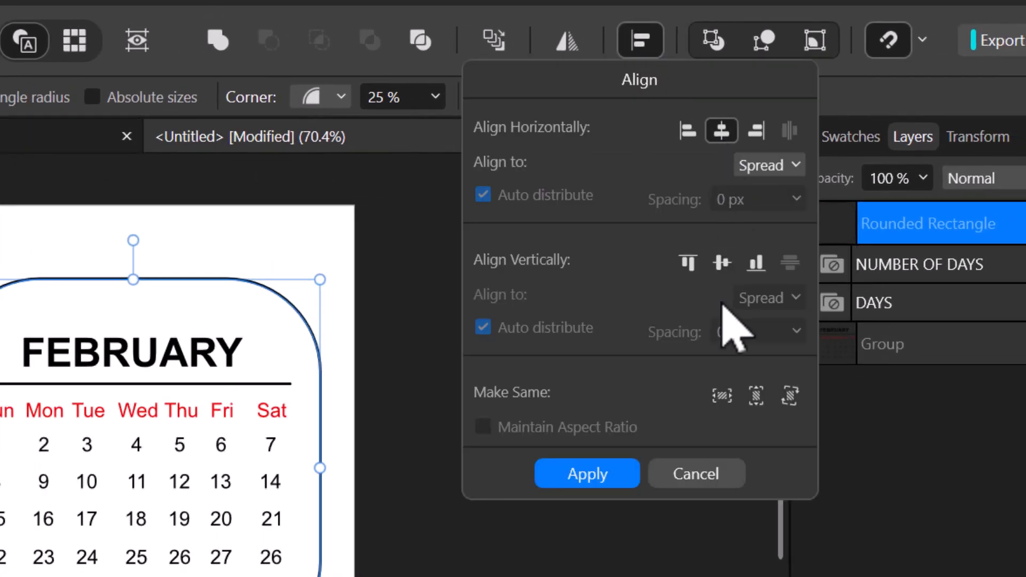
left_click(726, 266)
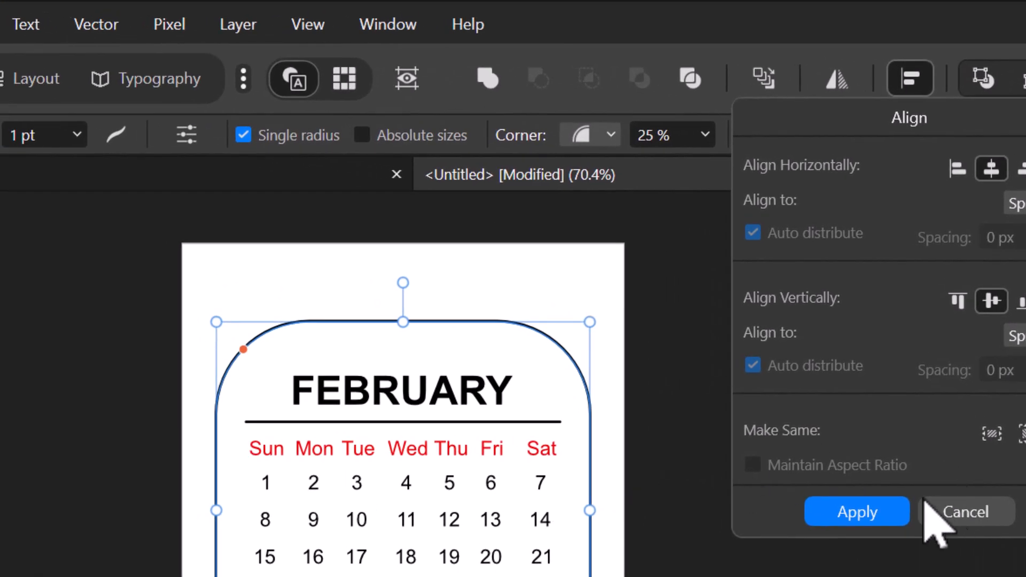
left_click(885, 516)
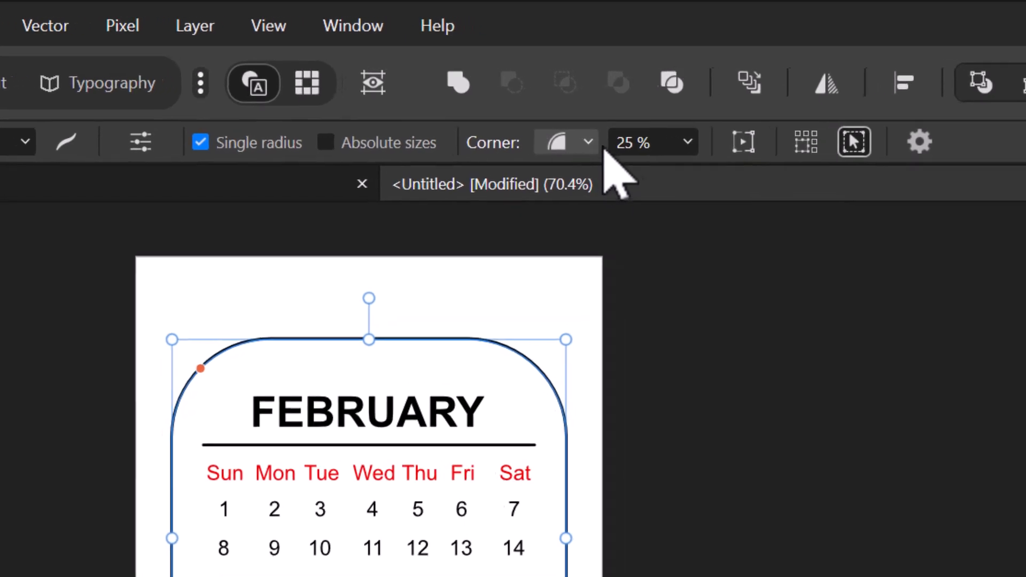
Reduce the rounded rectangle's corner radius to 9 %.
left_click(706, 134)
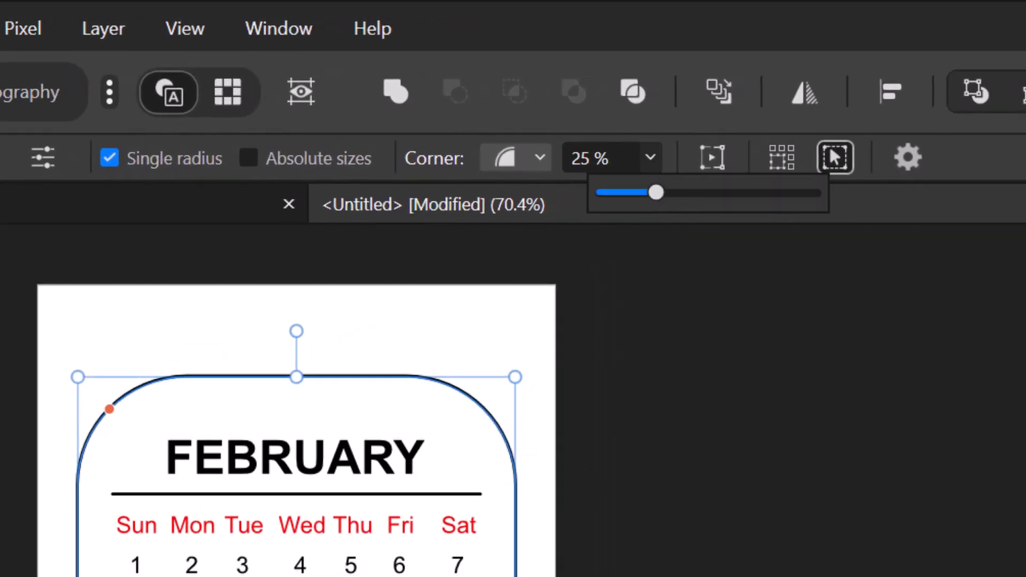
scroll(398, 576, "up", 1)
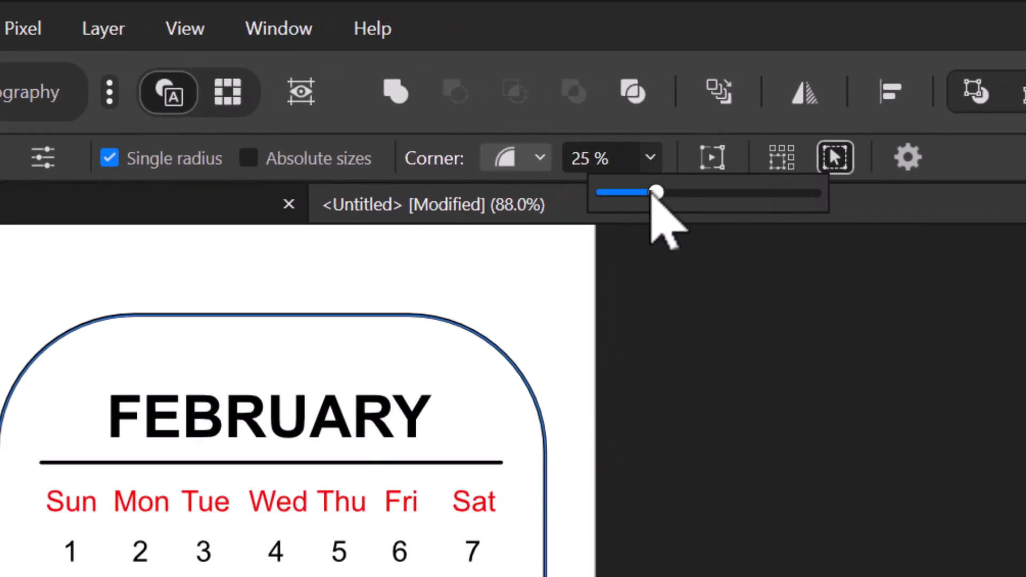
left_click_drag(649, 197, 619, 207)
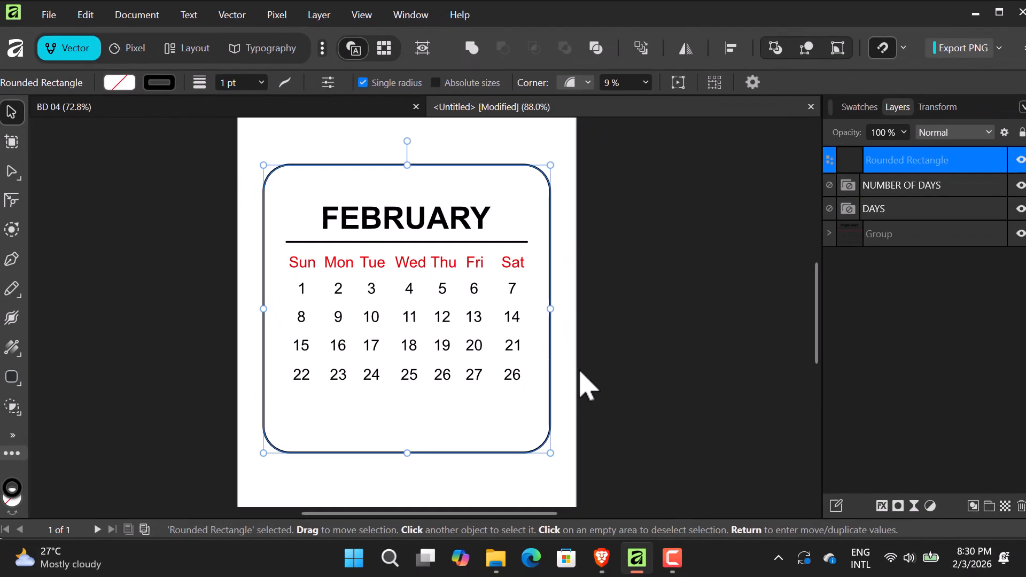
Nudge the rounded rectangle up slightly in small increments.
key("Up")
key("Up")
key("Up")
key("Up")
key("Up")
key("Up")
key("Up")
key("Up")
key("Up")
key("Up")
key("Up")
key("Up")
key("Up")
key("Up")
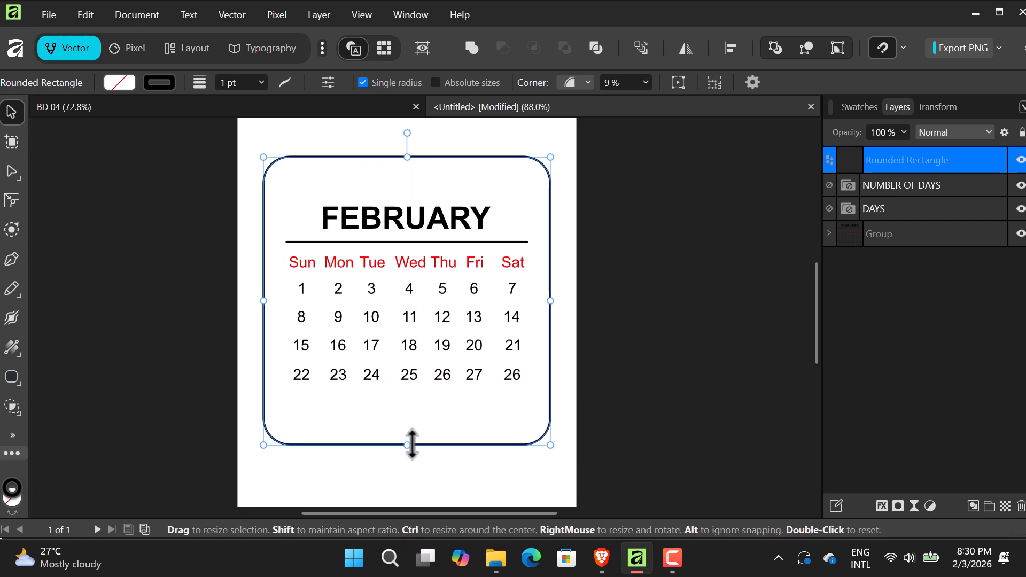
Shorten the rounded rectangle by raising its bottom edge closer to the last row of dates, and nudge the frame down slightly.
left_click_drag(406, 444, 406, 420)
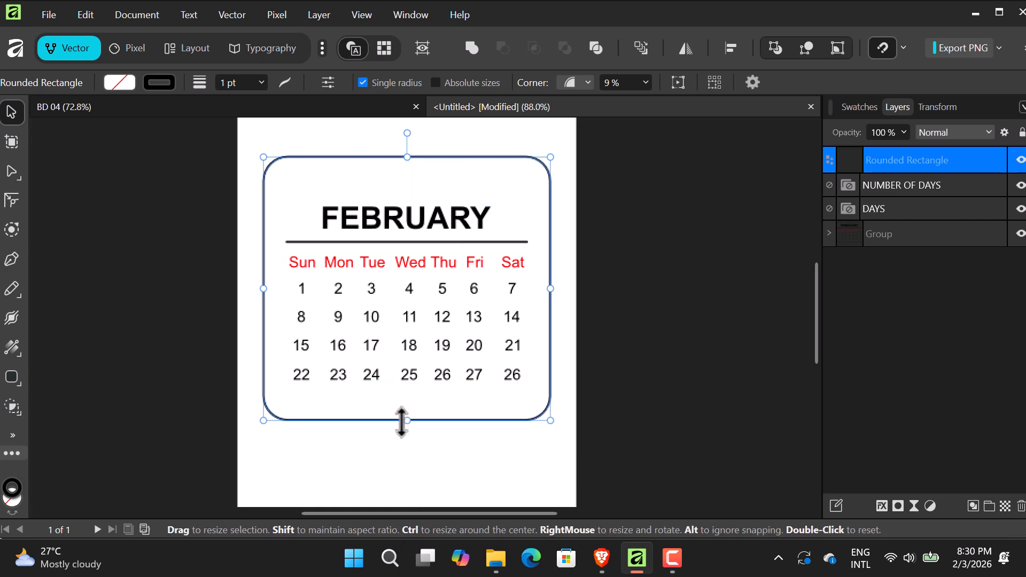
key("Down")
key("Down")
key("Down")
key("Down")
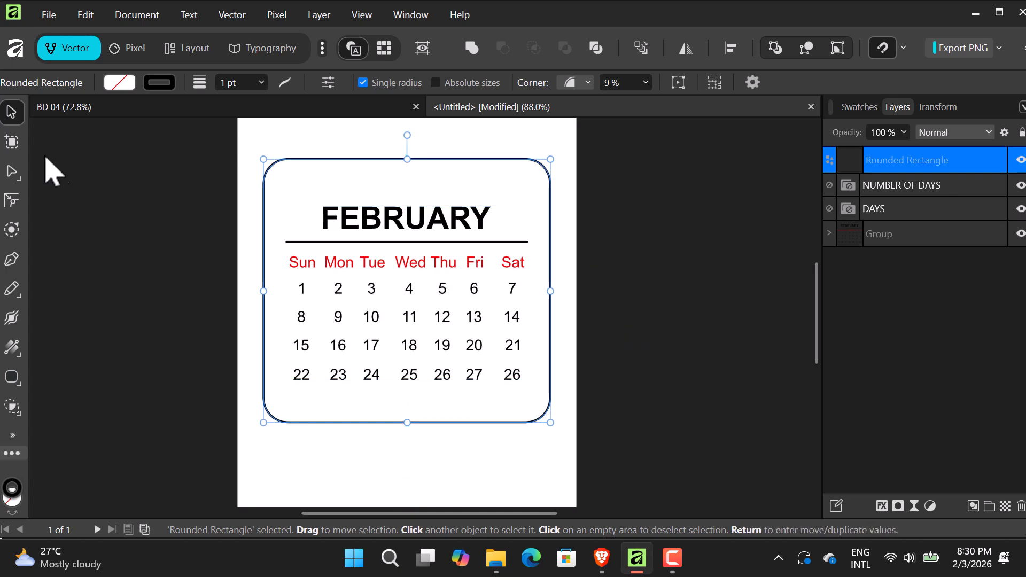
Deselect the frame and turn on a transparent background in the document setup.
left_click(680, 286)
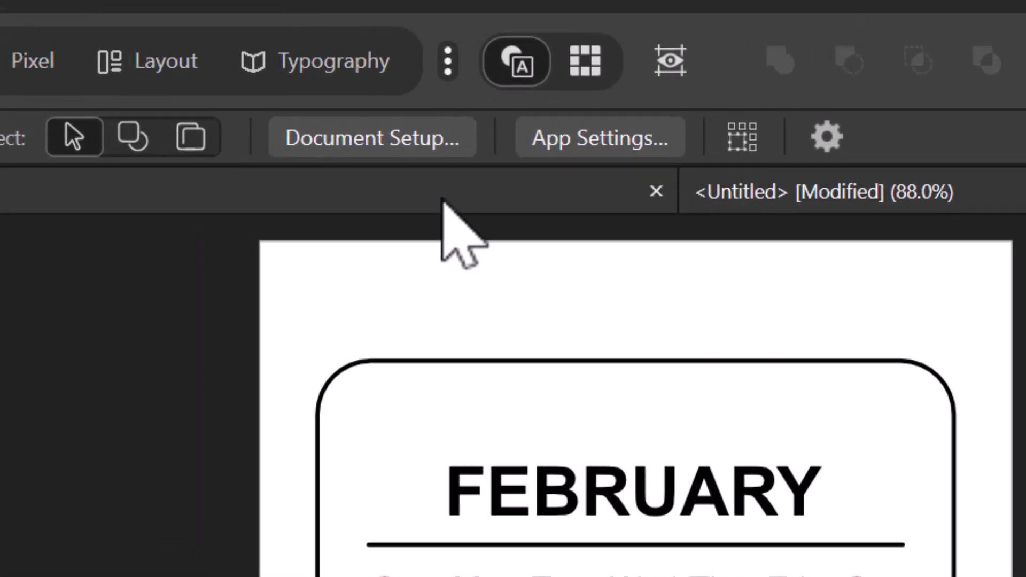
left_click(357, 147)
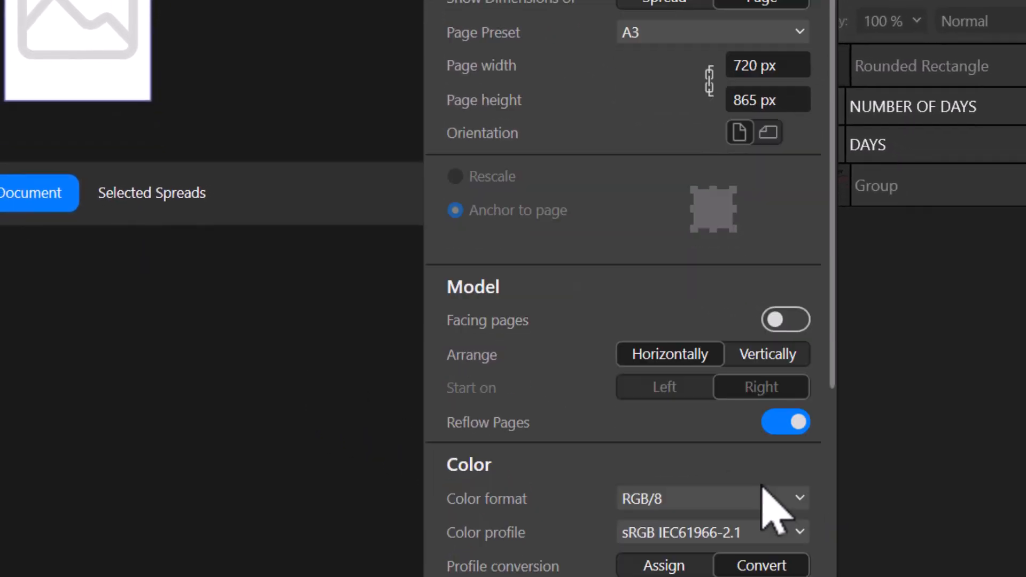
scroll(765, 465, "down", 2)
scroll(765, 471, "down", 2)
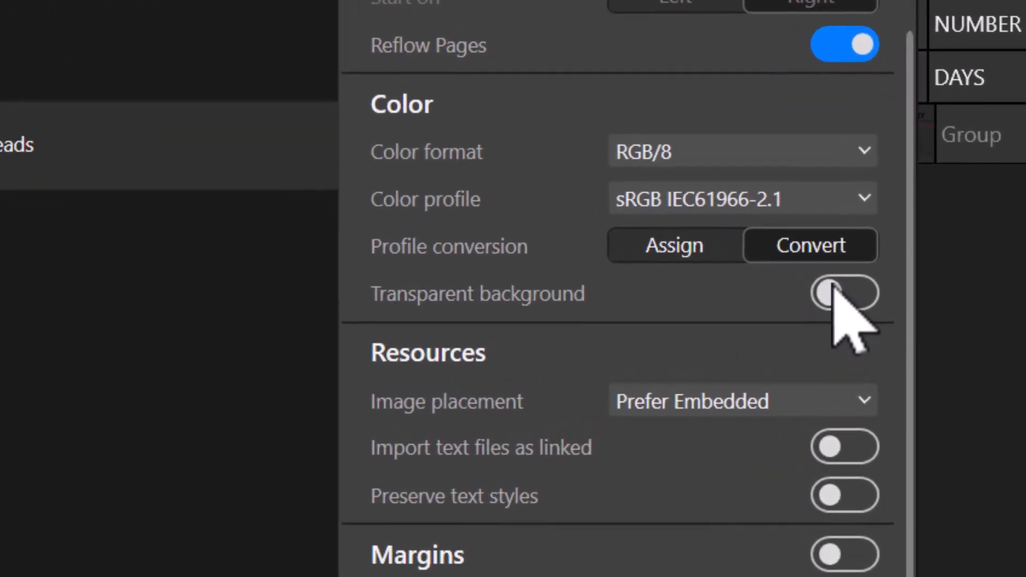
left_click(834, 292)
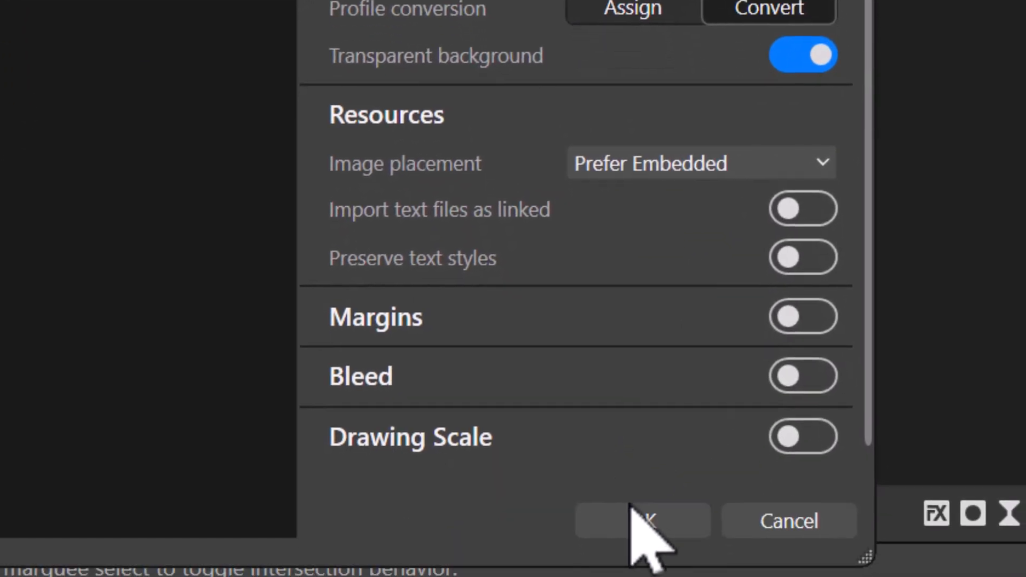
left_click(634, 516)
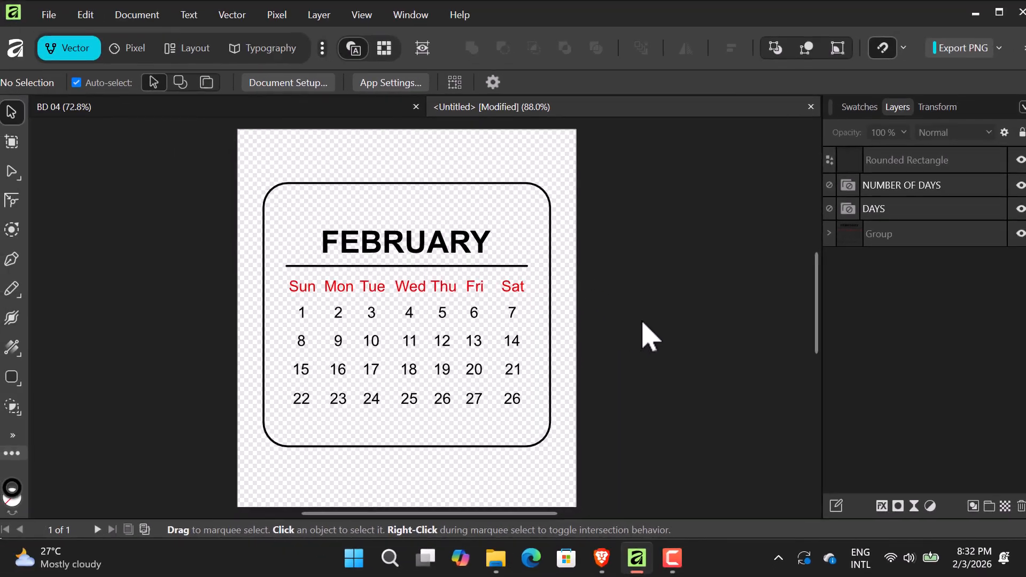
left_click_drag(252, 155, 270, 183)
left_click(257, 157)
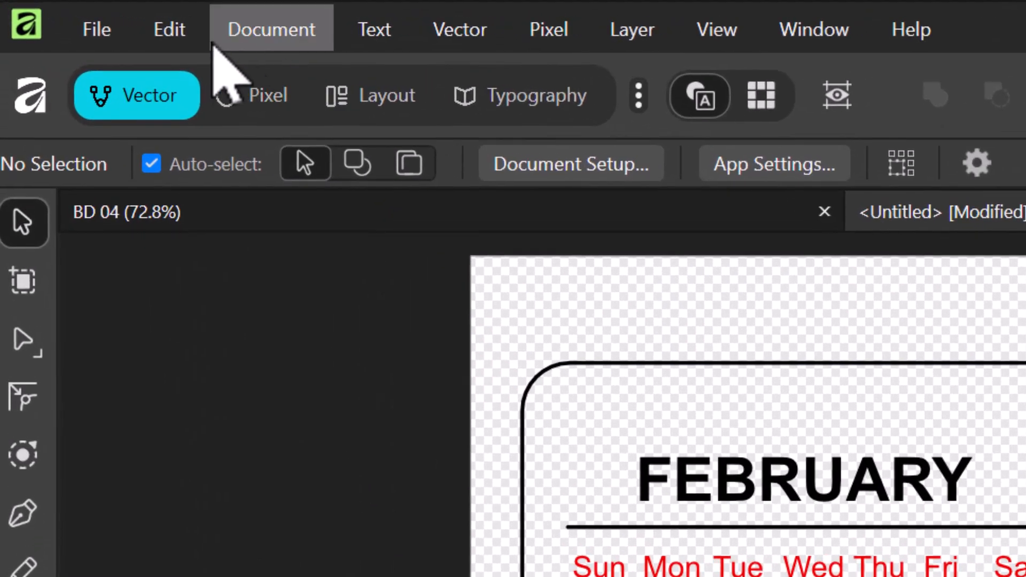
Export the whole document as a 720 × 865 px PNG, with the option to show the result in Explorer turned on.
left_click(123, 29)
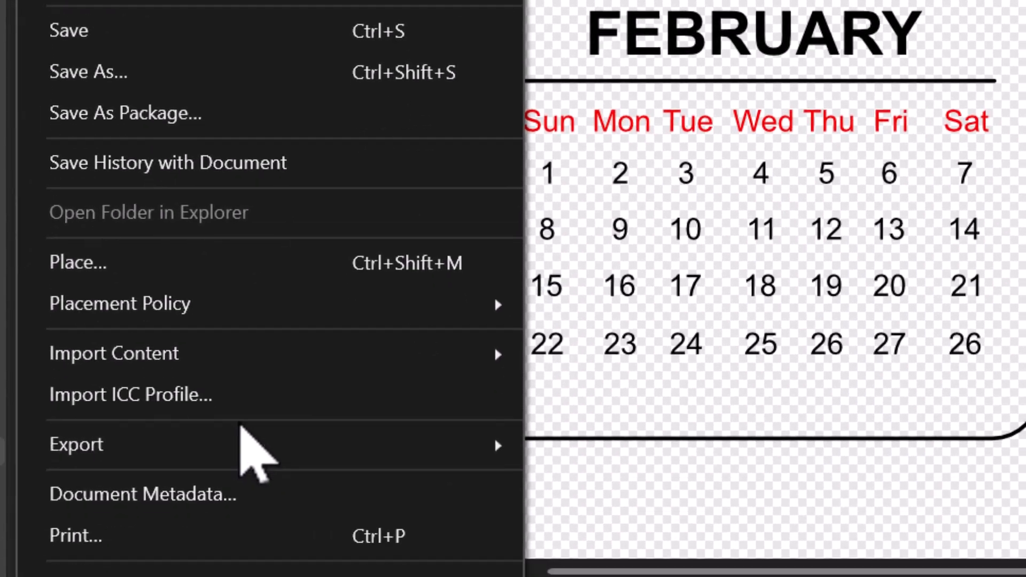
mouse_move(271, 459)
left_click(663, 444)
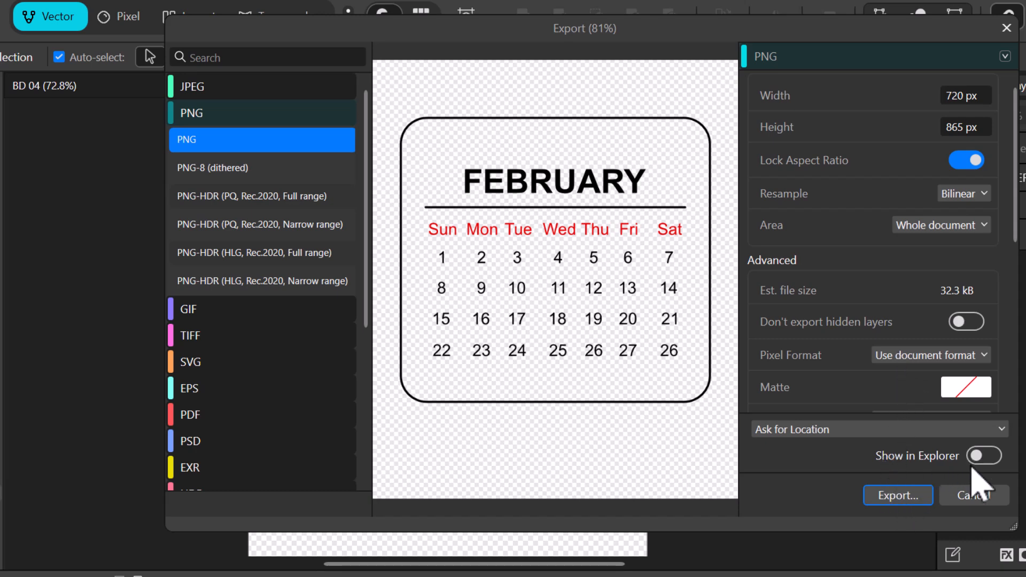
left_click(904, 497)
Name the exported PNG FEB CALENDAR and save it in the CALENDAR folder.
left_click(358, 327)
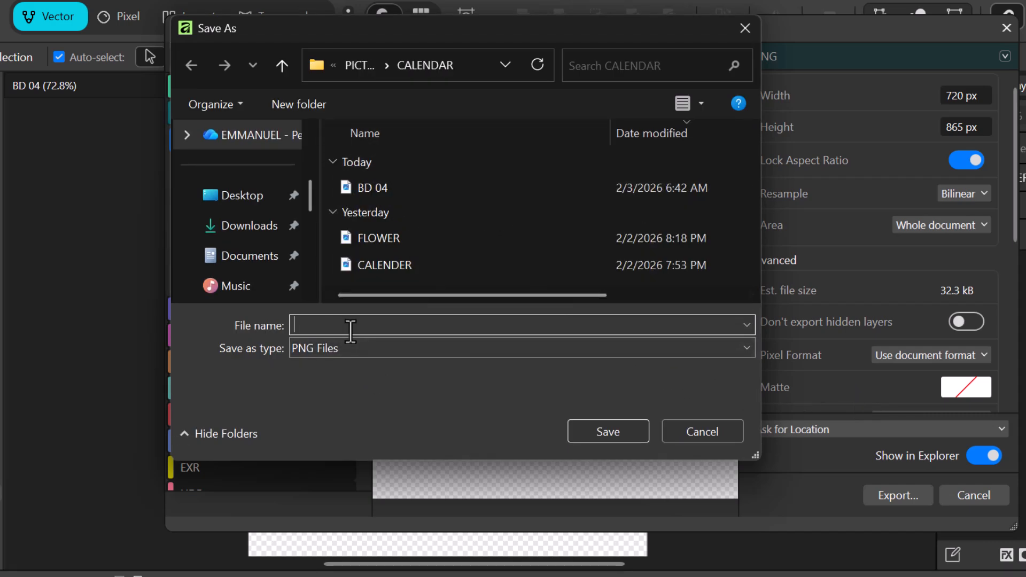
type("C")
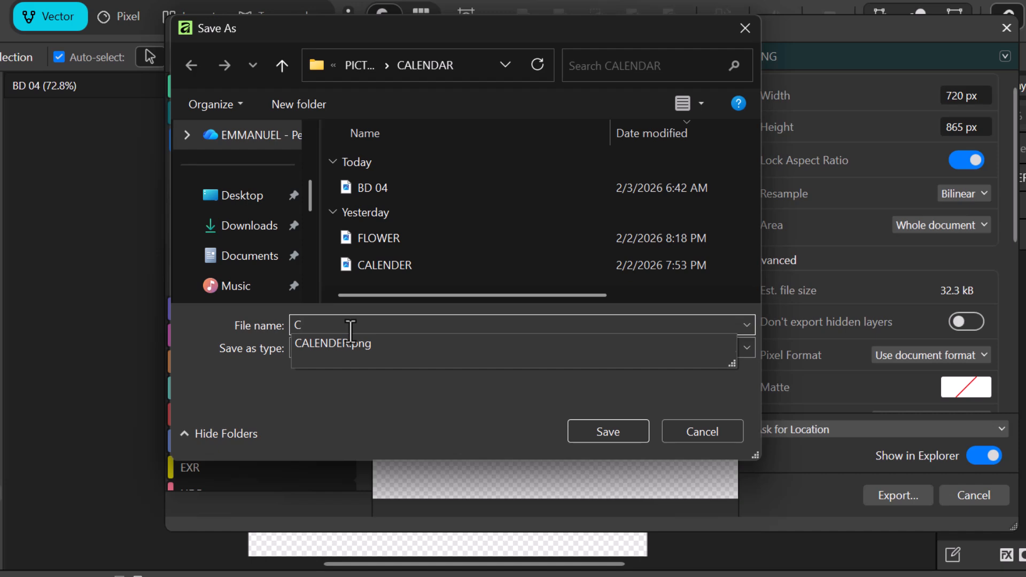
key("BackSpace")
type("FEB C")
type("AL")
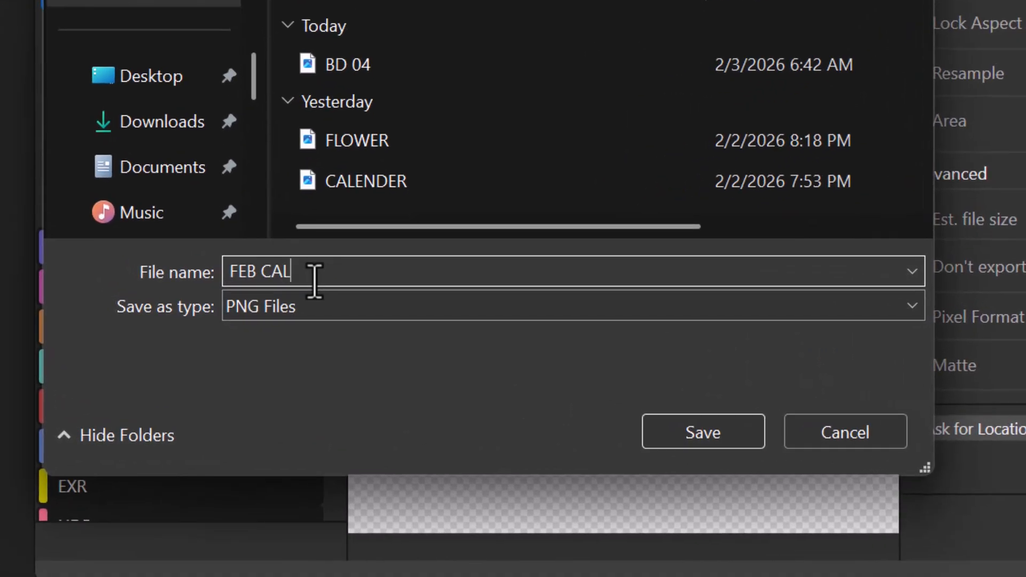
type("ENDAR")
left_click(705, 428)
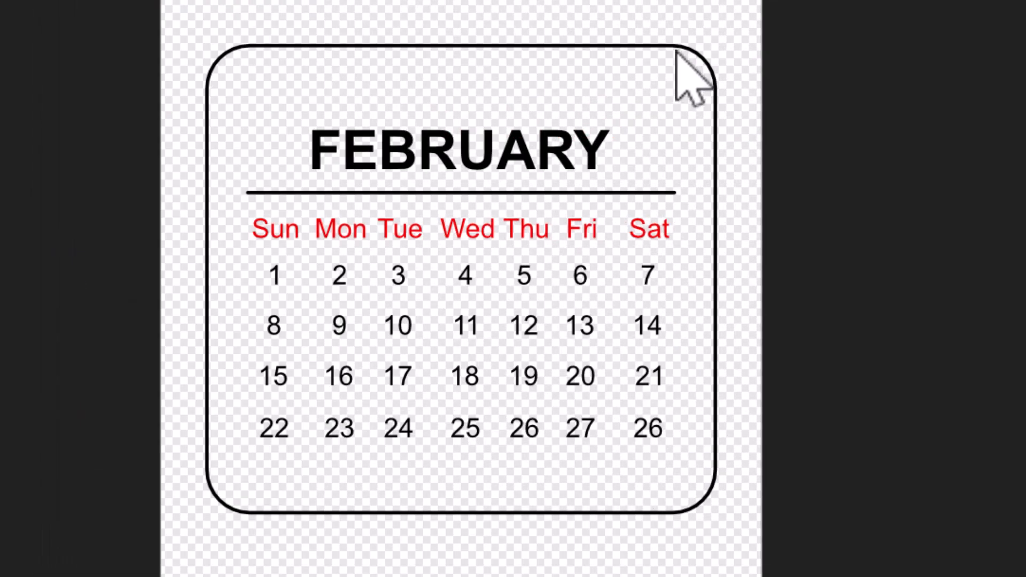
Open FEB CALENDAR from the CALENDAR folder to check the exported image, and close the viewer and the folder window.
key("super+e")
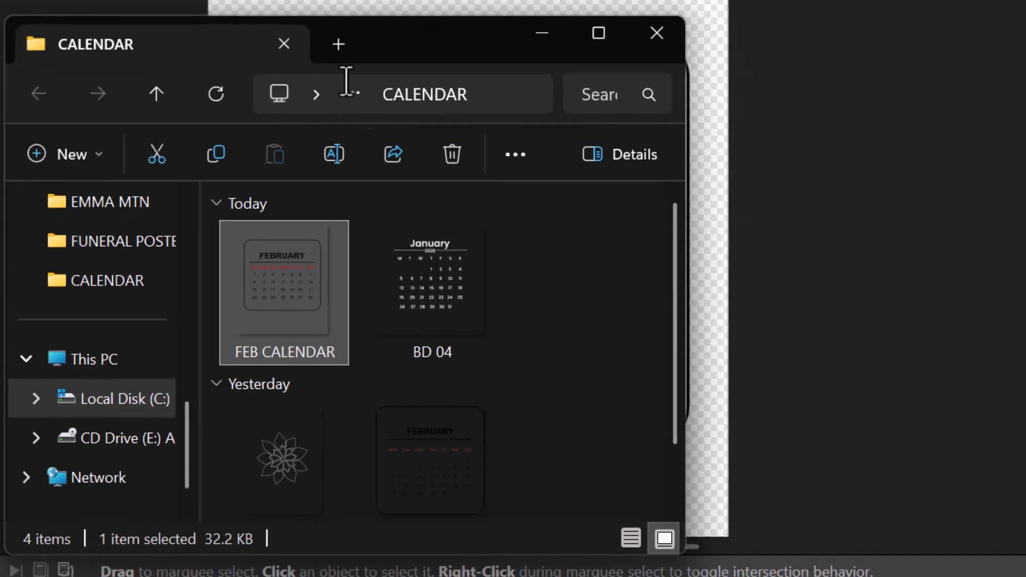
left_click_drag(386, 43, 416, 1)
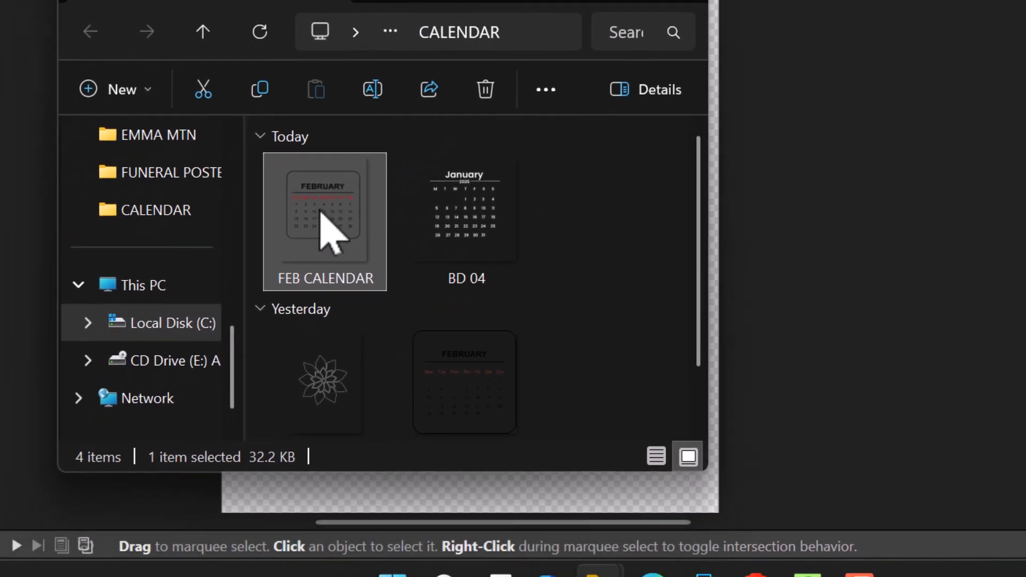
double_click(321, 235)
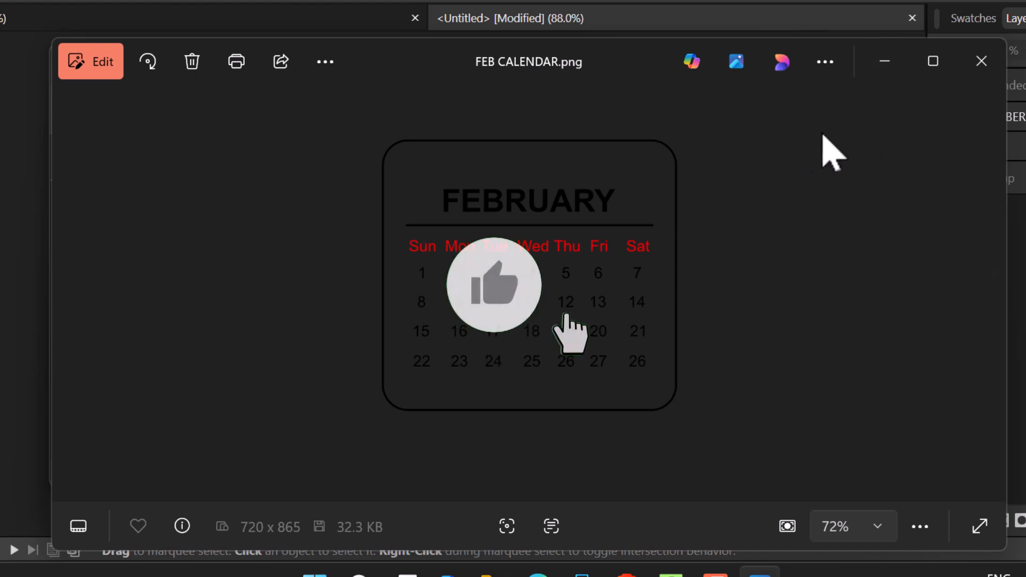
left_click(982, 61)
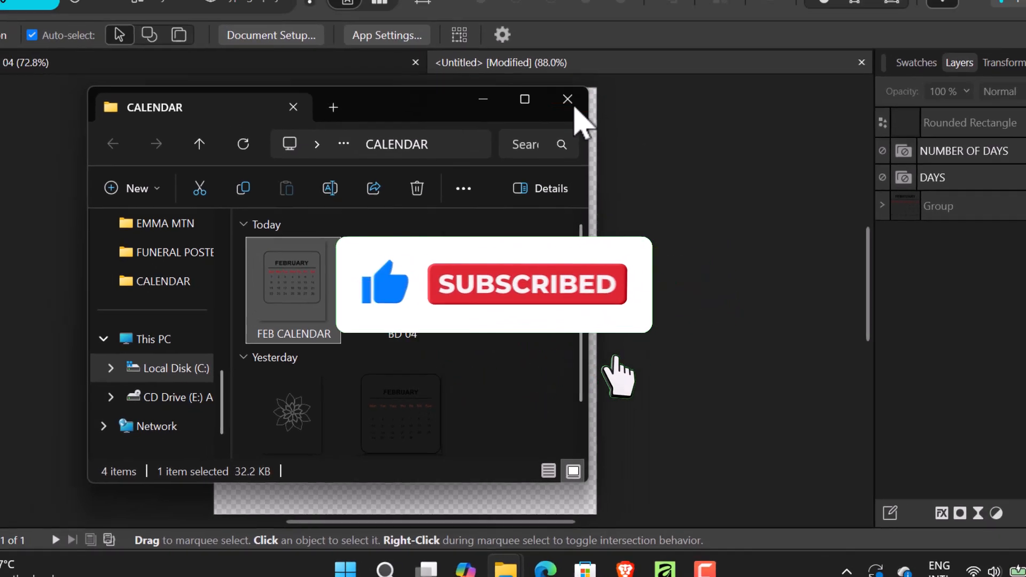
left_click(588, 59)
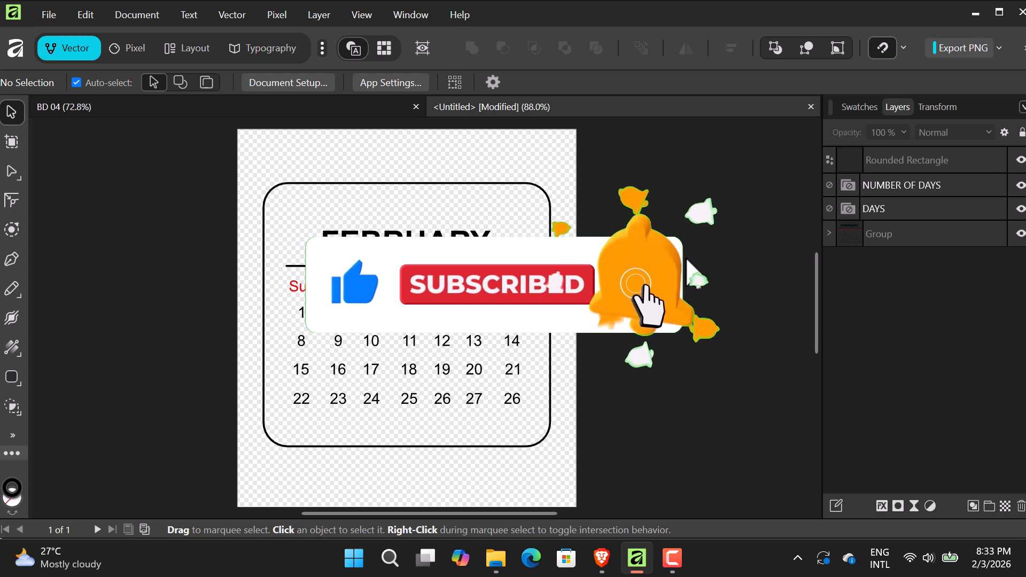